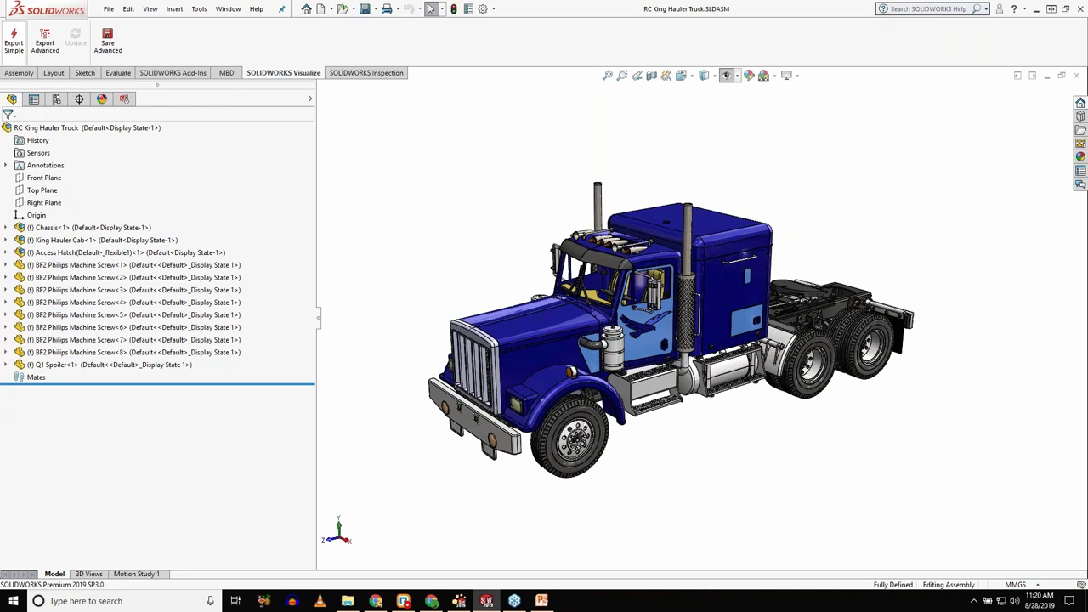
Explode the truck assembly using the exploded view stored under the Default configuration.
{"action": "left_click", "coordinate": [57, 100]}
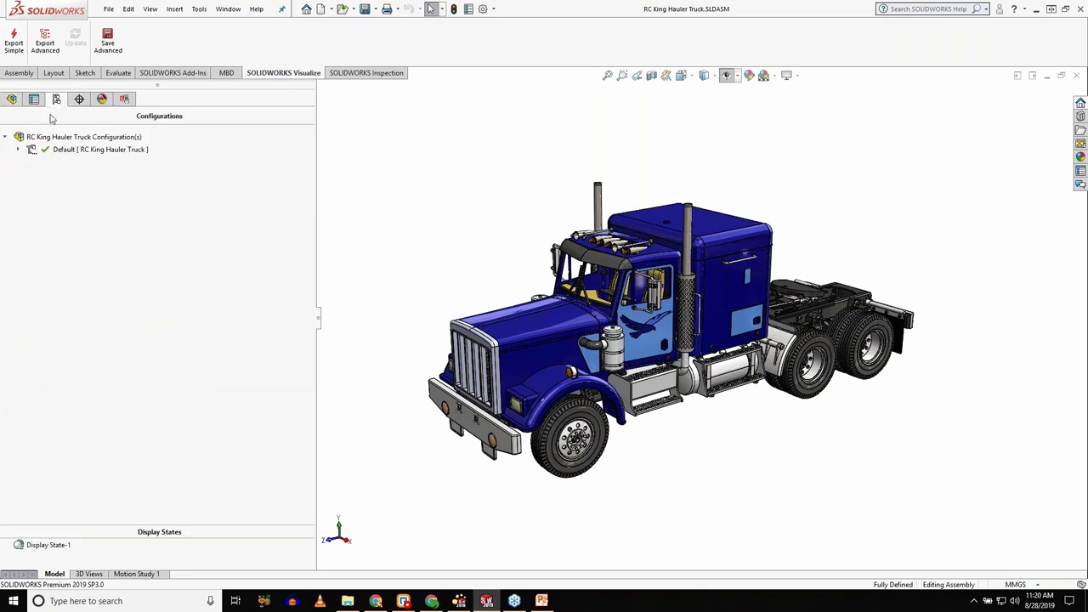
{"action": "right_click", "coordinate": [90, 153]}
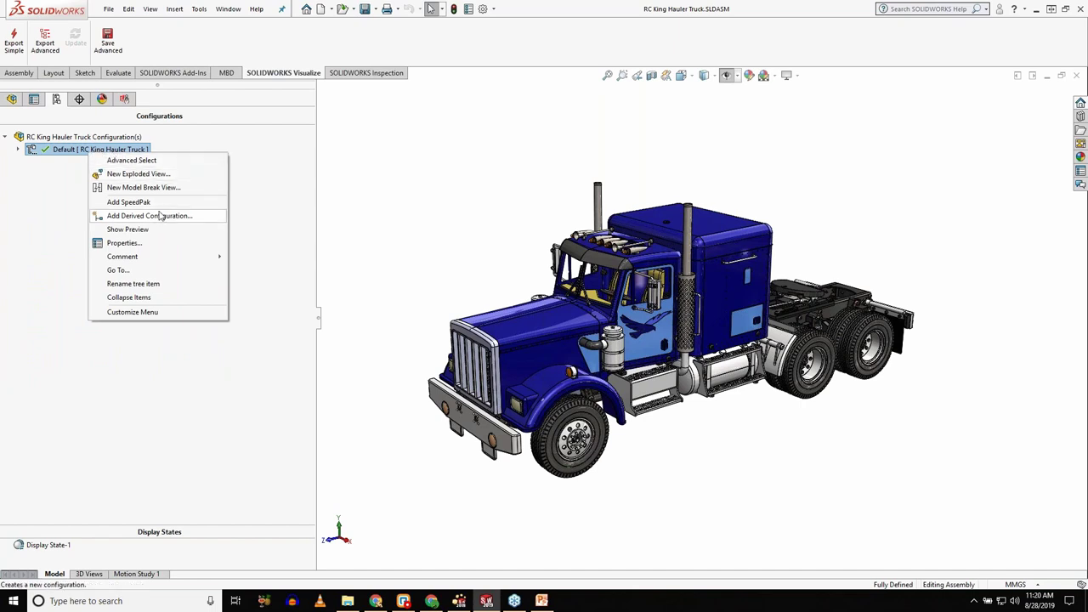
{"action": "key", "text": "Escape"}
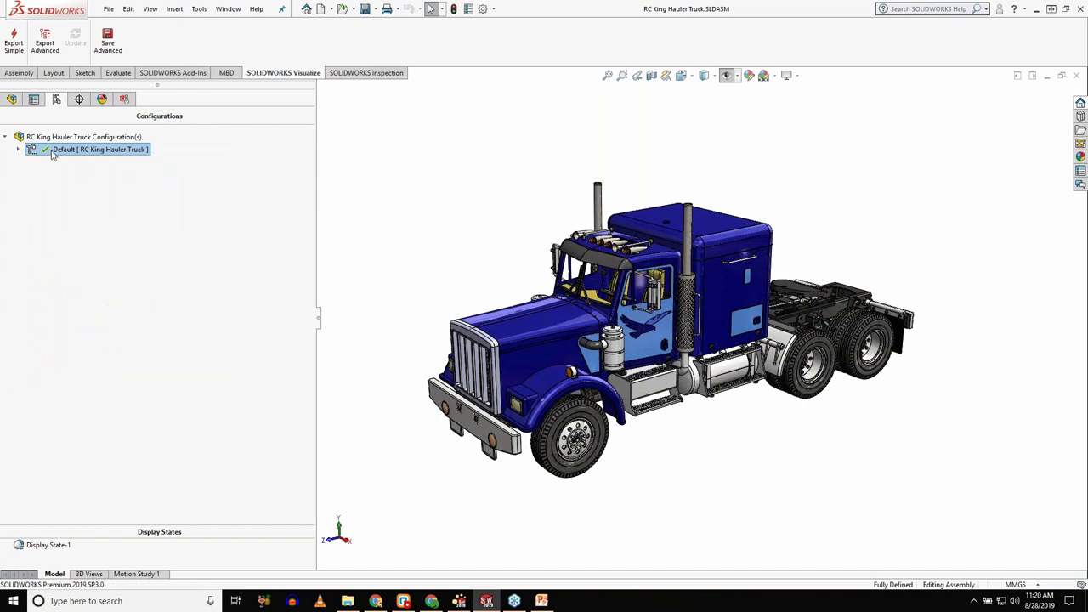
{"action": "left_click", "coordinate": [18, 150]}
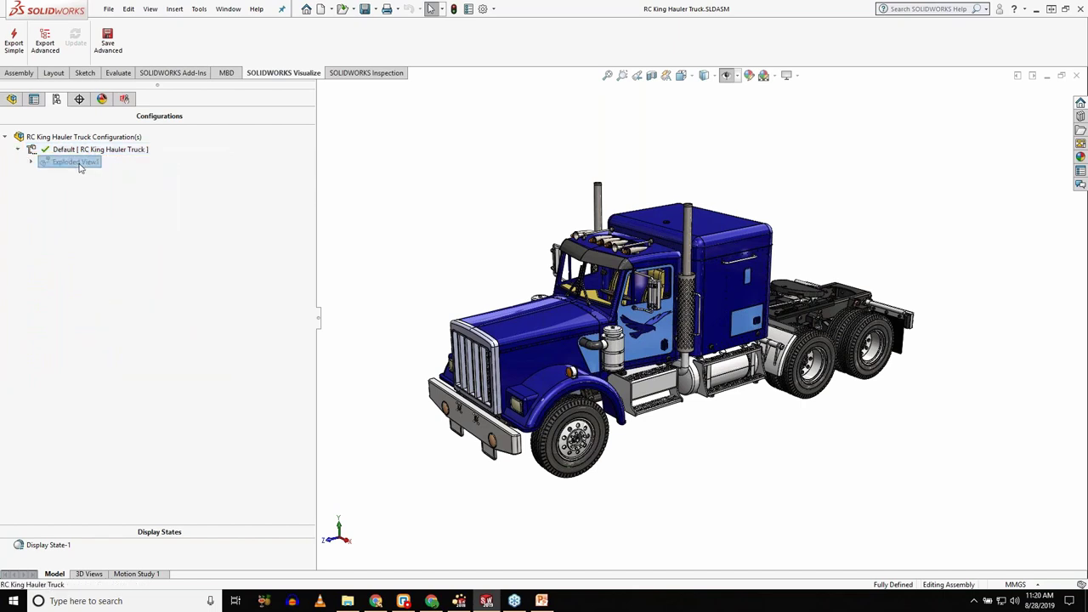
{"action": "right_click", "coordinate": [79, 163]}
{"action": "left_click", "coordinate": [109, 172]}
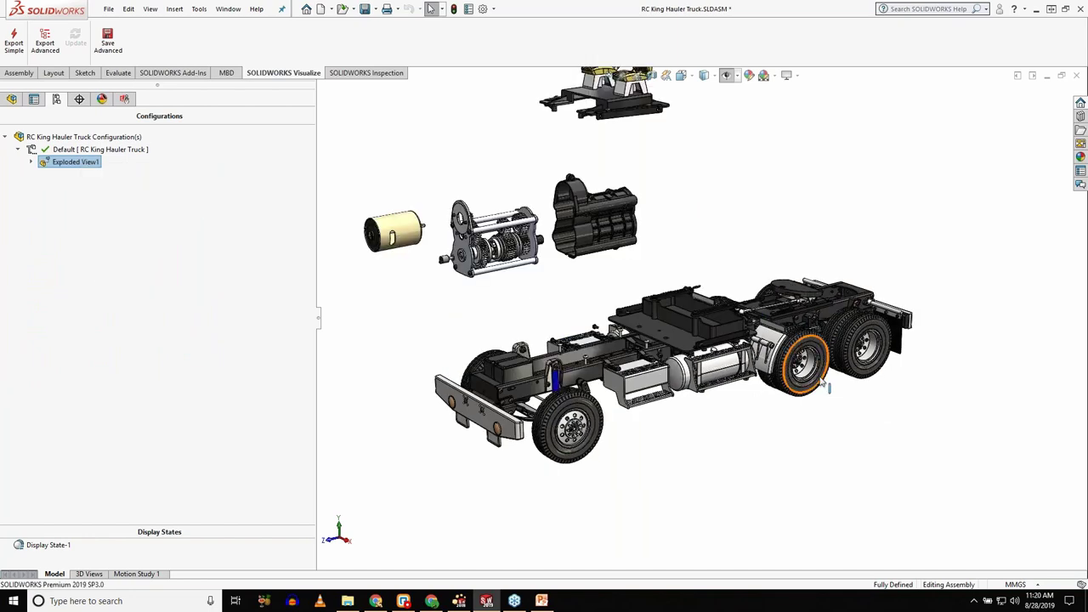
{"action": "scroll", "coordinate": [795, 359], "scroll_direction": "up", "scroll_amount": 5}
{"action": "scroll", "coordinate": [768, 270], "scroll_direction": "down", "scroll_amount": 4}
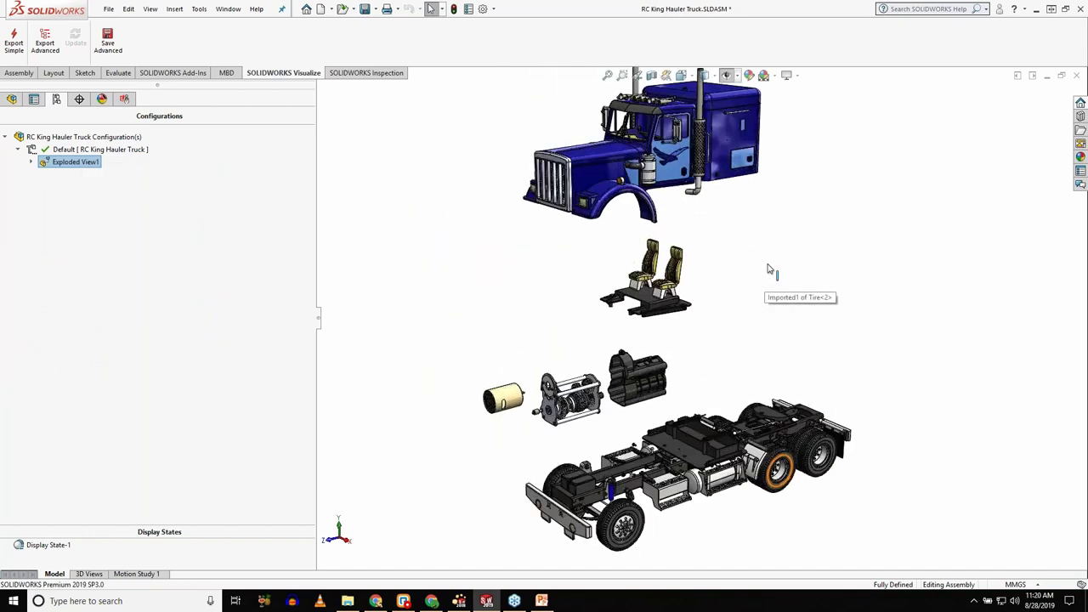
{"action": "middle_click_drag", "start_coordinate": [752, 278], "coordinate": [765, 289]}
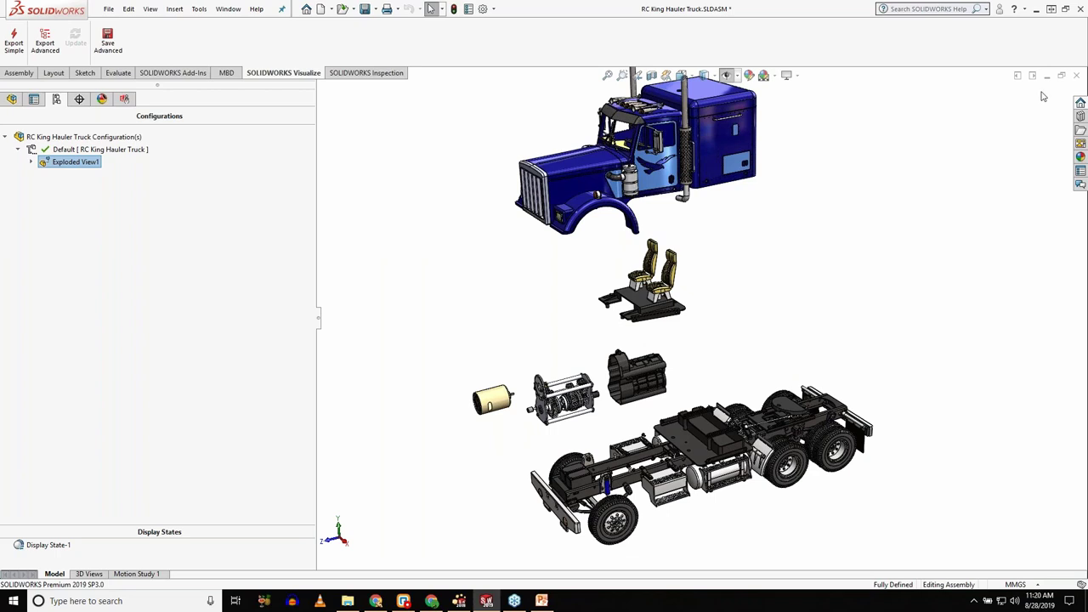
Add an Explode animation to Motion Study 1 with the Animation Wizard, using a start time of 2.6 seconds.
{"action": "left_click", "coordinate": [140, 574]}
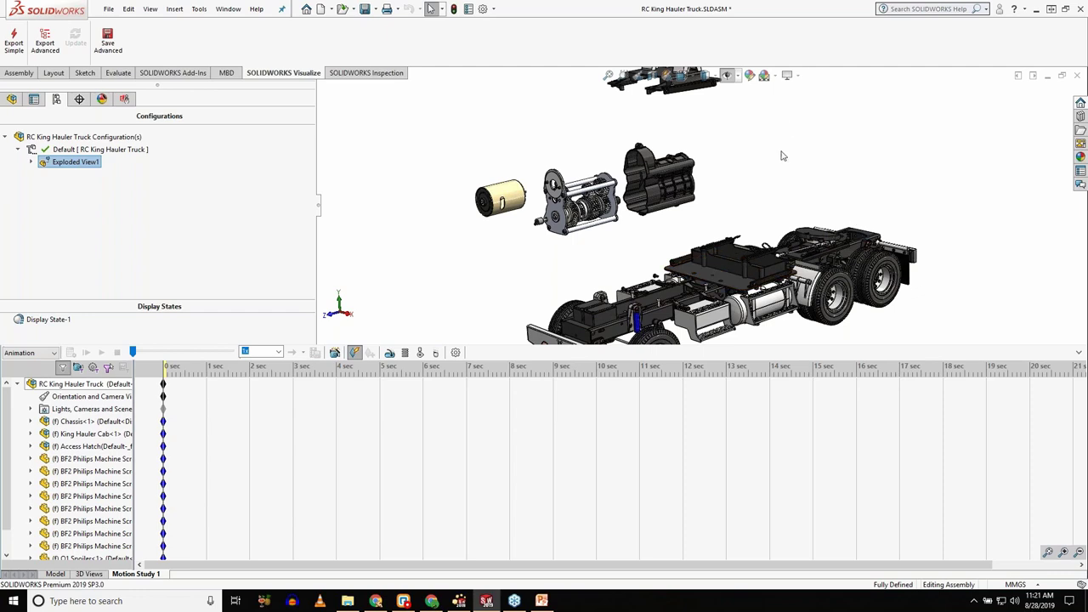
{"action": "scroll", "coordinate": [772, 150], "scroll_direction": "up", "scroll_amount": 5}
{"action": "scroll", "coordinate": [685, 140], "scroll_direction": "down", "scroll_amount": 2}
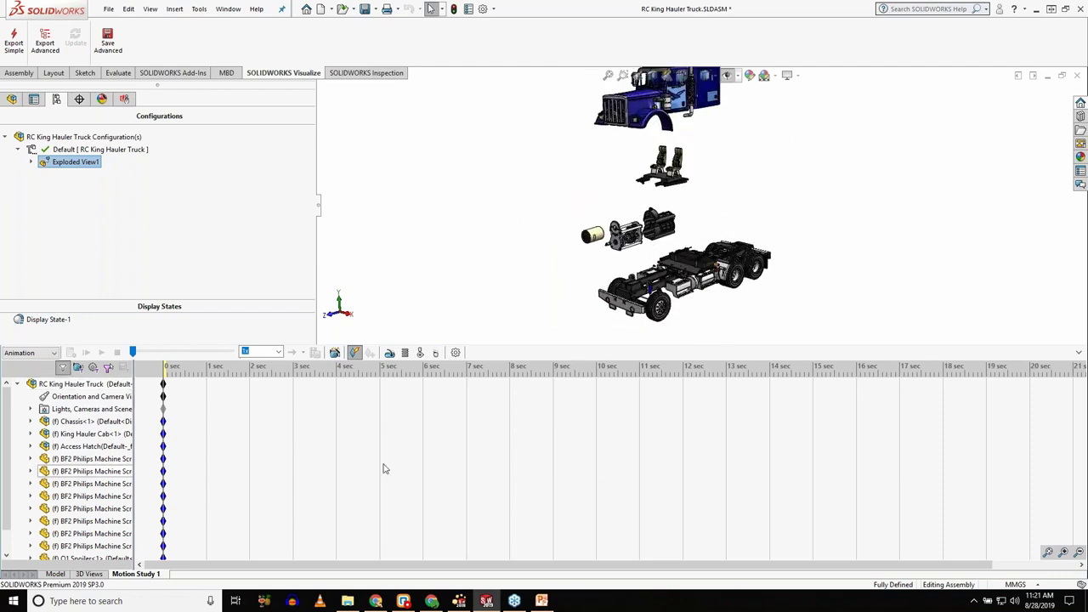
{"action": "right_click", "coordinate": [277, 460]}
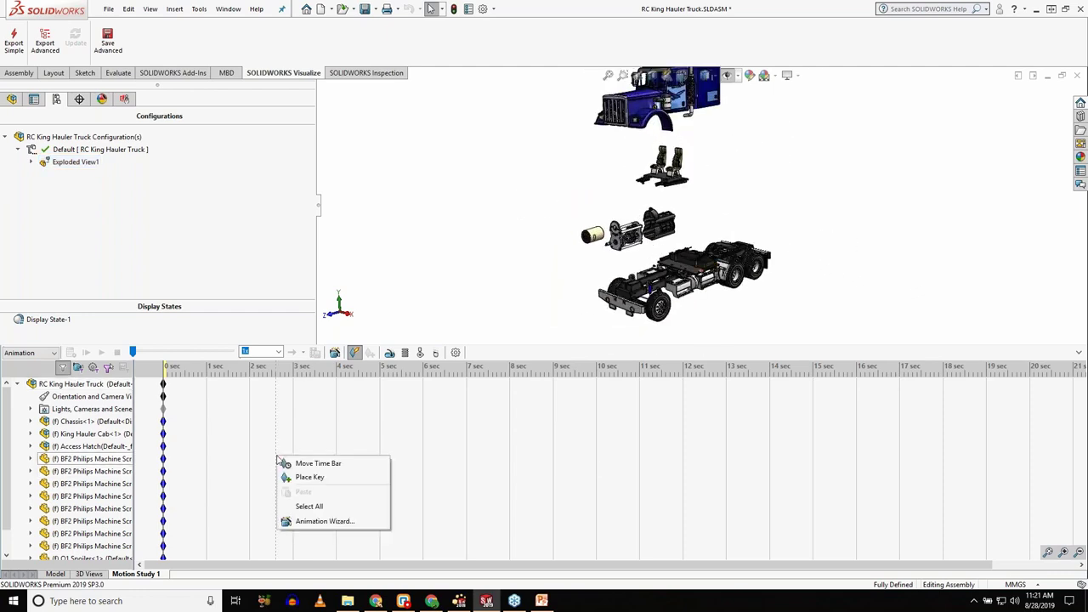
{"action": "left_click", "coordinate": [315, 523]}
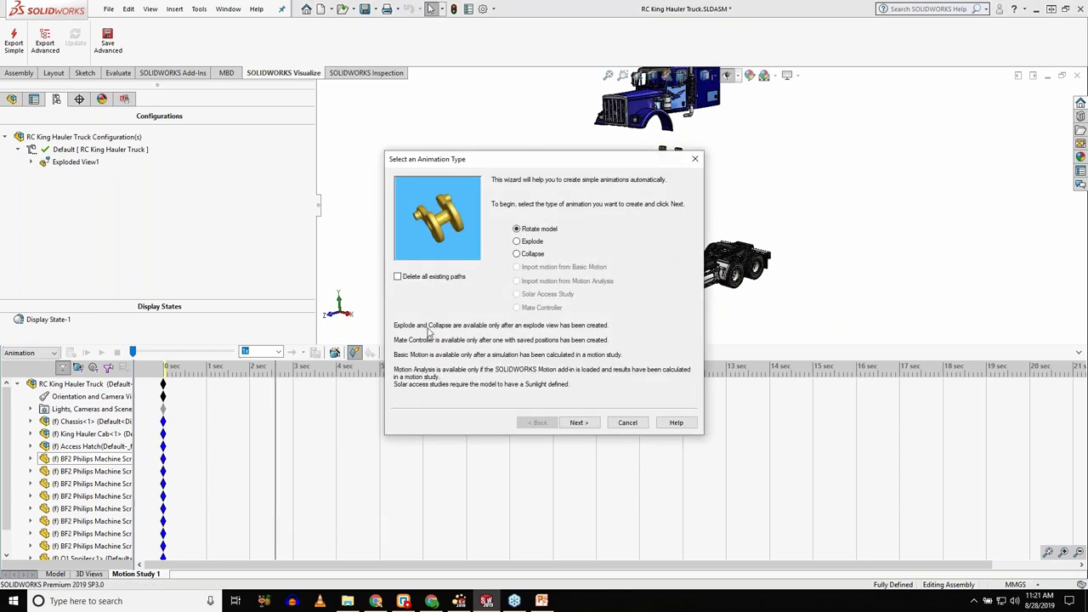
{"action": "left_click", "coordinate": [531, 245]}
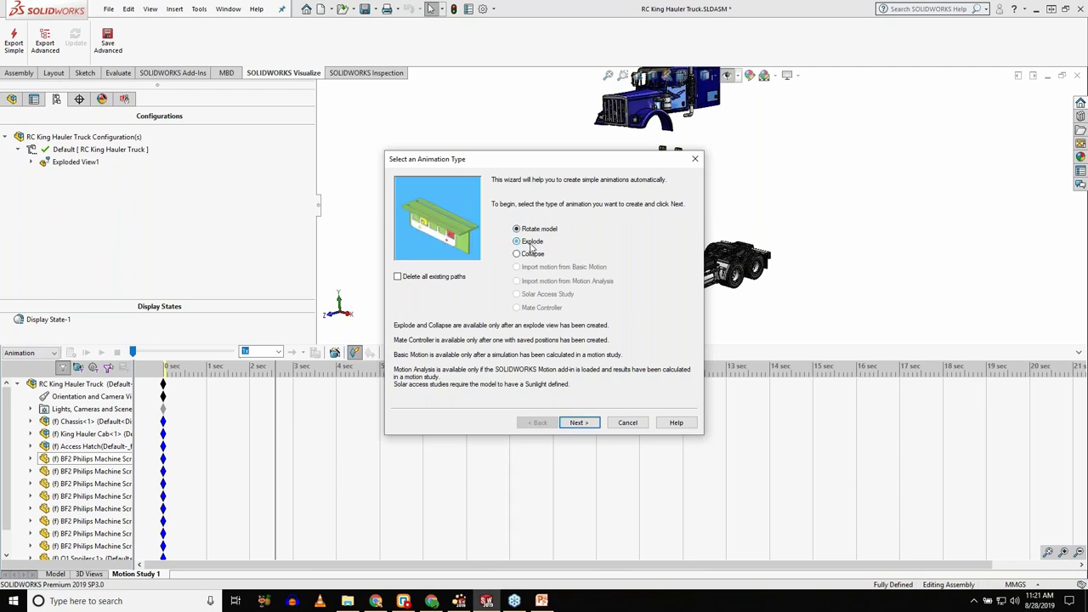
{"action": "left_click", "coordinate": [579, 423]}
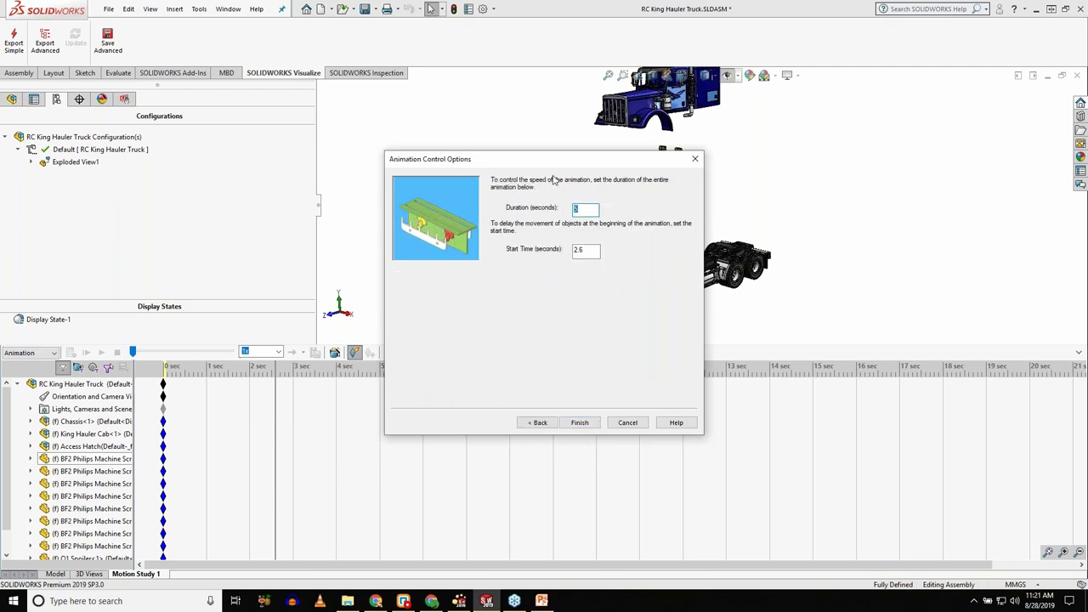
{"action": "left_click", "coordinate": [579, 422]}
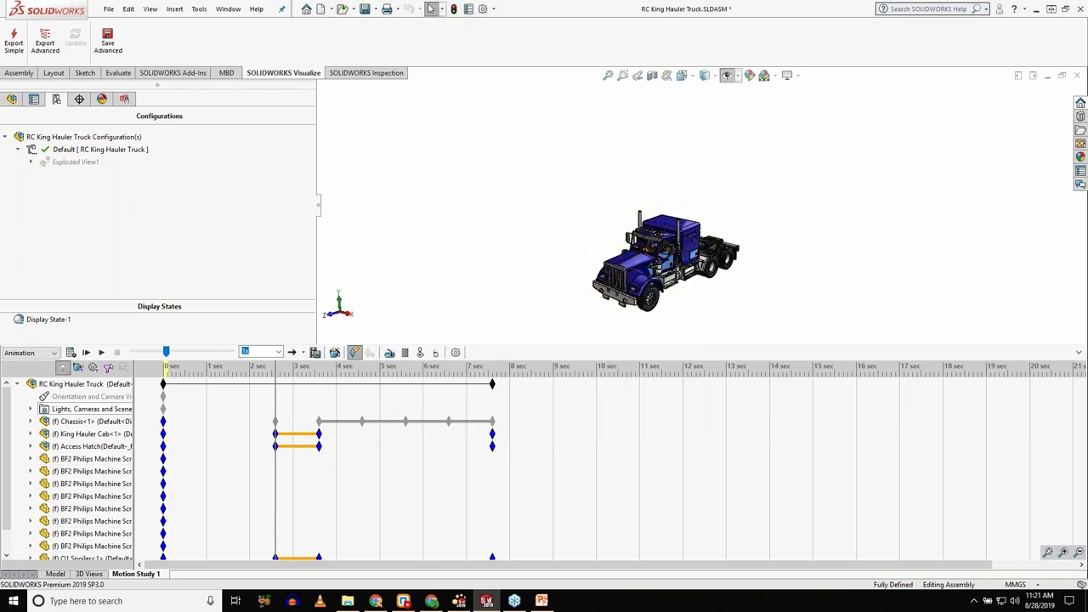
{"action": "left_click", "coordinate": [193, 367]}
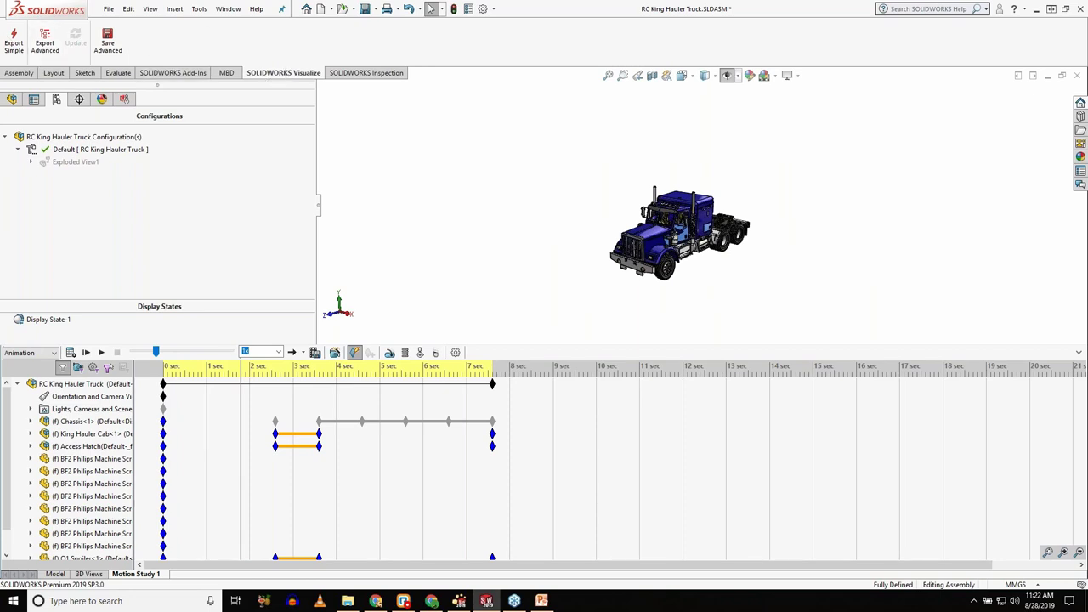
Export the truck assembly to SOLIDWORKS Visualize with Export Advanced, including Motion Study 1.
{"action": "left_click", "coordinate": [45, 44]}
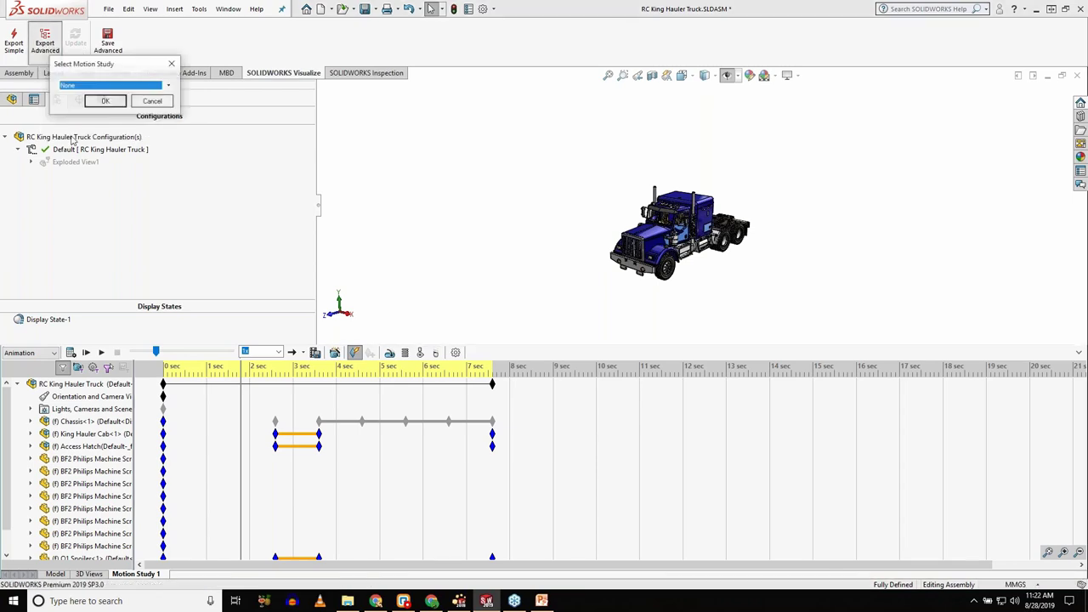
{"action": "left_click", "coordinate": [110, 85]}
{"action": "left_click", "coordinate": [102, 97]}
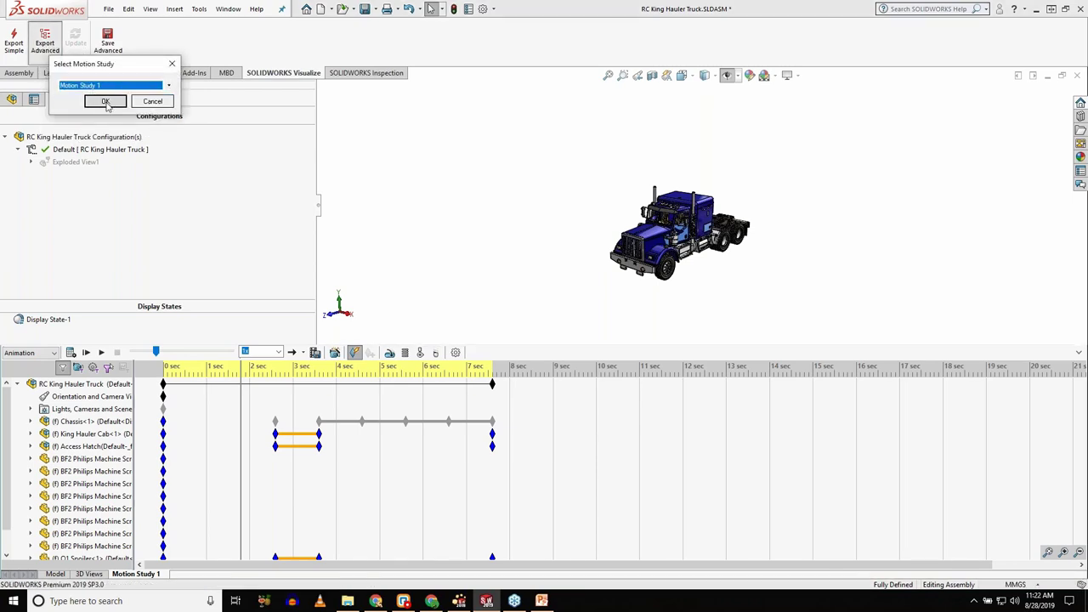
{"action": "left_click", "coordinate": [105, 102]}
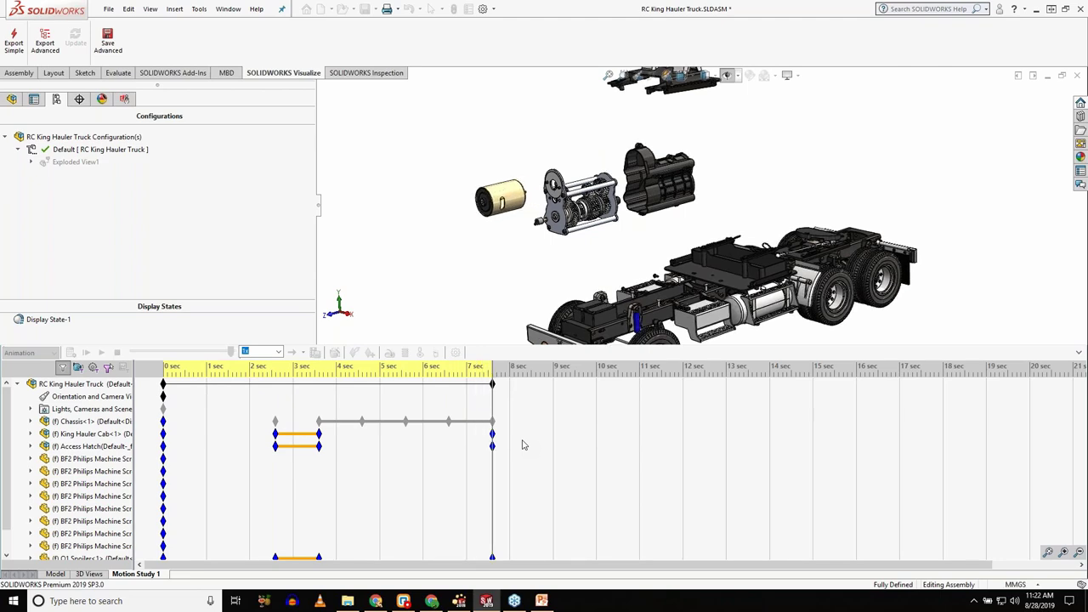
{"action": "left_click", "coordinate": [54, 574]}
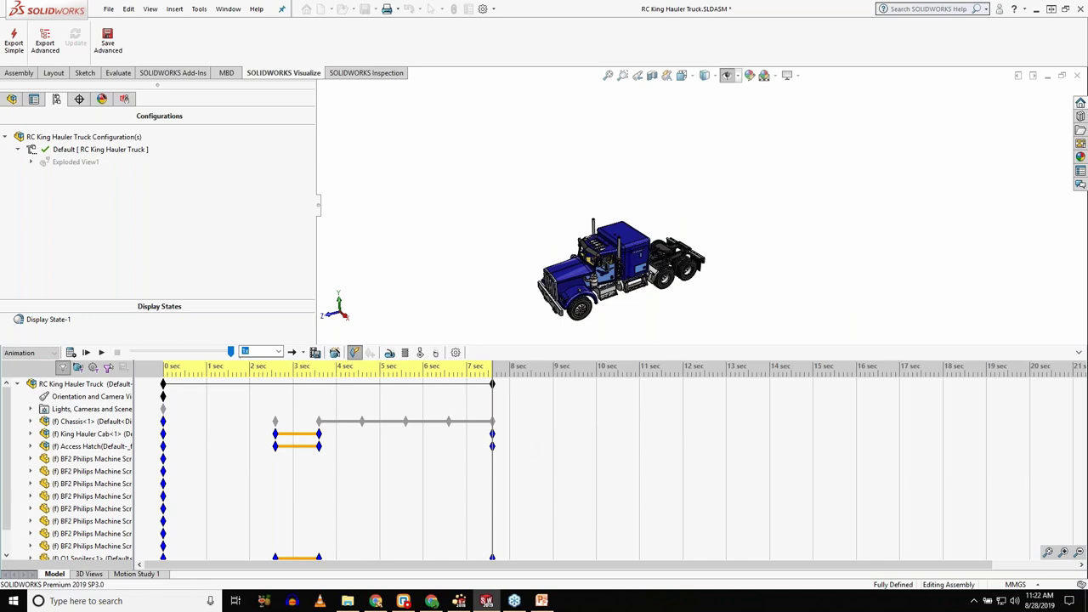
{"action": "scroll", "coordinate": [557, 281], "scroll_direction": "down", "scroll_amount": 5}
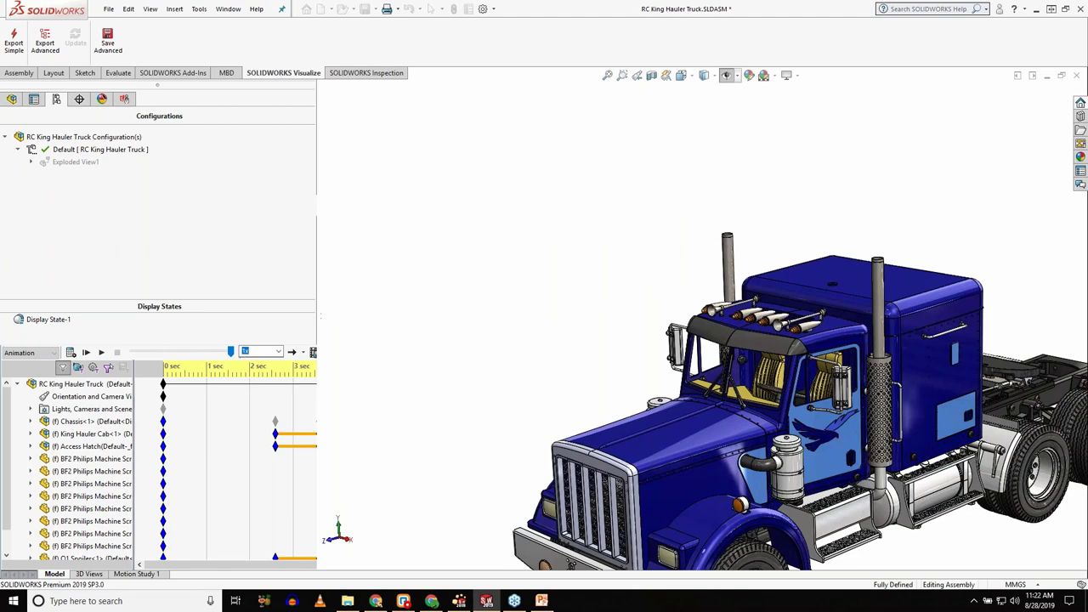
{"action": "left_click", "coordinate": [136, 574]}
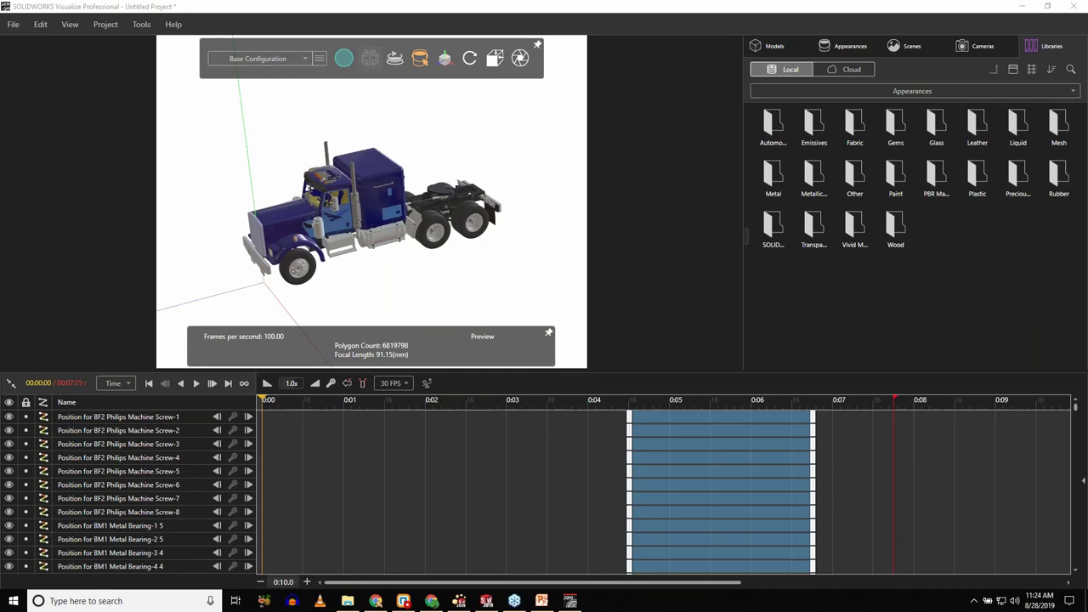
Inspect the still-image render options in the Output Tools and close them without rendering.
{"action": "left_click", "coordinate": [343, 58]}
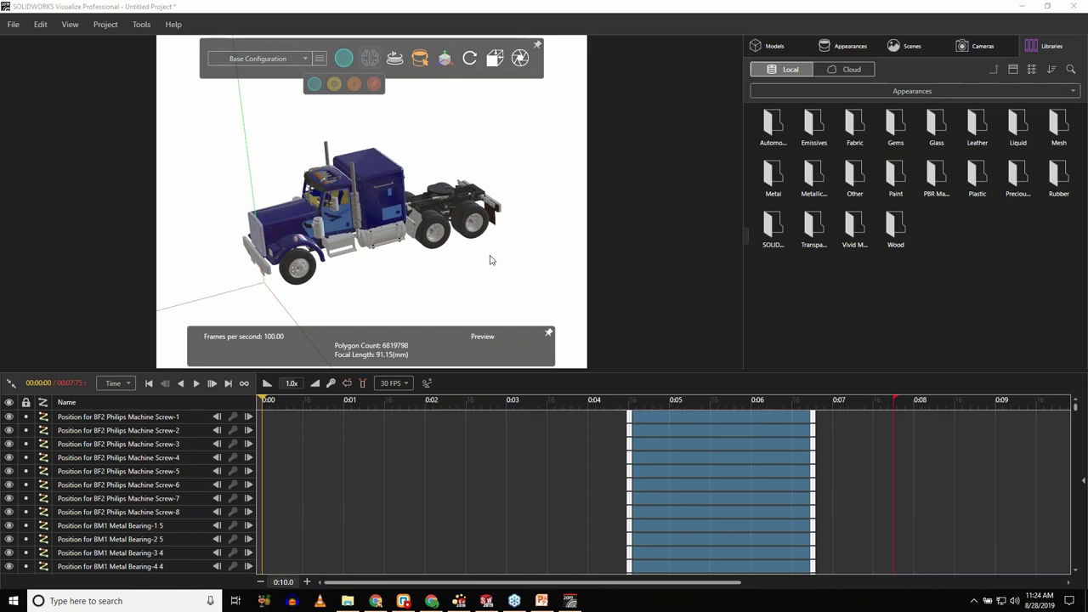
{"action": "left_click", "coordinate": [141, 24]}
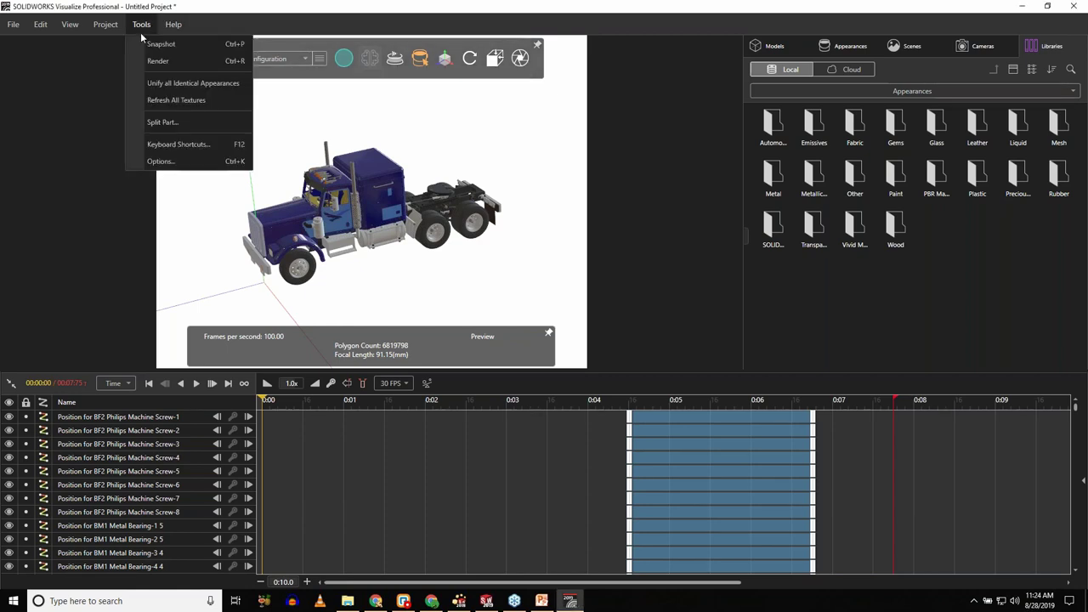
{"action": "left_click", "coordinate": [167, 62]}
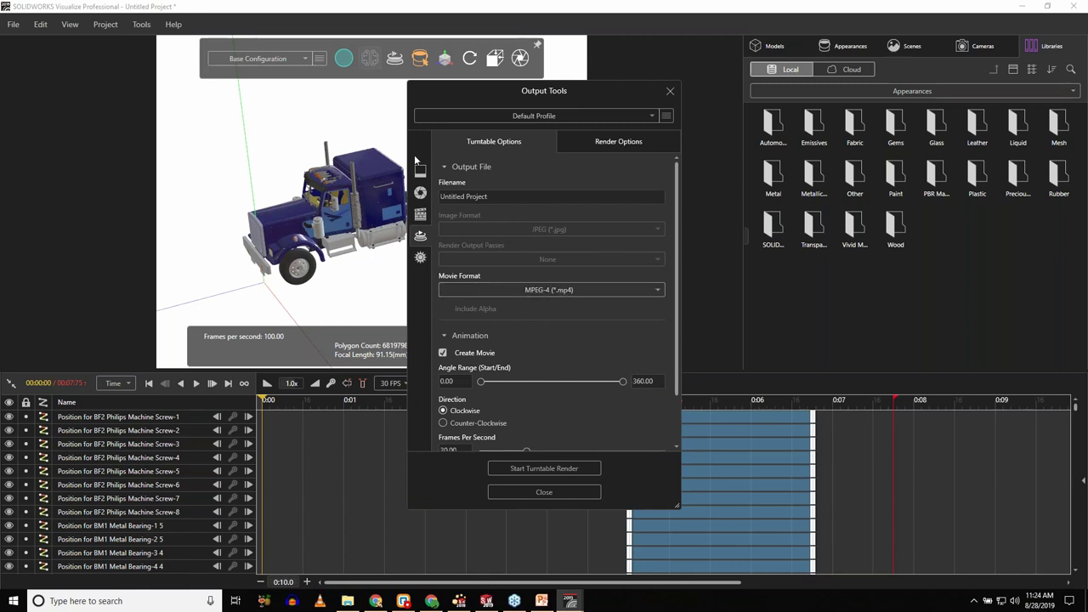
{"action": "left_click", "coordinate": [420, 192]}
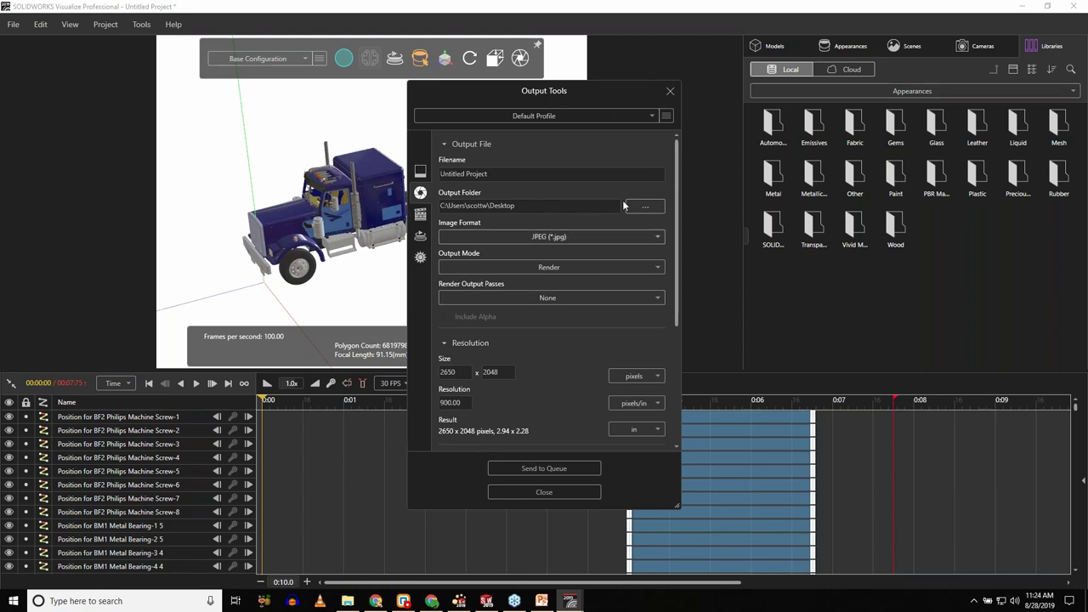
{"action": "left_click", "coordinate": [671, 91]}
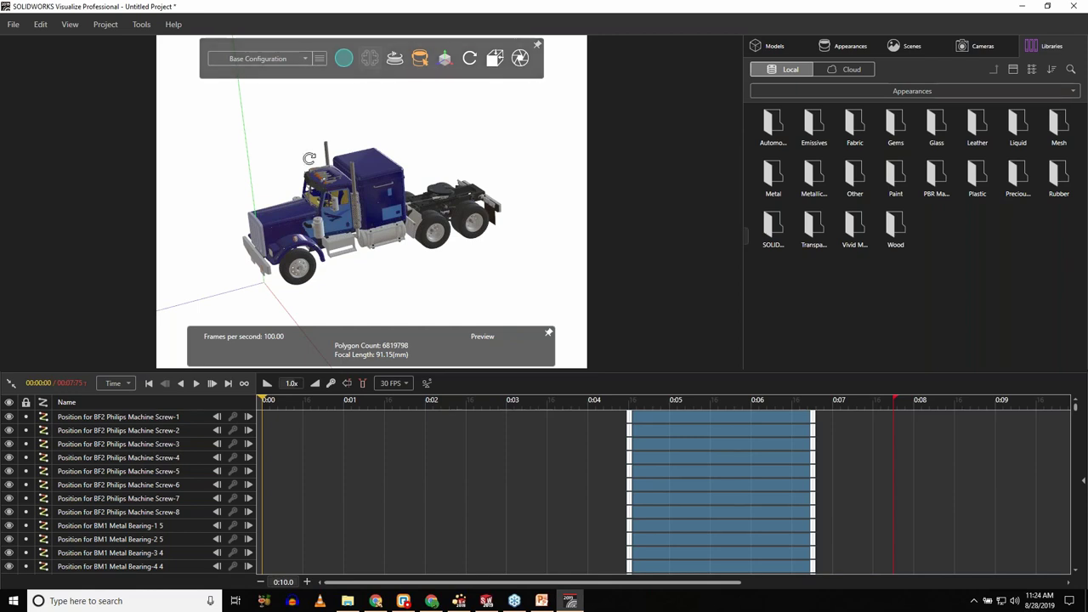
Switch to the remote desktop in Chrome to check the Visualize Boost server's status, and return to SOLIDWORKS Visualize.
{"action": "left_click_drag", "start_coordinate": [494, 213], "coordinate": [481, 257]}
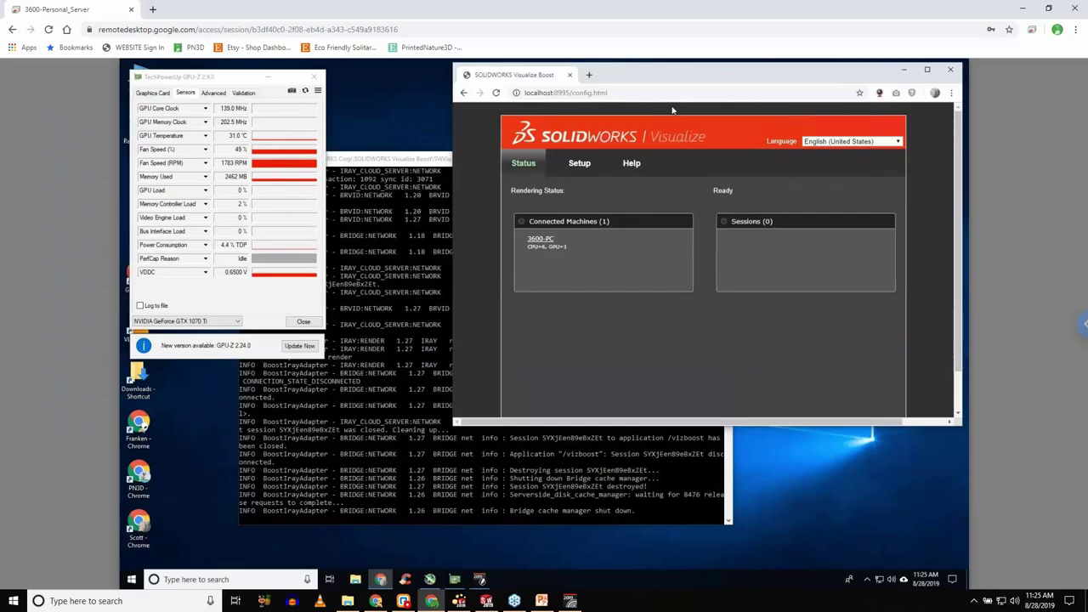
{"action": "left_click", "coordinate": [431, 601]}
{"action": "left_click", "coordinate": [1025, 12]}
Remove the 3600 profile from the Boost options and scan the network for Boost machines.
{"action": "left_click", "coordinate": [140, 24]}
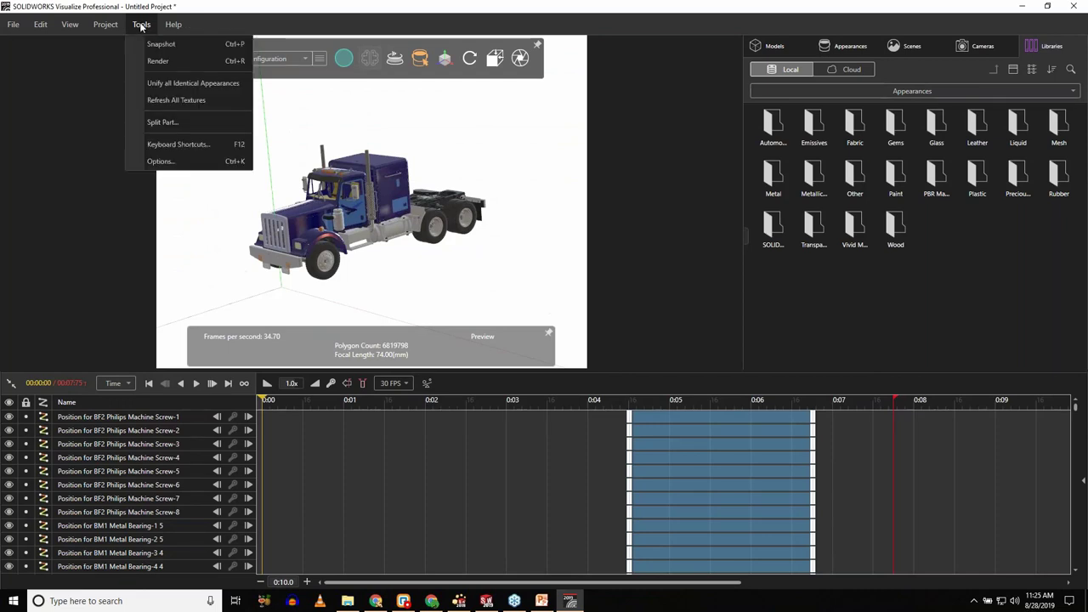
{"action": "left_click", "coordinate": [161, 162]}
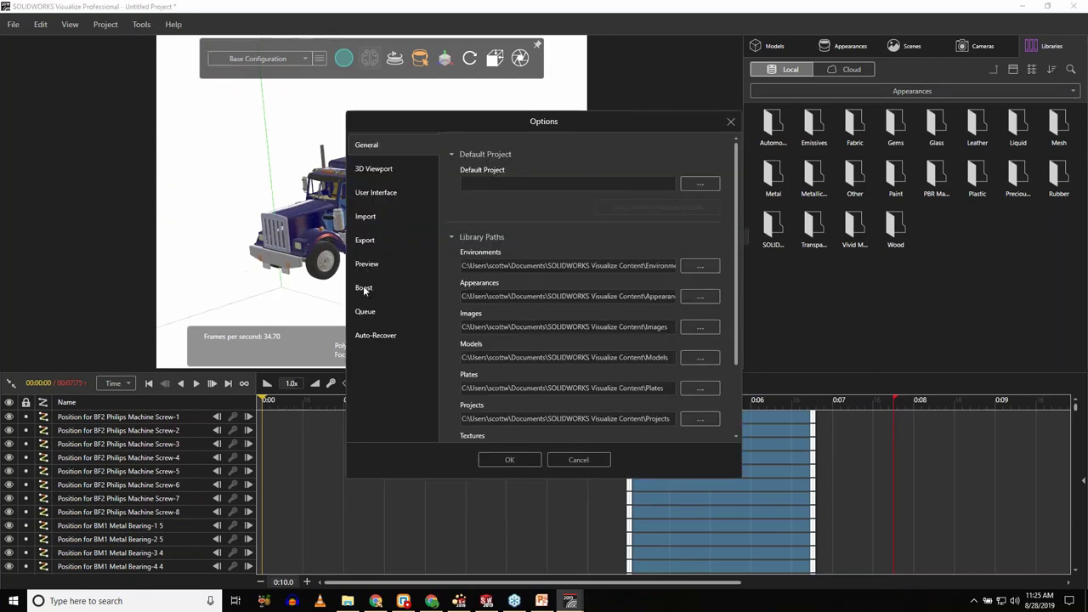
{"action": "left_click", "coordinate": [364, 288]}
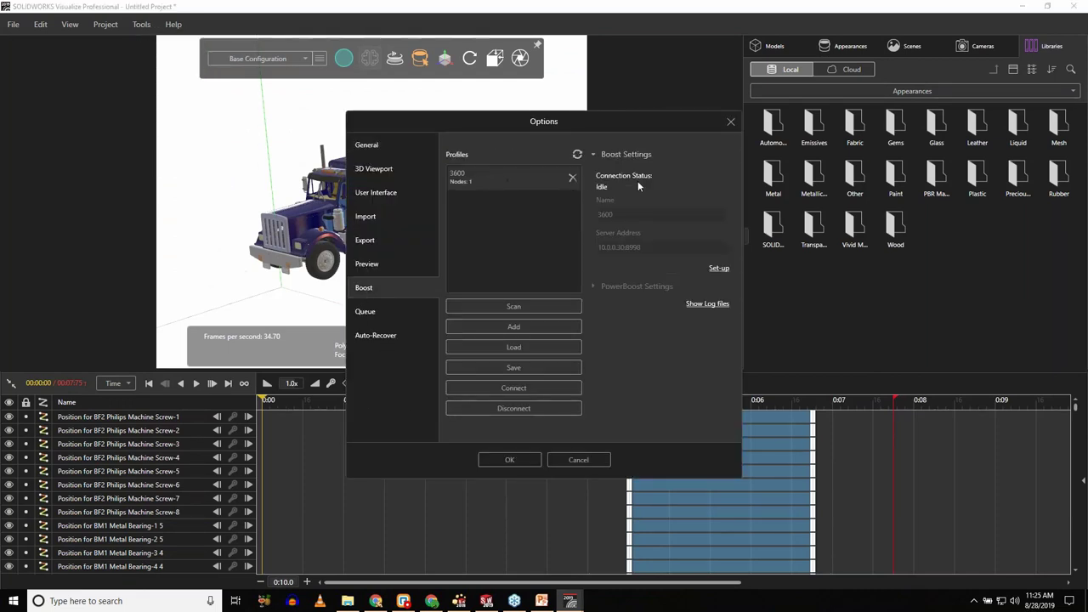
{"action": "left_click", "coordinate": [572, 178]}
{"action": "left_click", "coordinate": [512, 340]}
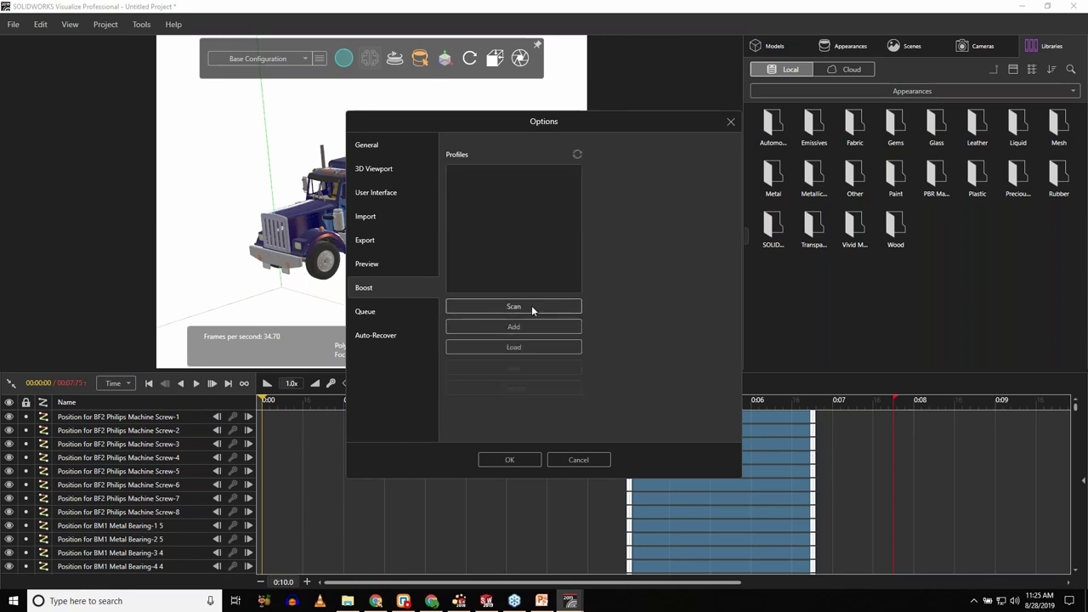
{"action": "left_click", "coordinate": [532, 305]}
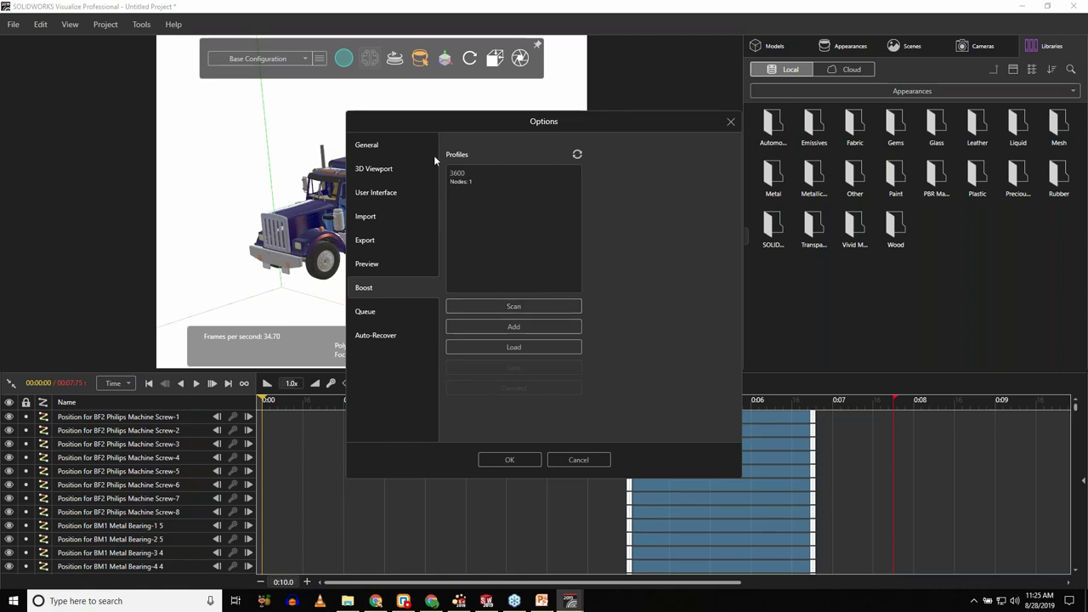
Set the 3600 profile's PowerBoost transmission format to JPEG and connect to that Boost machine.
{"action": "left_click", "coordinate": [463, 176]}
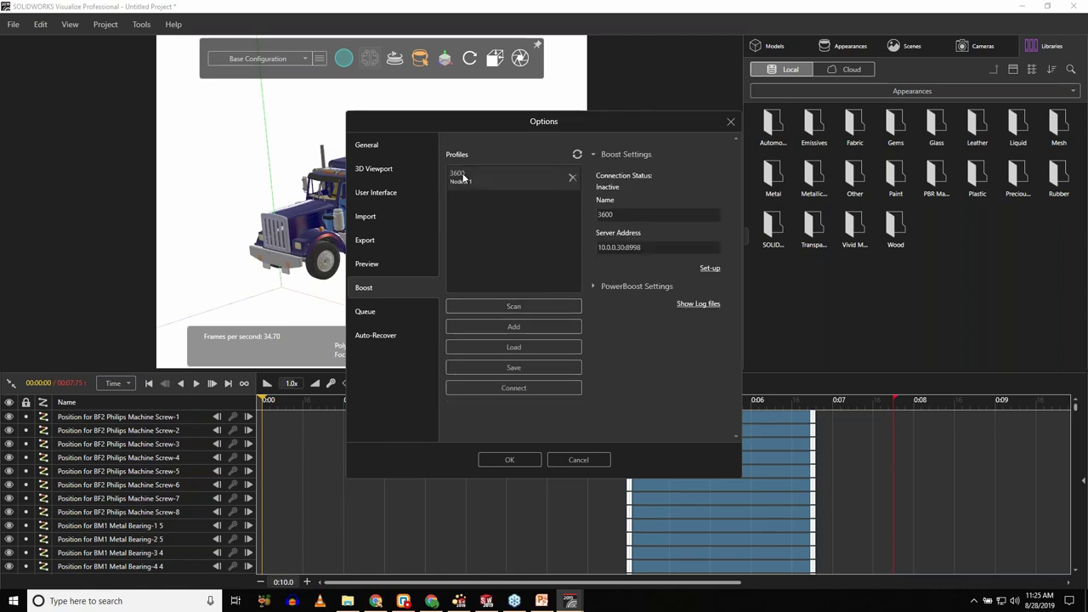
{"action": "left_click", "coordinate": [614, 288]}
{"action": "left_click", "coordinate": [657, 352]}
{"action": "left_click", "coordinate": [631, 375]}
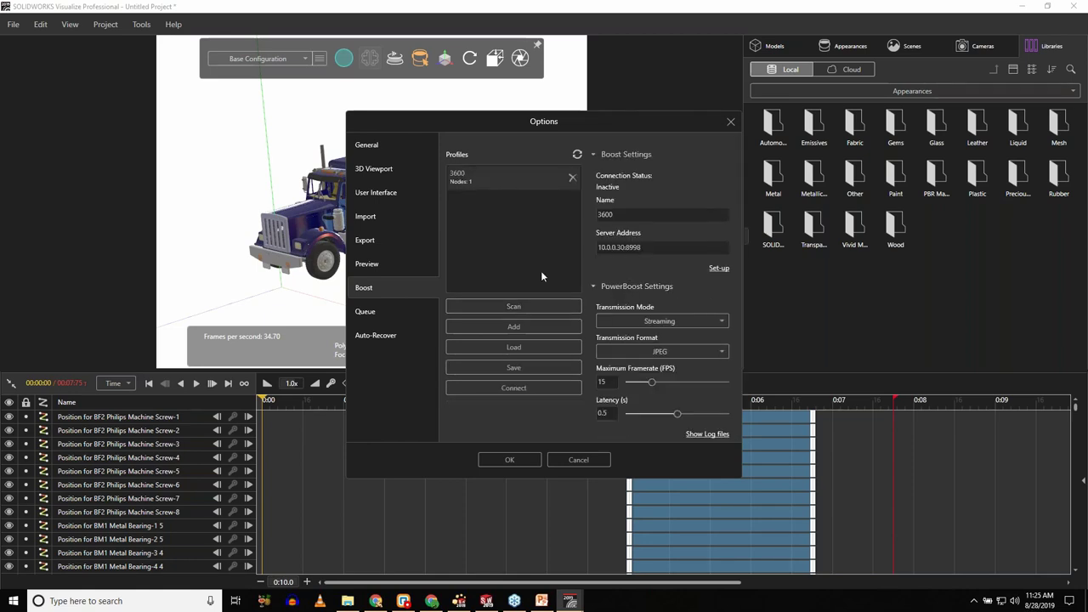
{"action": "left_click", "coordinate": [528, 390]}
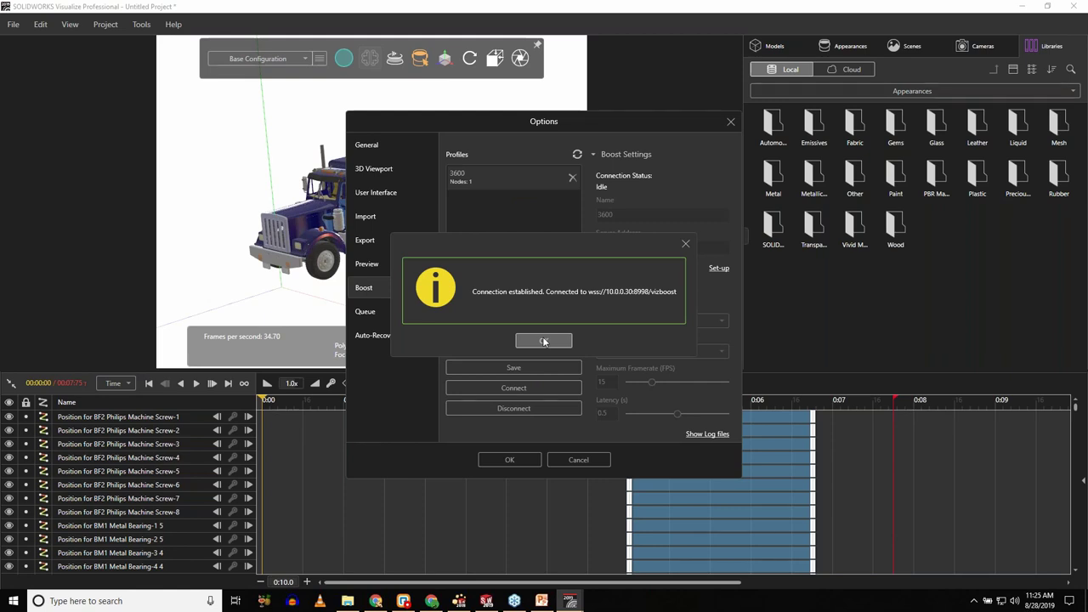
Acknowledge the established Boost connection, accept the options, and switch the viewport renderer to PowerBoost.
{"action": "left_click", "coordinate": [544, 341]}
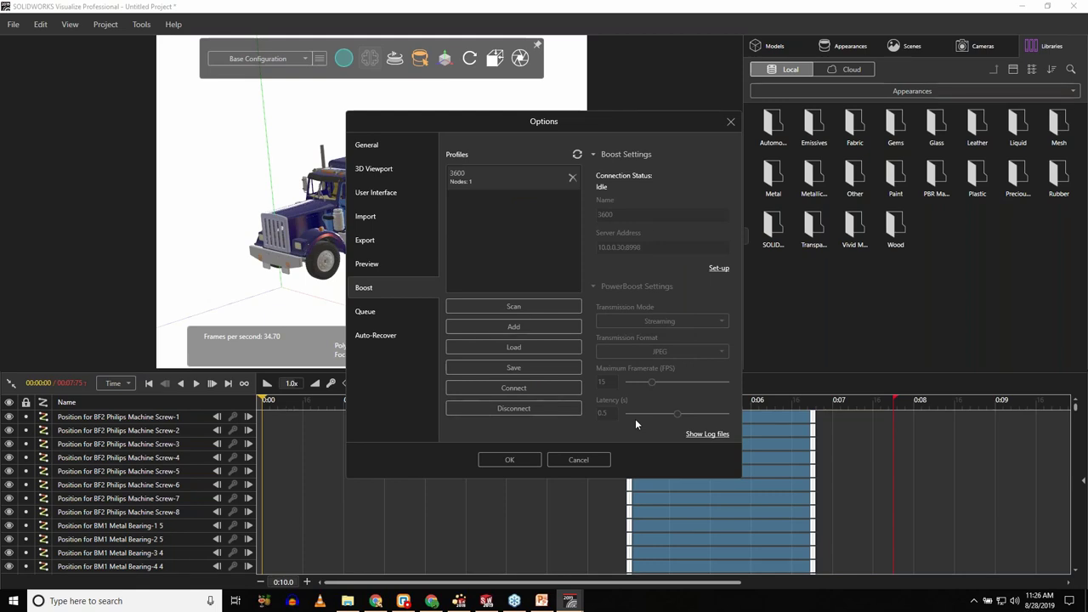
{"action": "left_click", "coordinate": [522, 462]}
{"action": "mouse_move", "coordinate": [344, 61]}
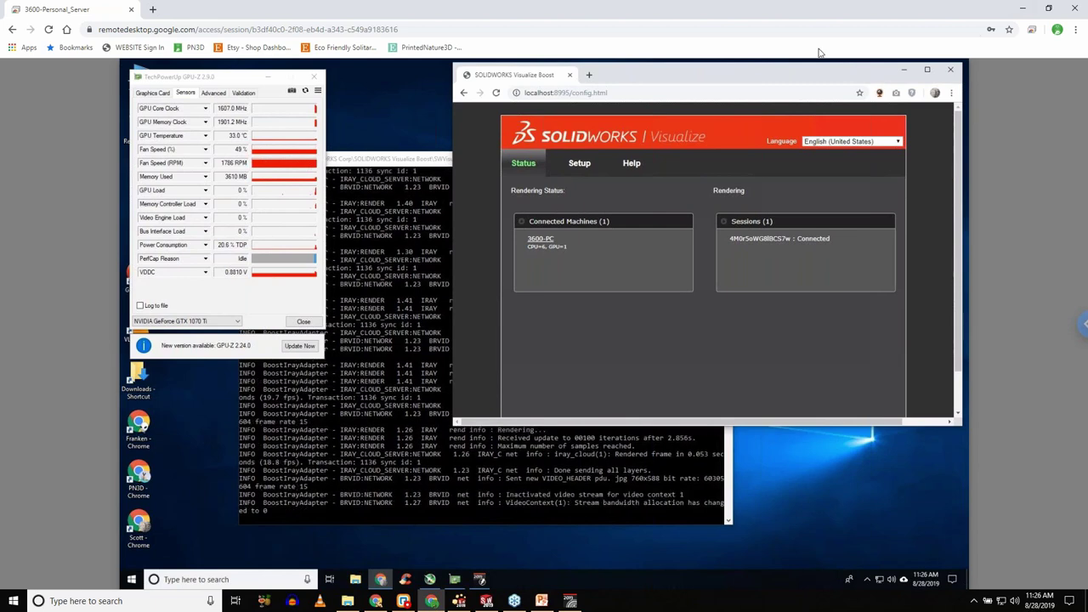
Return from the remote desktop to SOLIDWORKS Visualize and examine the PowerBoost rendering of the truck's grille, hood and cab.
{"action": "left_click", "coordinate": [1021, 11]}
{"action": "left_click_drag", "start_coordinate": [493, 204], "coordinate": [346, 177]}
{"action": "scroll", "coordinate": [376, 216], "scroll_direction": "up", "scroll_amount": 5}
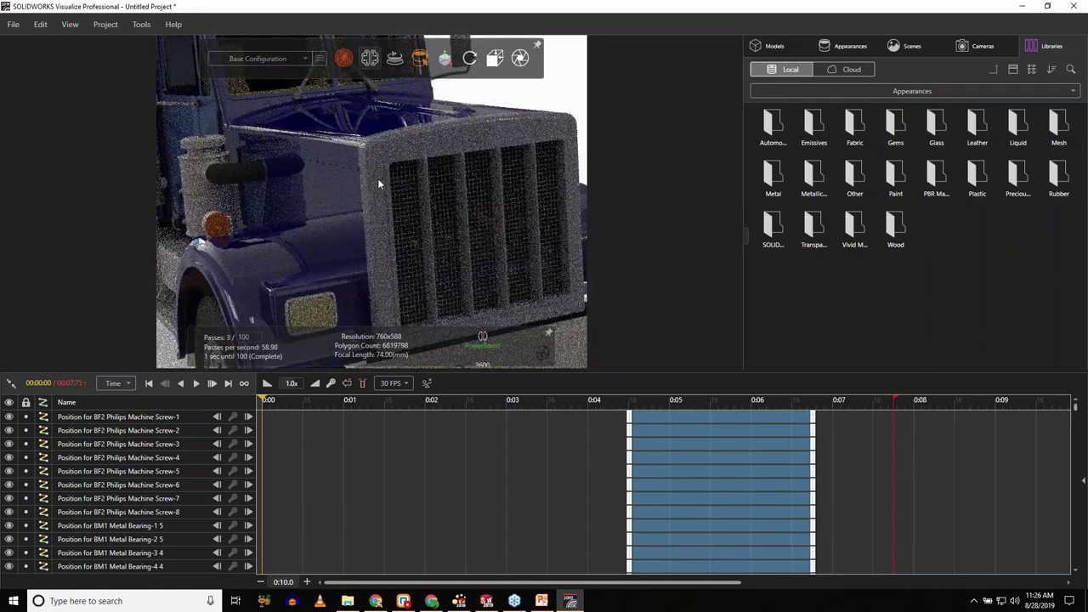
{"action": "scroll", "coordinate": [379, 182], "scroll_direction": "down", "scroll_amount": 2}
{"action": "scroll", "coordinate": [394, 151], "scroll_direction": "up", "scroll_amount": 5}
{"action": "scroll", "coordinate": [395, 152], "scroll_direction": "down", "scroll_amount": 7}
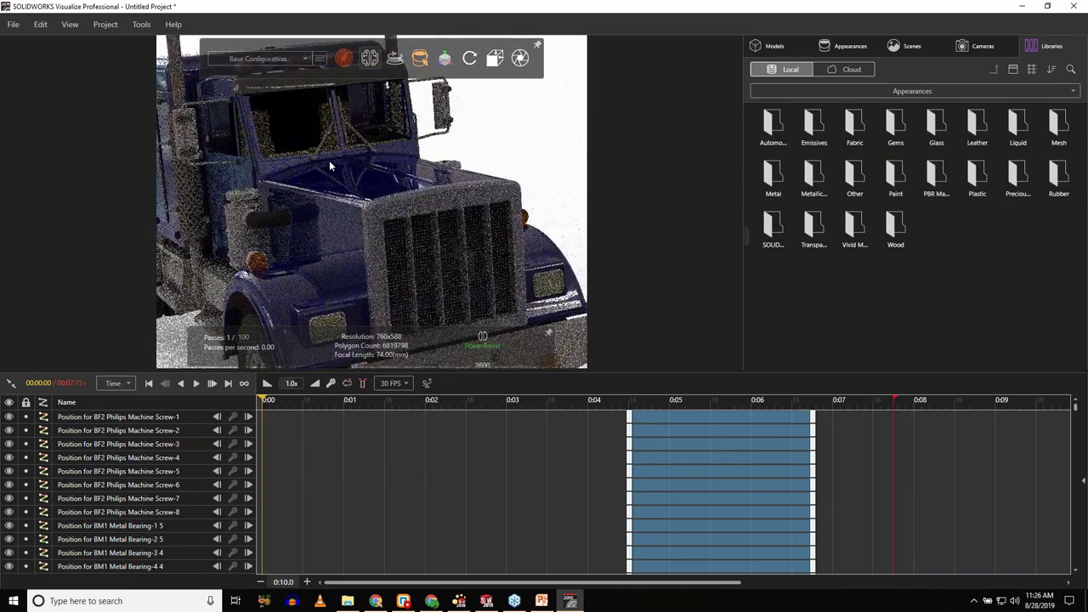
{"action": "left_click_drag", "start_coordinate": [329, 160], "coordinate": [376, 216]}
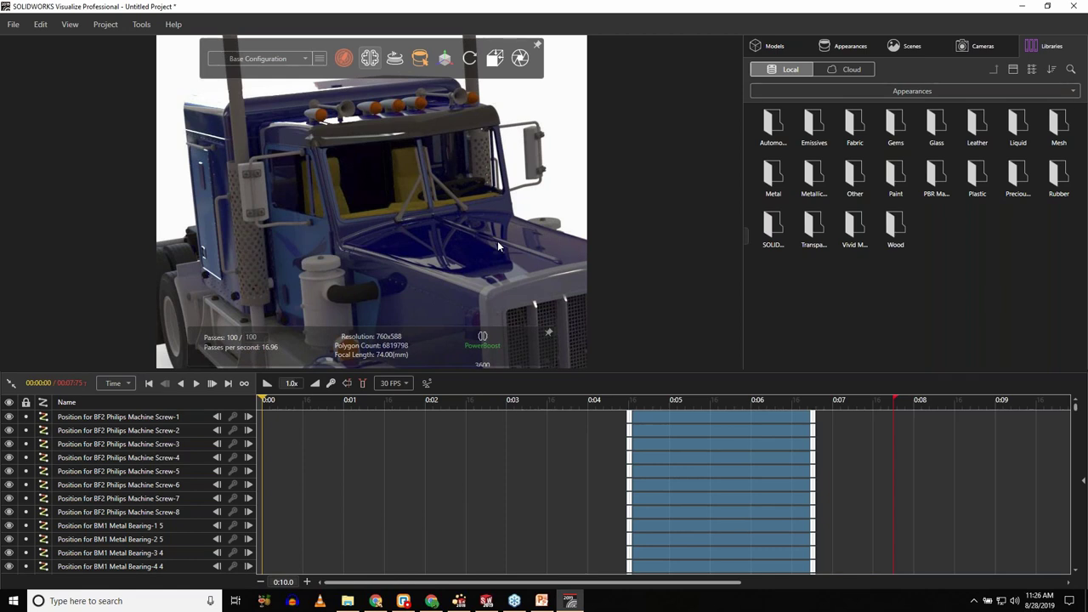
Switch to the remote desktop in Chrome, check which graphics cards GPU-Z lists for the Boost server, and return to SOLIDWORKS Visualize.
{"action": "left_click", "coordinate": [432, 601]}
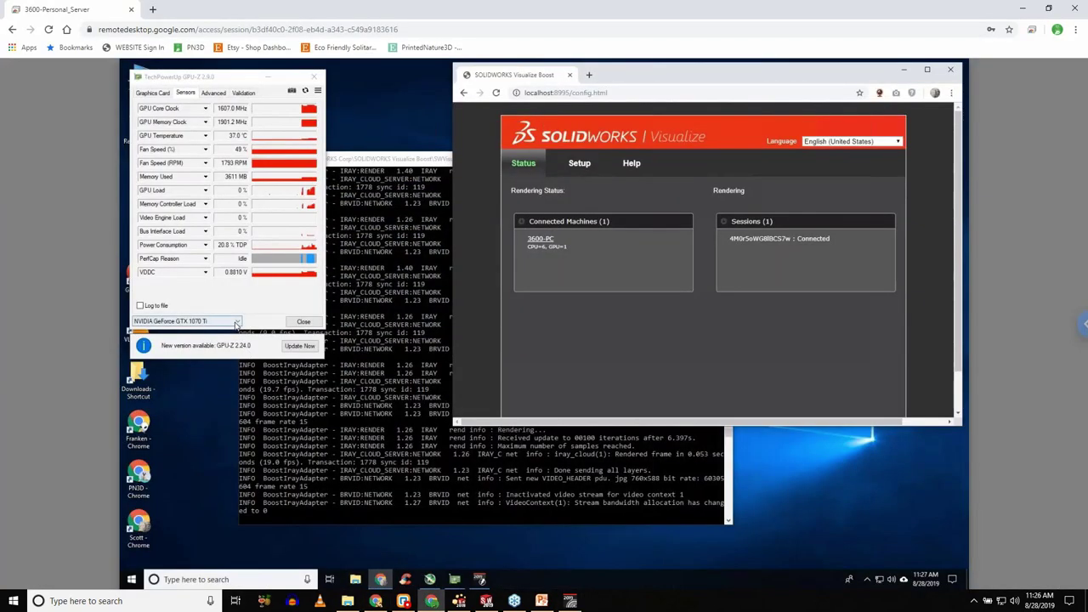
{"action": "left_click", "coordinate": [235, 322]}
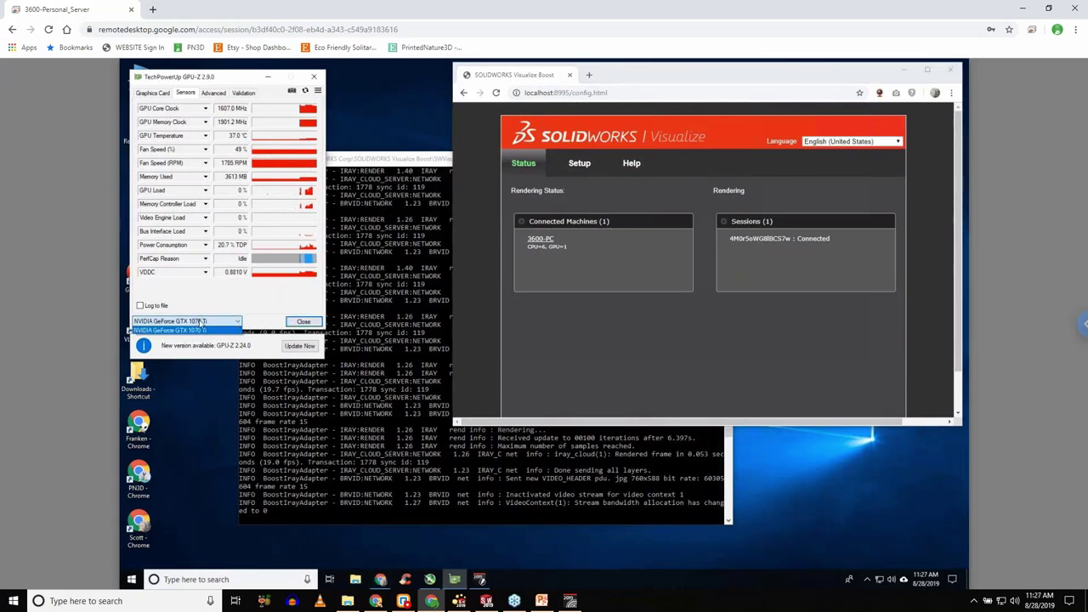
{"action": "left_click", "coordinate": [1023, 9]}
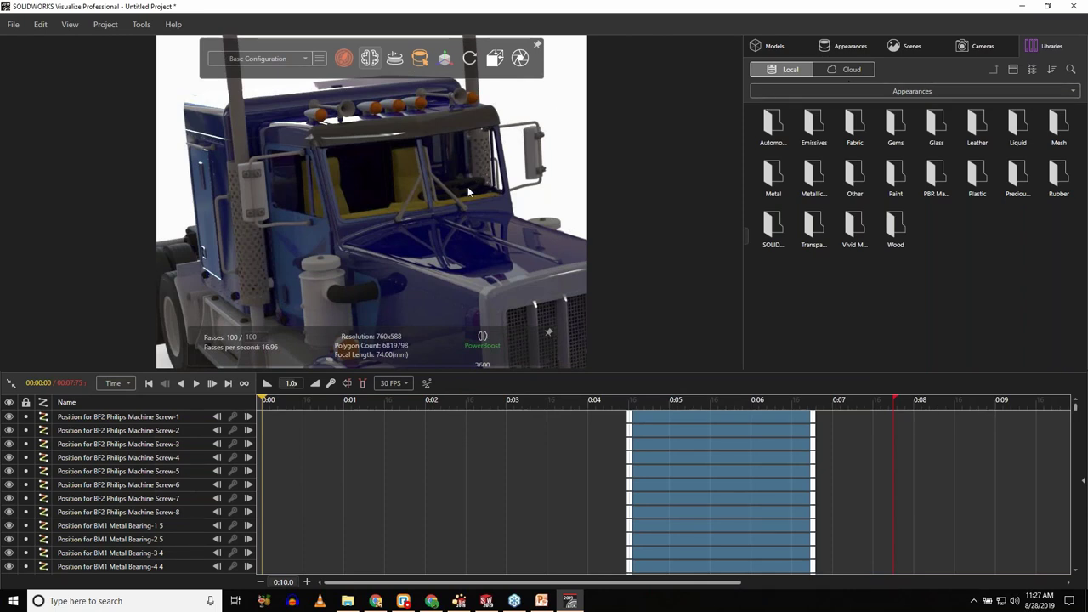
Examine how PowerBoost refines the truck from several angles, ending with a close-up of the grille's upper corner.
{"action": "left_click_drag", "start_coordinate": [471, 192], "coordinate": [476, 245]}
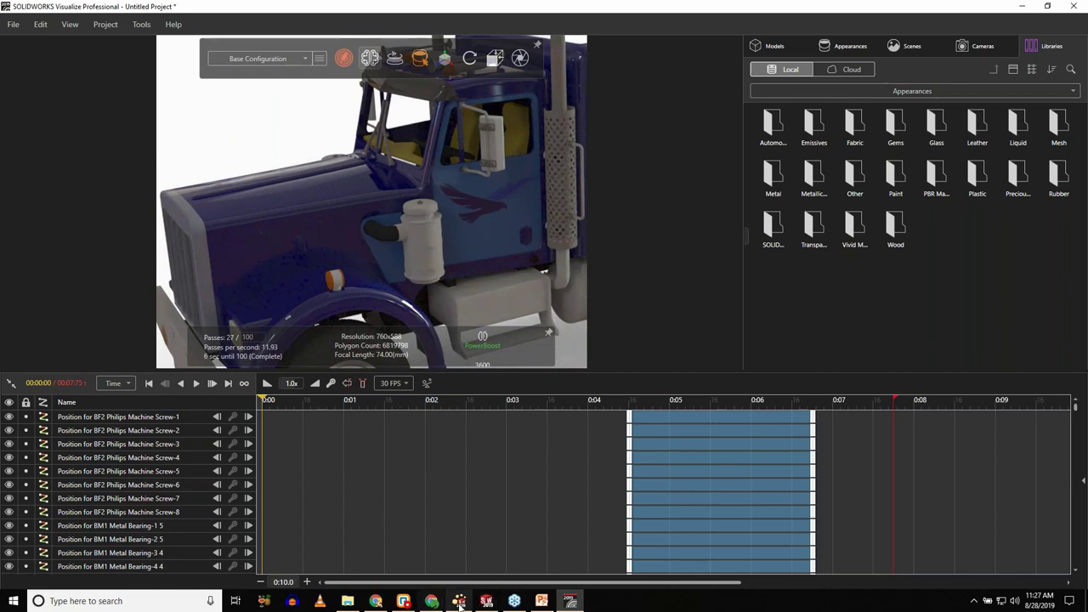
{"action": "mouse_move", "coordinate": [488, 602]}
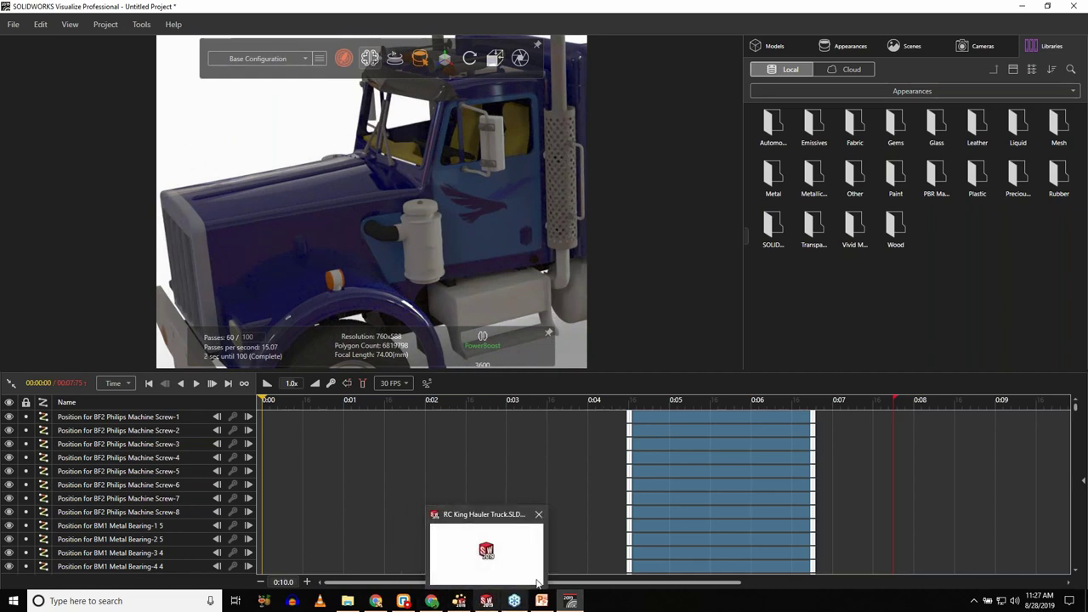
{"action": "mouse_move", "coordinate": [572, 604]}
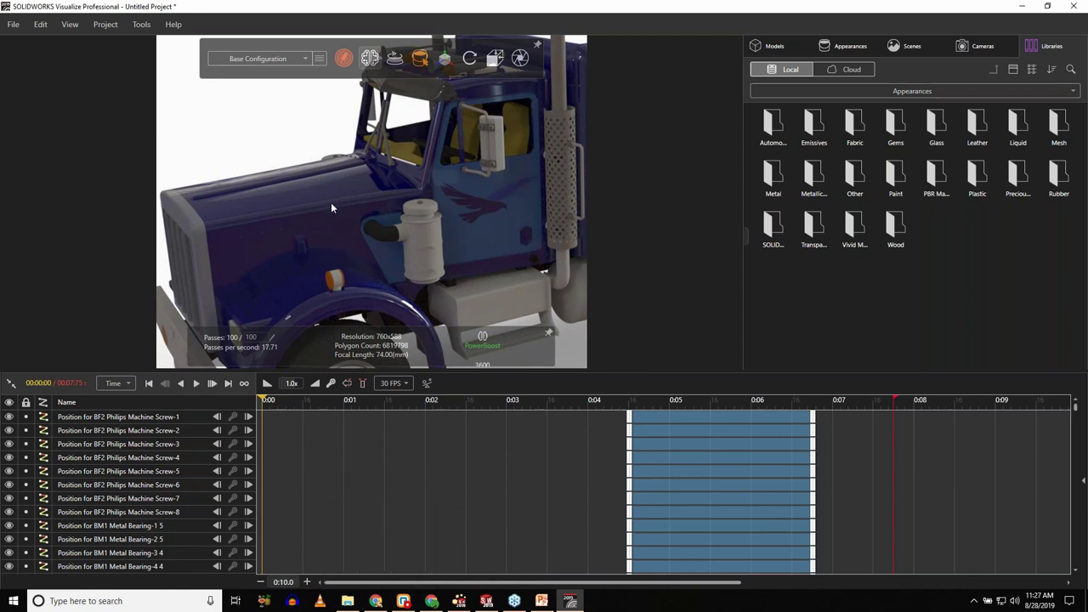
{"action": "left_click_drag", "start_coordinate": [332, 205], "coordinate": [416, 189]}
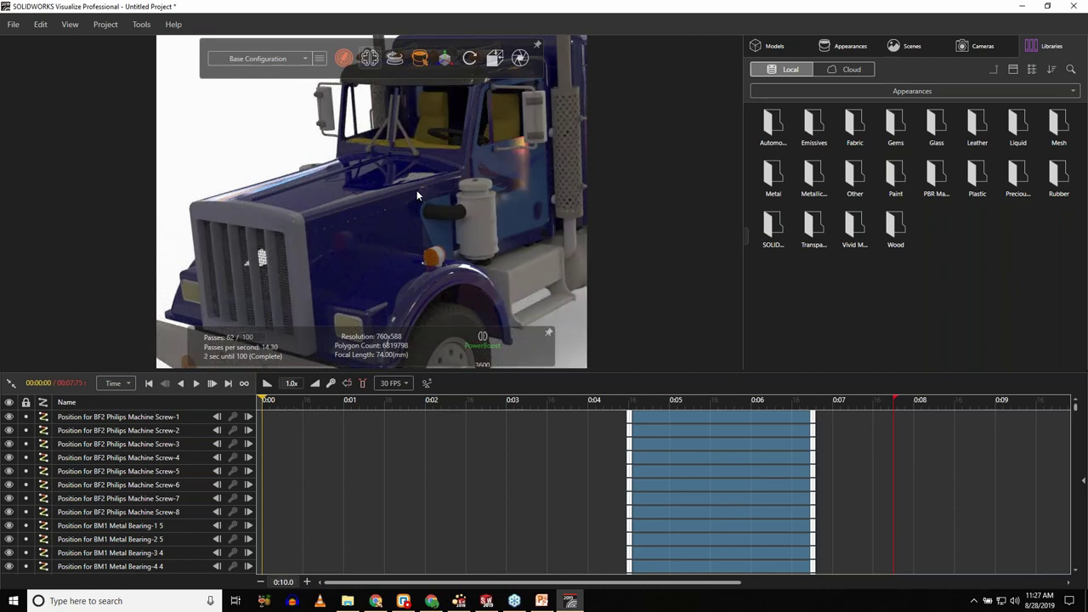
{"action": "left_click_drag", "start_coordinate": [203, 209], "coordinate": [370, 213]}
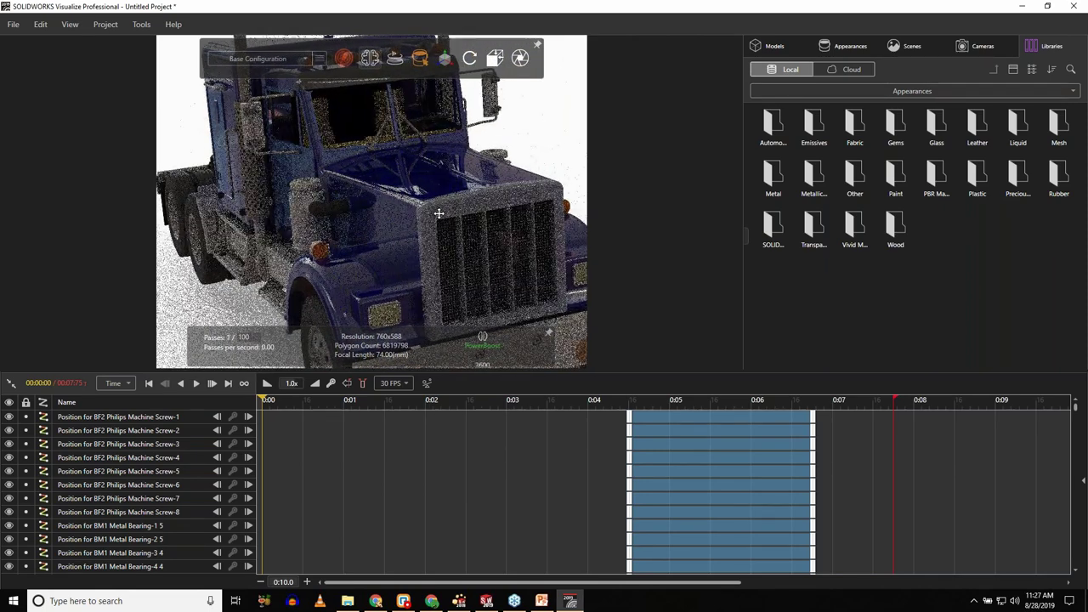
{"action": "scroll", "coordinate": [369, 213], "scroll_direction": "up", "scroll_amount": 3}
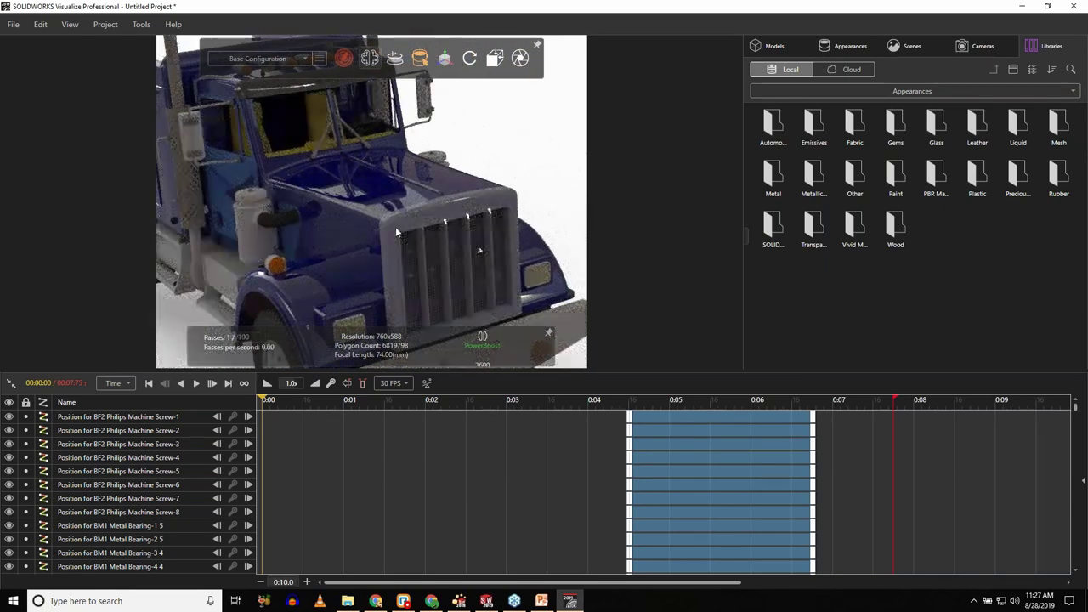
{"action": "scroll", "coordinate": [395, 227], "scroll_direction": "up", "scroll_amount": 2}
{"action": "scroll", "coordinate": [395, 212], "scroll_direction": "up", "scroll_amount": 3}
{"action": "left_click_drag", "start_coordinate": [355, 208], "coordinate": [461, 233]}
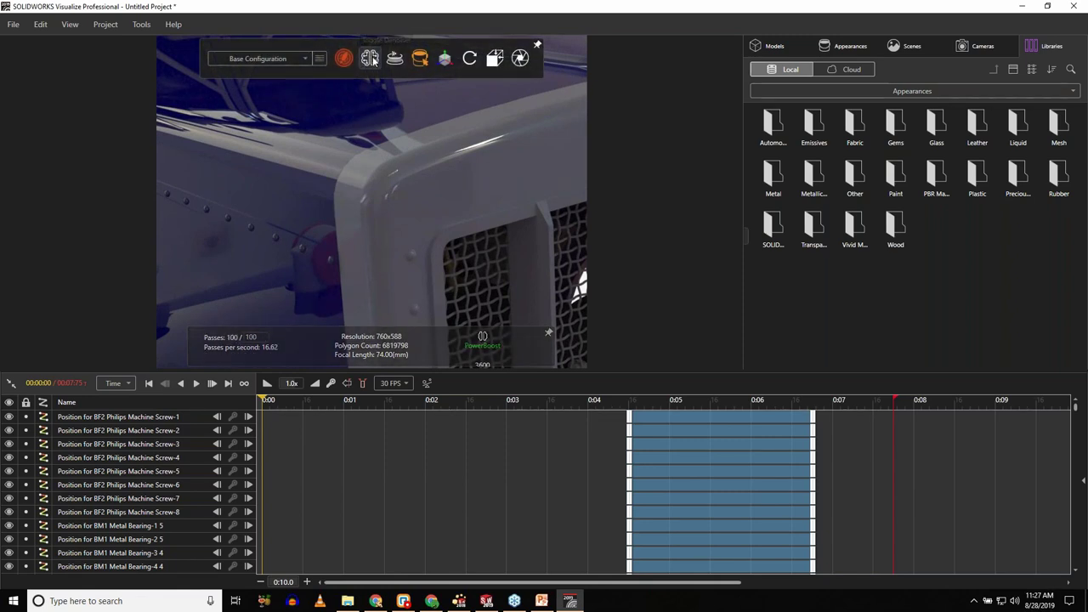
Turn the denoiser on for the PowerBoost close-up of the truck's grille corner.
{"action": "left_click_drag", "start_coordinate": [399, 182], "coordinate": [388, 170]}
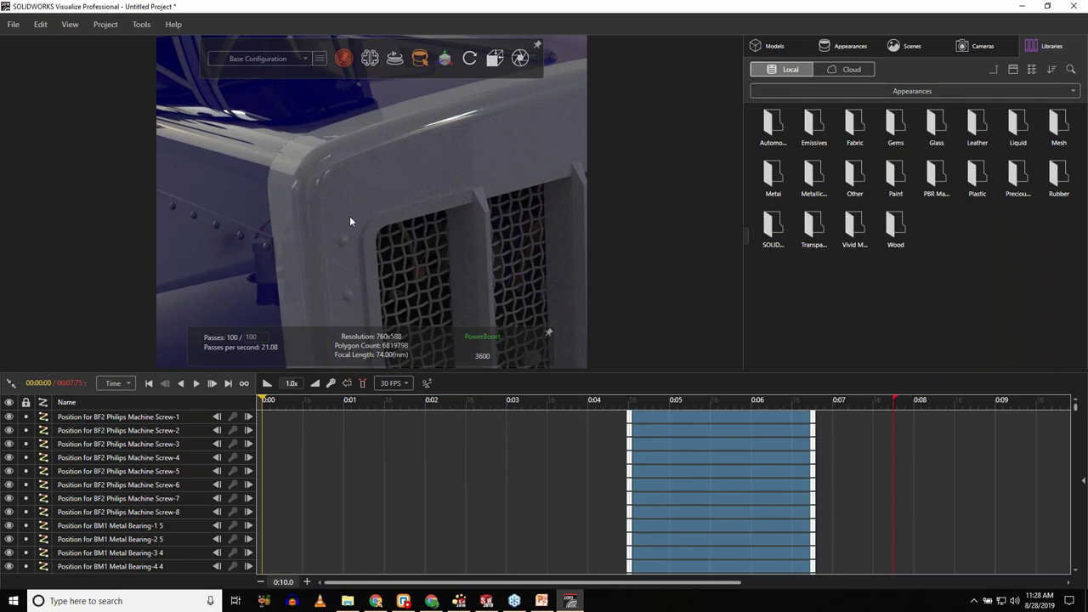
{"action": "left_click", "coordinate": [370, 58]}
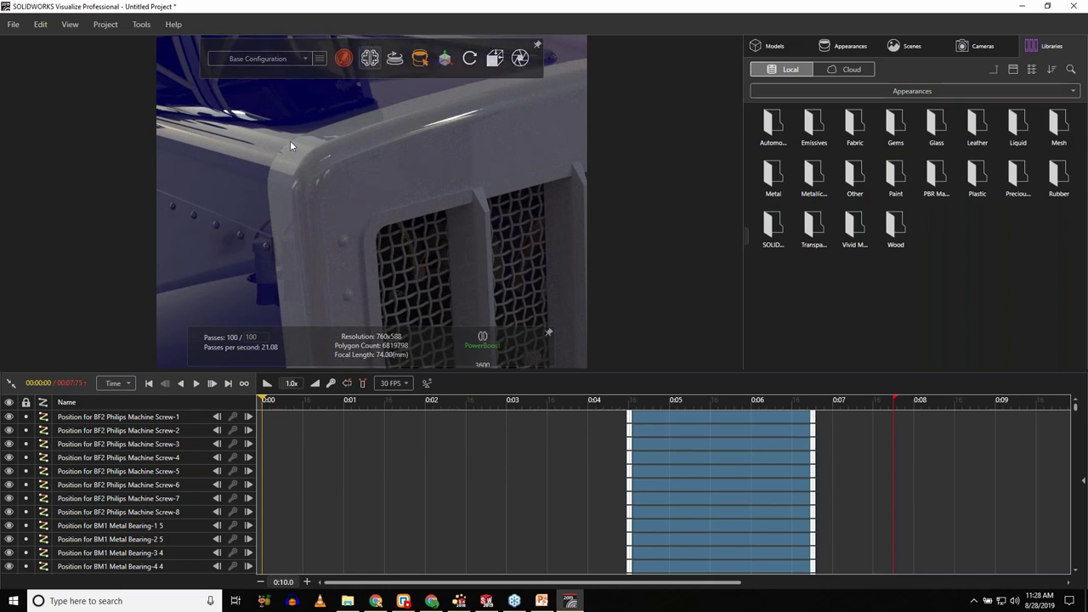
{"action": "left_click_drag", "start_coordinate": [301, 140], "coordinate": [294, 146]}
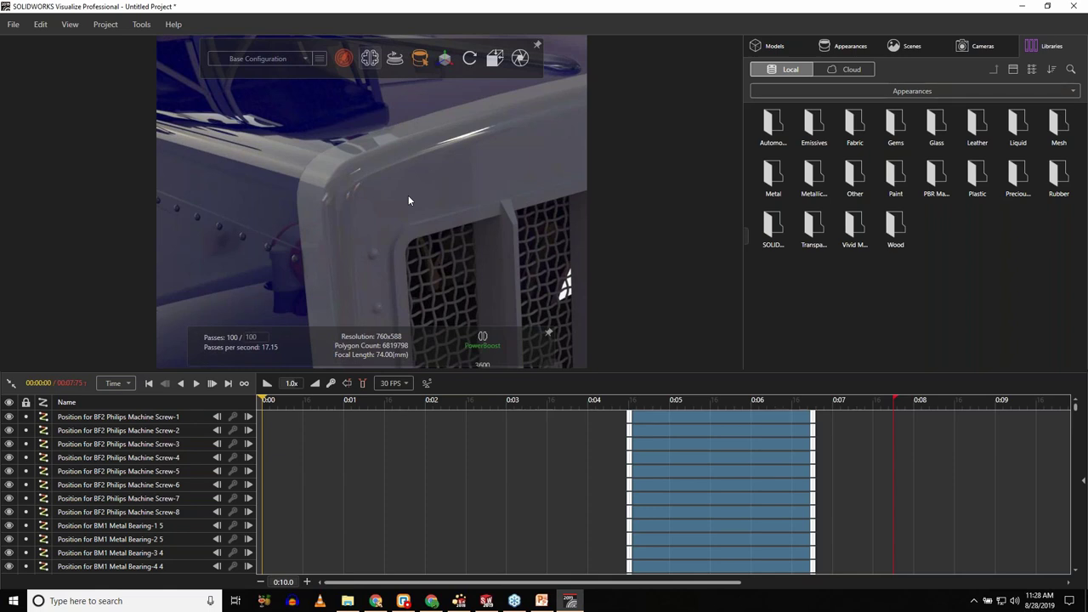
Switch the renderer to Preview with the whole truck in view, and enlarge the viewport by shrinking the animation timeline.
{"action": "scroll", "coordinate": [417, 136], "scroll_direction": "down", "scroll_amount": 5}
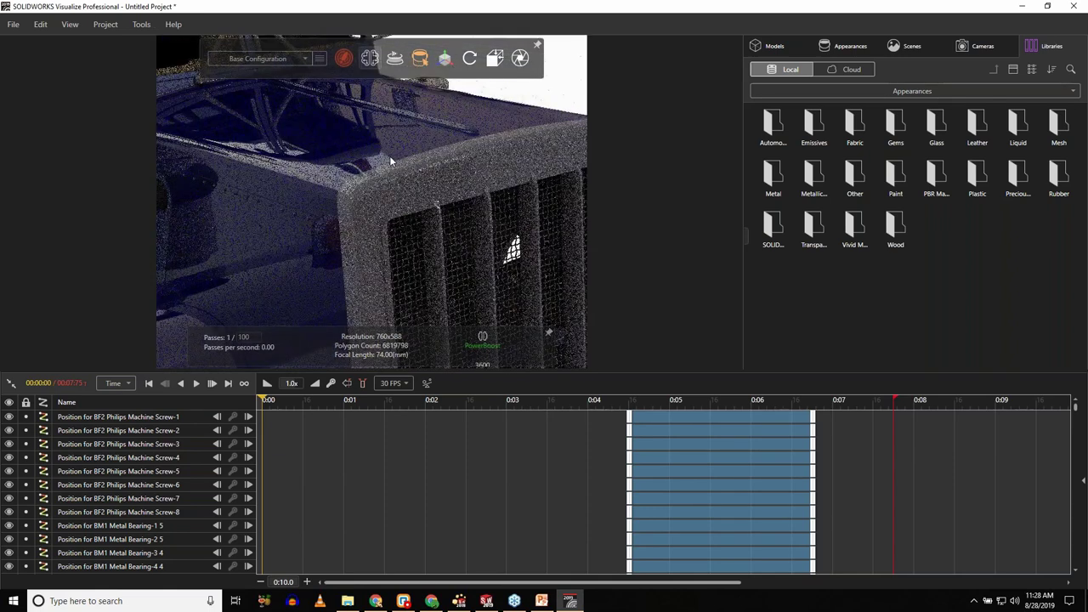
{"action": "scroll", "coordinate": [364, 197], "scroll_direction": "down", "scroll_amount": 5}
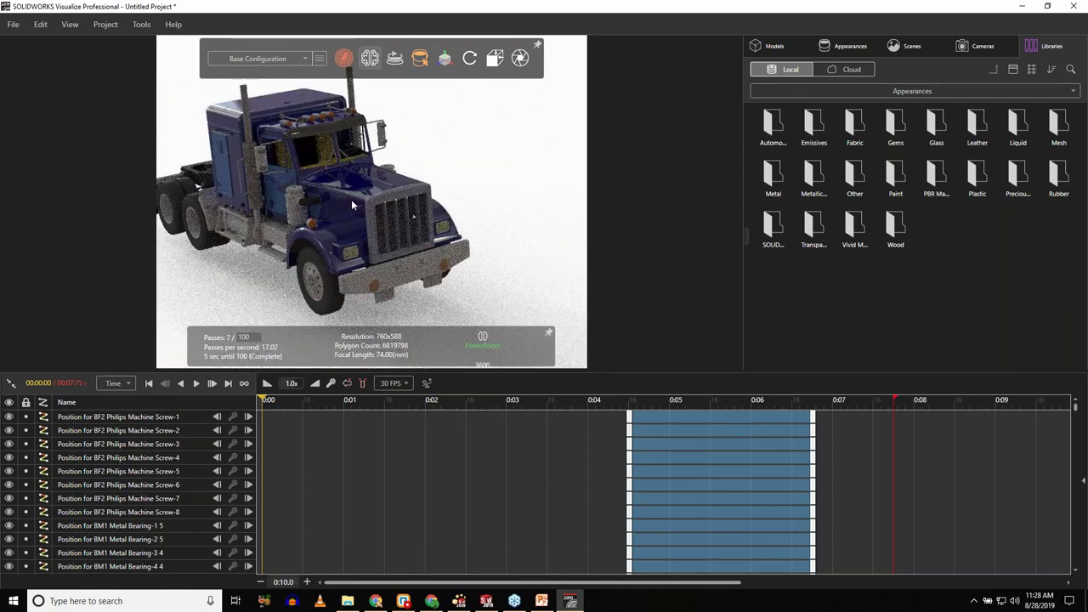
{"action": "scroll", "coordinate": [421, 215], "scroll_direction": "up", "scroll_amount": 2}
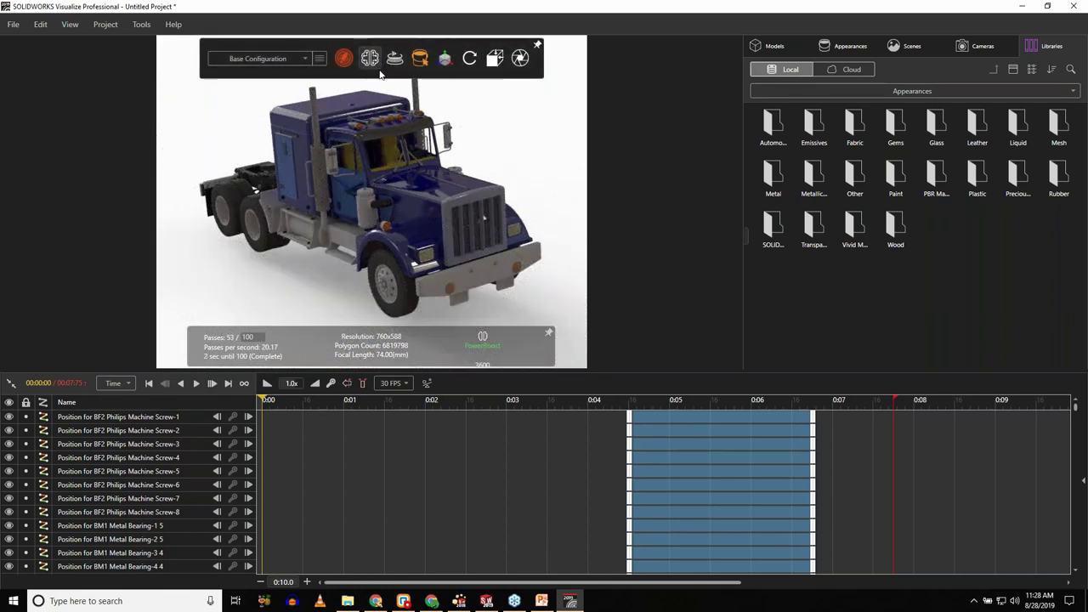
{"action": "mouse_move", "coordinate": [349, 61]}
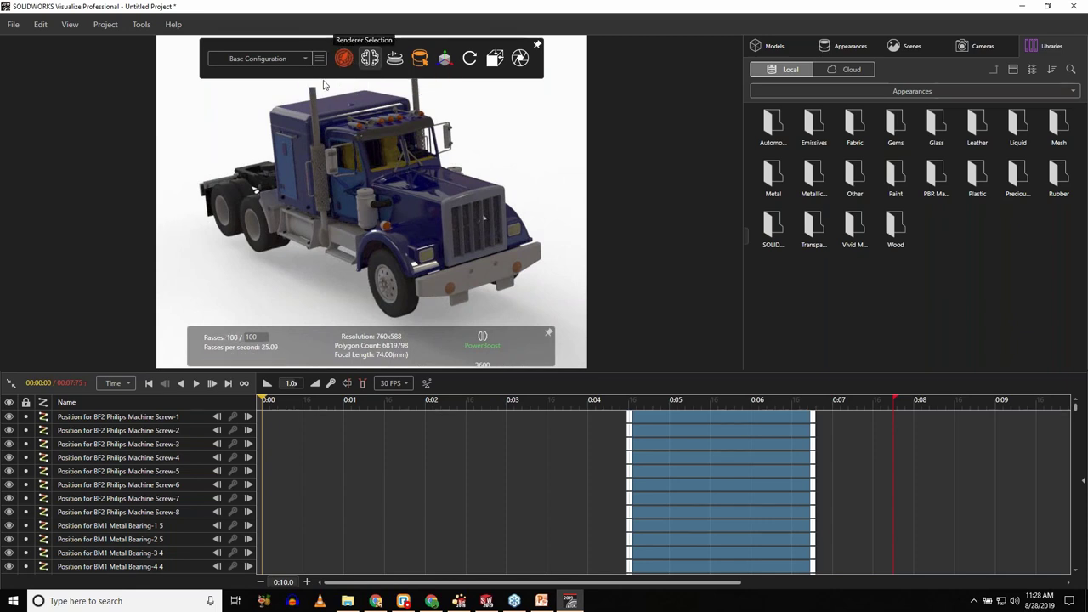
{"action": "left_click", "coordinate": [314, 84]}
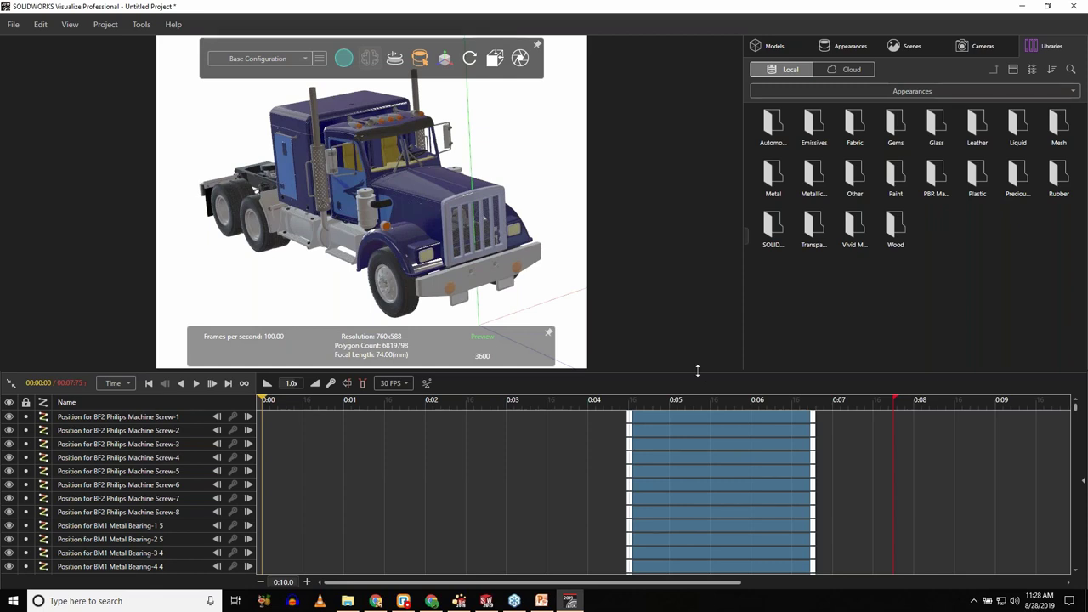
{"action": "left_click_drag", "start_coordinate": [697, 380], "coordinate": [697, 446]}
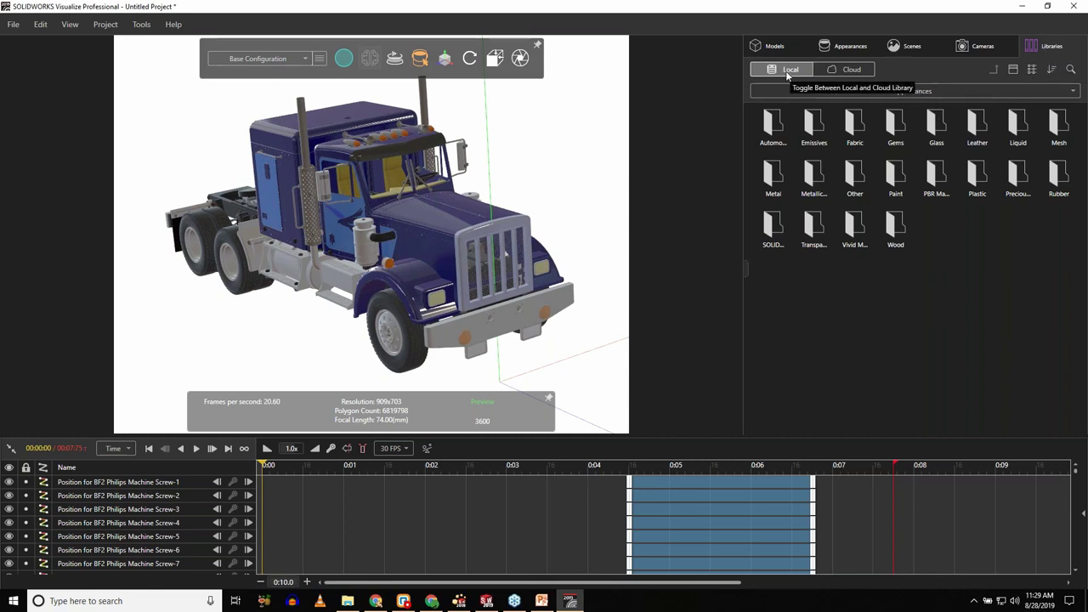
Apply the Halogen 2500K appearance from the cloud library's Emissives folder to the truck's headlights.
{"action": "left_click", "coordinate": [854, 70]}
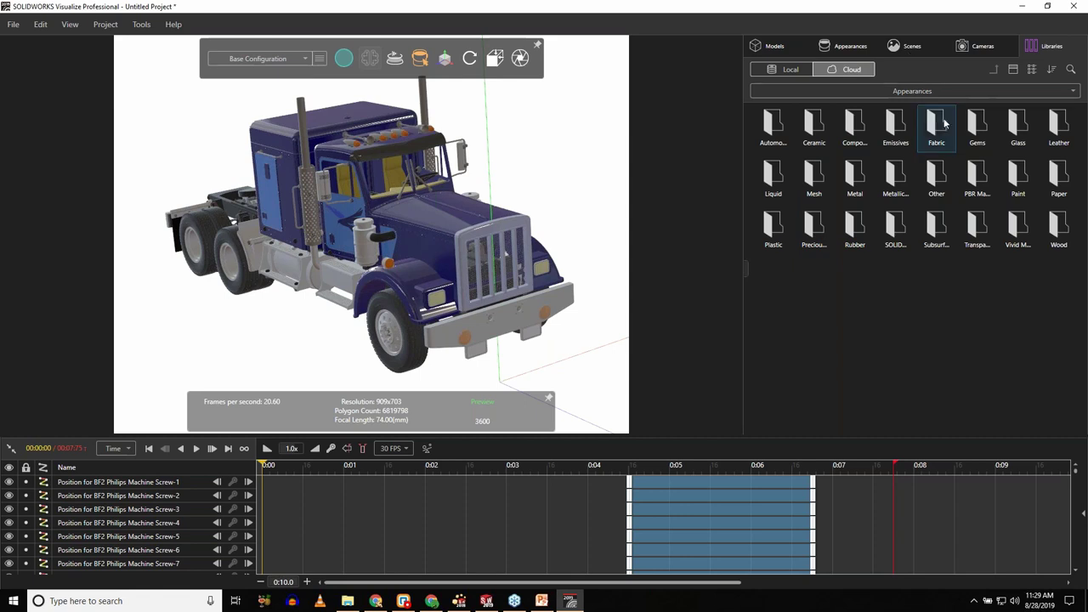
{"action": "double_click", "coordinate": [901, 136]}
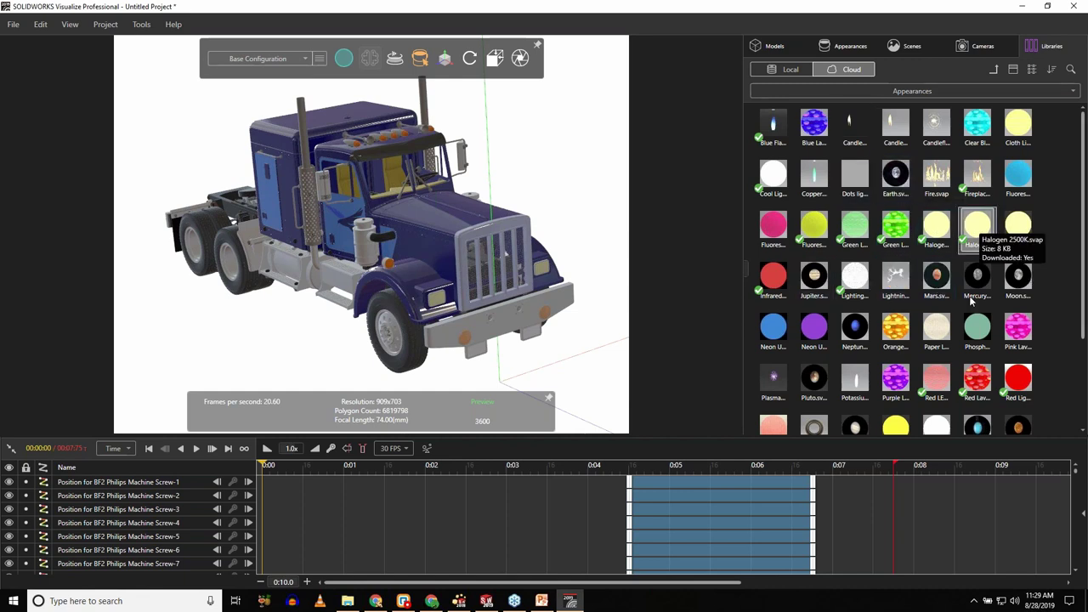
{"action": "left_click_drag", "start_coordinate": [977, 225], "coordinate": [541, 267]}
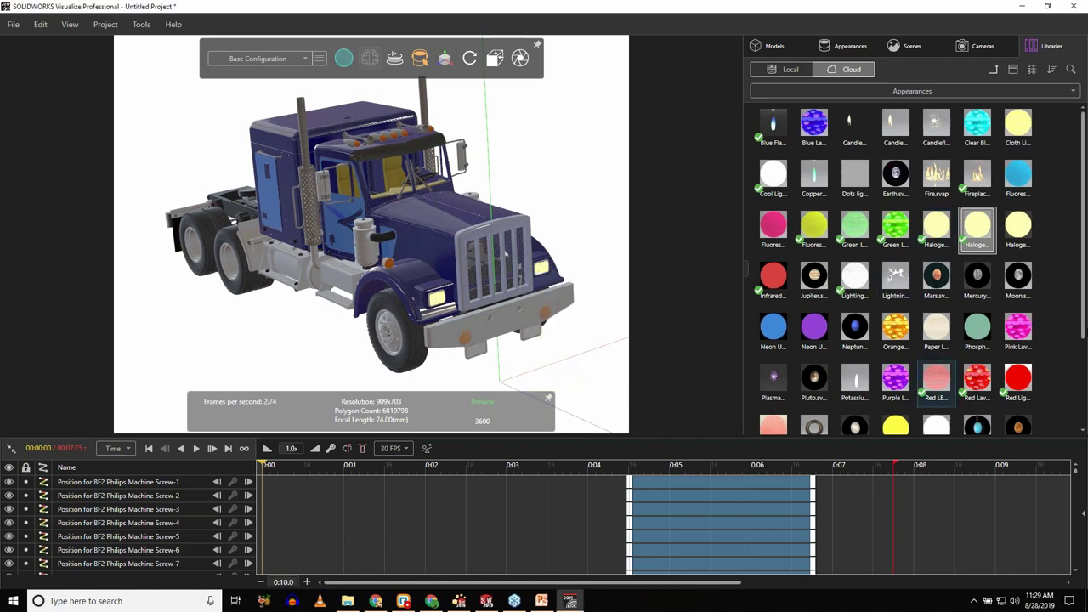
Apply the Red LED emissive appearance to the truck's fender marker lights and round bumper lights.
{"action": "scroll", "coordinate": [1076, 264], "scroll_direction": "down", "scroll_amount": 3}
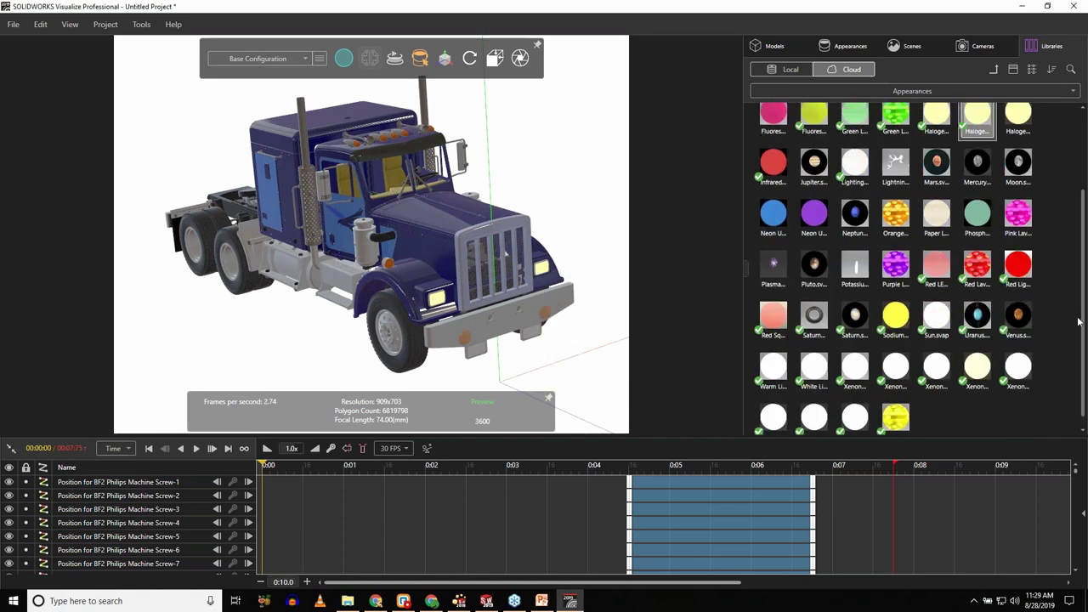
{"action": "scroll", "coordinate": [1073, 340], "scroll_direction": "up", "scroll_amount": 2}
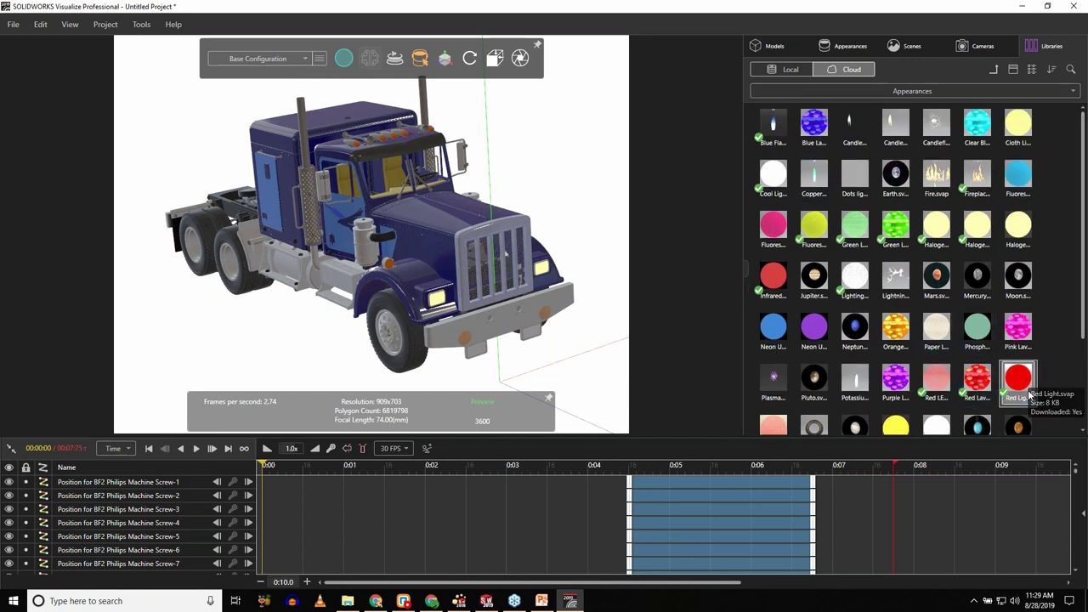
{"action": "mouse_move", "coordinate": [1027, 382]}
{"action": "left_mouse_down"}
{"action": "mouse_move", "coordinate": [1052, 396]}
{"action": "mouse_move", "coordinate": [1025, 386]}
{"action": "left_mouse_up"}
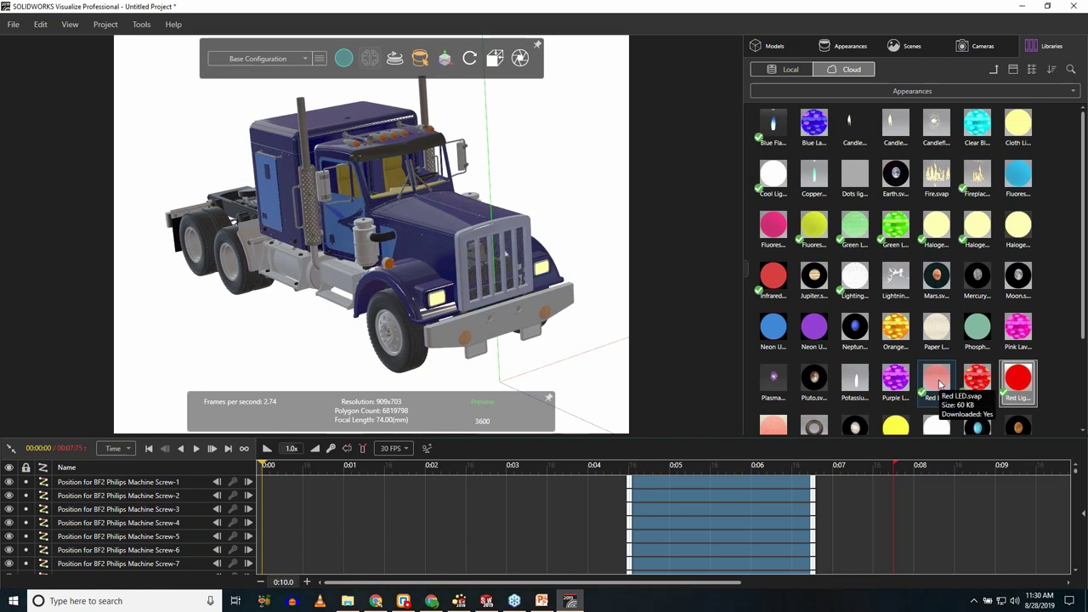
{"action": "mouse_move", "coordinate": [941, 380]}
{"action": "left_mouse_down"}
{"action": "mouse_move", "coordinate": [517, 459]}
{"action": "mouse_move", "coordinate": [459, 435]}
{"action": "mouse_move", "coordinate": [391, 265]}
{"action": "left_mouse_up"}
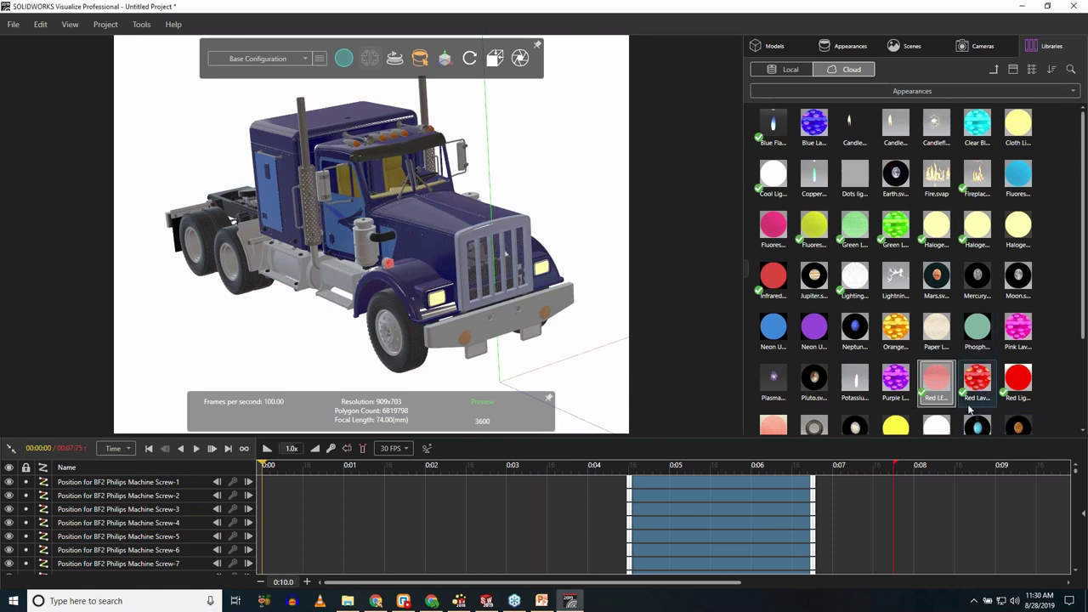
{"action": "left_click_drag", "start_coordinate": [923, 390], "coordinate": [553, 318]}
Set the renderer to PowerBoost and view the truck's lit headlights and red lights from the front.
{"action": "left_click_drag", "start_coordinate": [501, 231], "coordinate": [476, 150]}
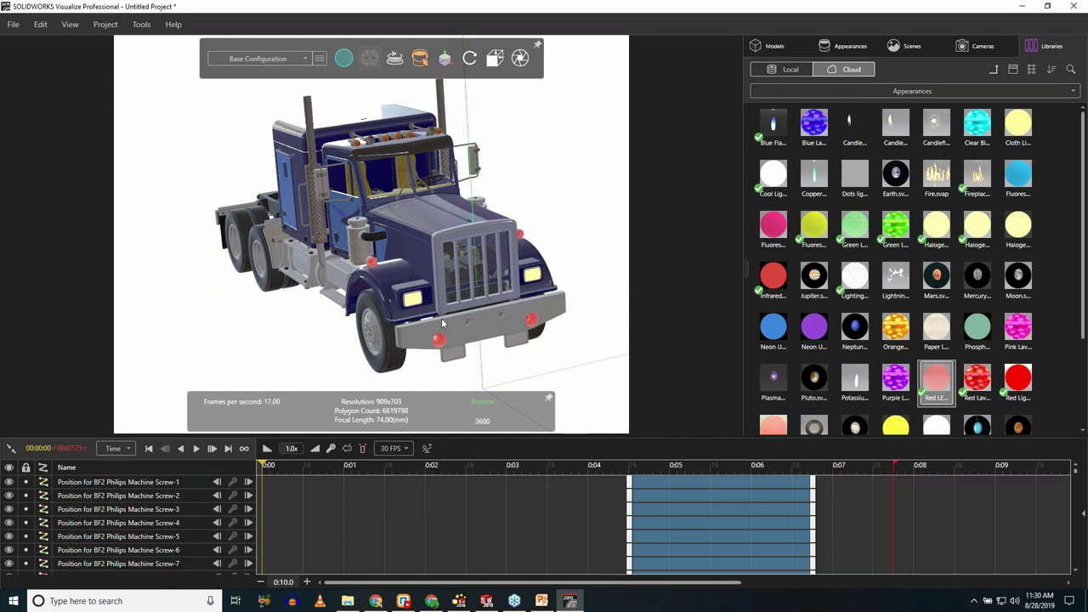
{"action": "mouse_move", "coordinate": [342, 61]}
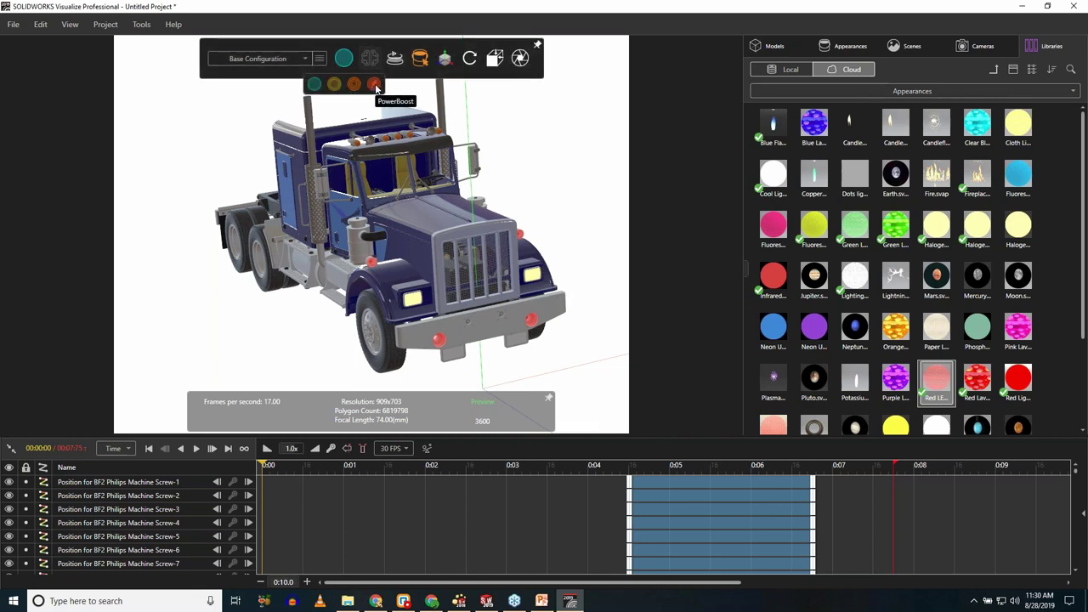
{"action": "left_click", "coordinate": [374, 85]}
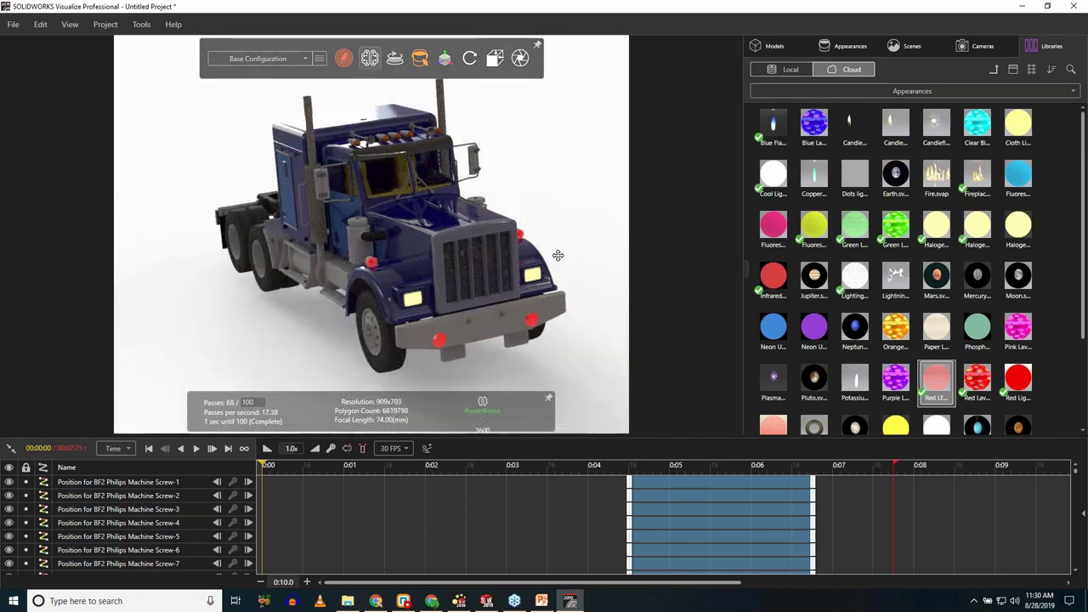
{"action": "left_click_drag", "start_coordinate": [578, 253], "coordinate": [514, 268]}
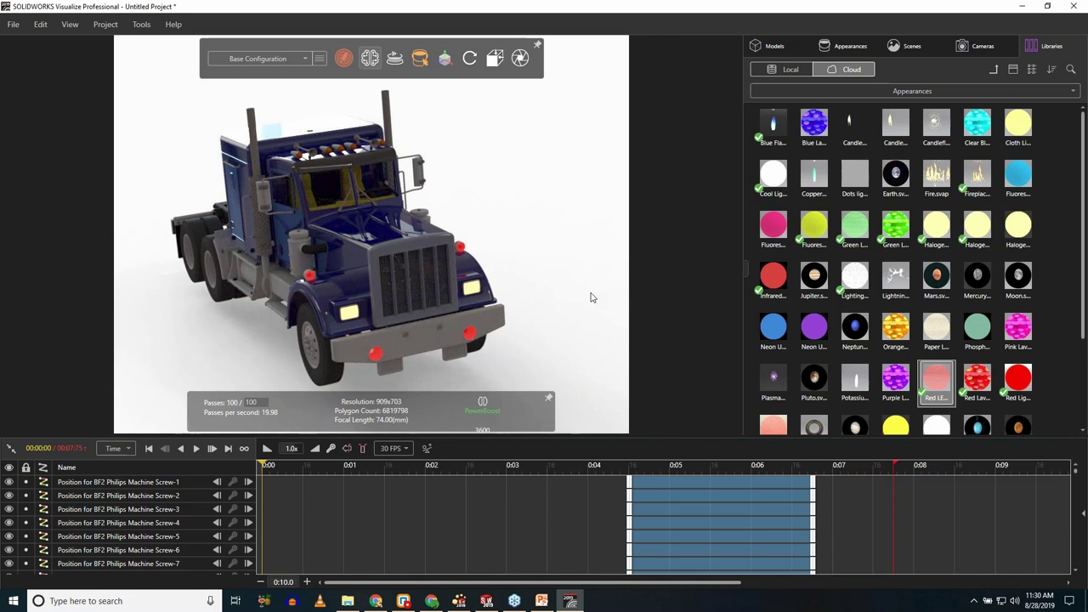
Set the SOLIDWORKS Viewport camera's aspect ratio to HDTV 16:9 and enable Keep Above Floor.
{"action": "left_click", "coordinate": [976, 46]}
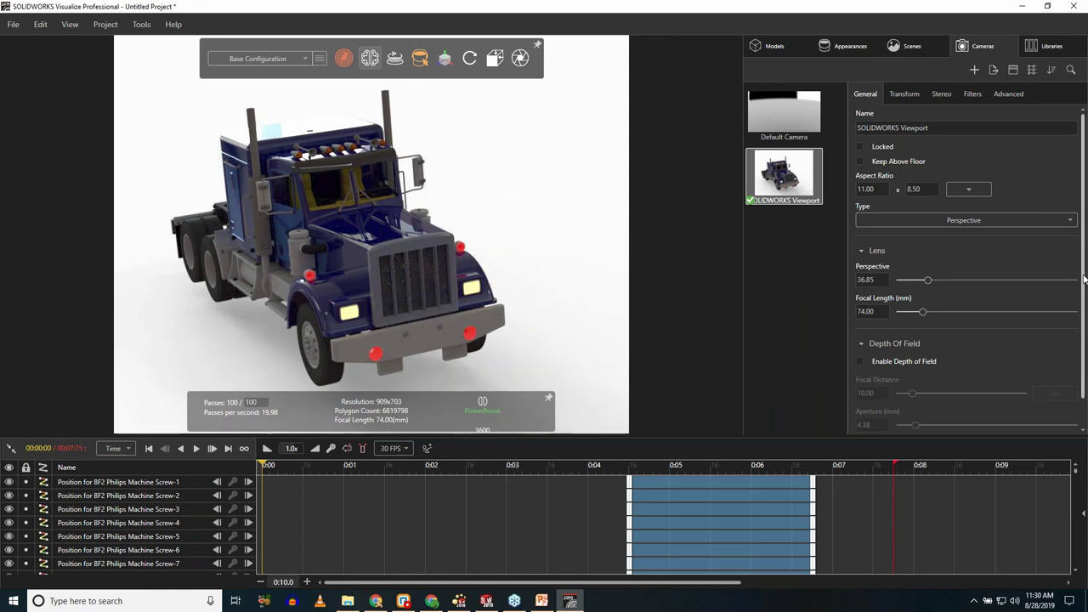
{"action": "scroll", "coordinate": [1084, 282], "scroll_direction": "down", "scroll_amount": 1}
{"action": "scroll", "coordinate": [1084, 282], "scroll_direction": "up", "scroll_amount": 1}
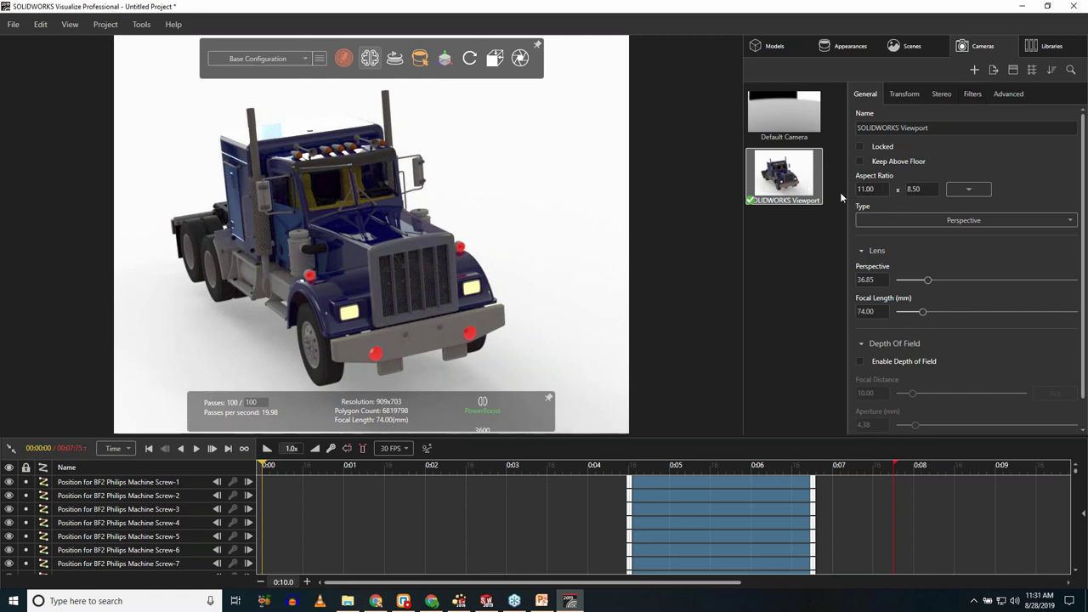
{"action": "left_click", "coordinate": [969, 189]}
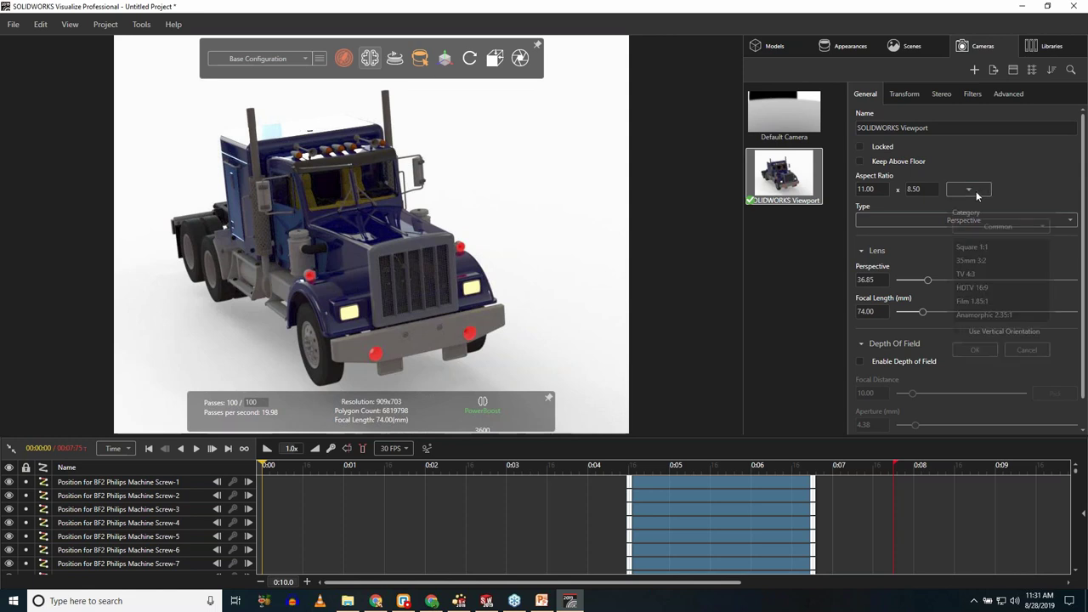
{"action": "left_click", "coordinate": [976, 289]}
{"action": "left_click", "coordinate": [1017, 165]}
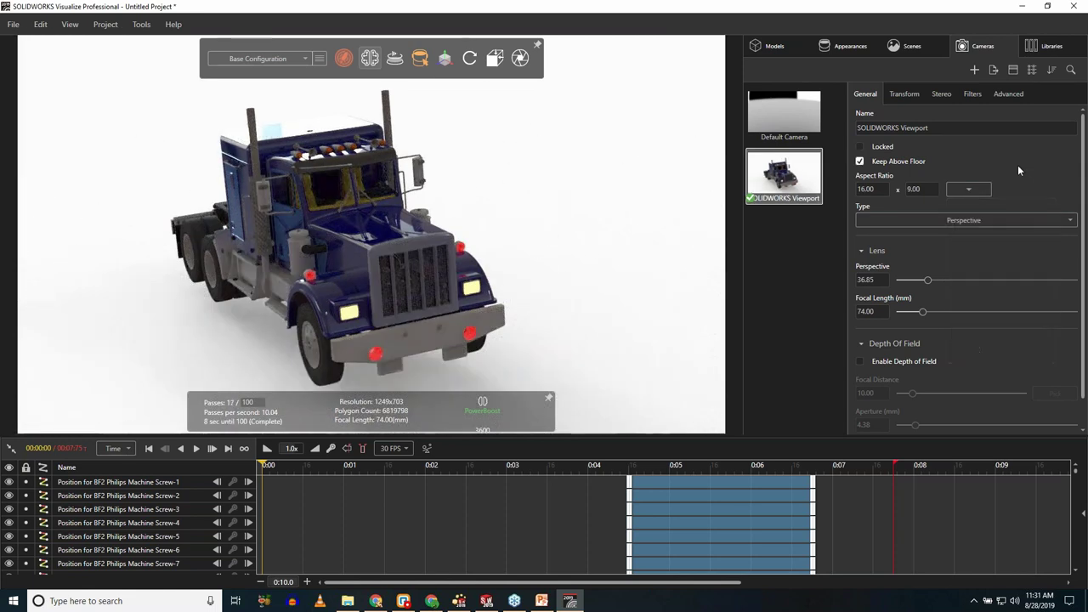
{"action": "left_click", "coordinate": [1003, 222]}
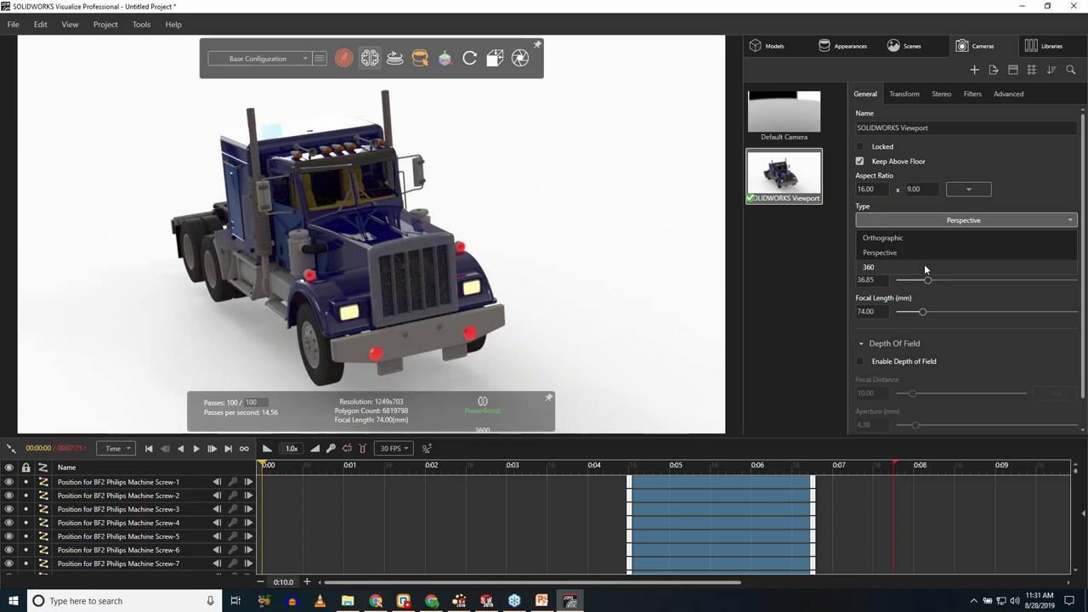
{"action": "left_click", "coordinate": [812, 320]}
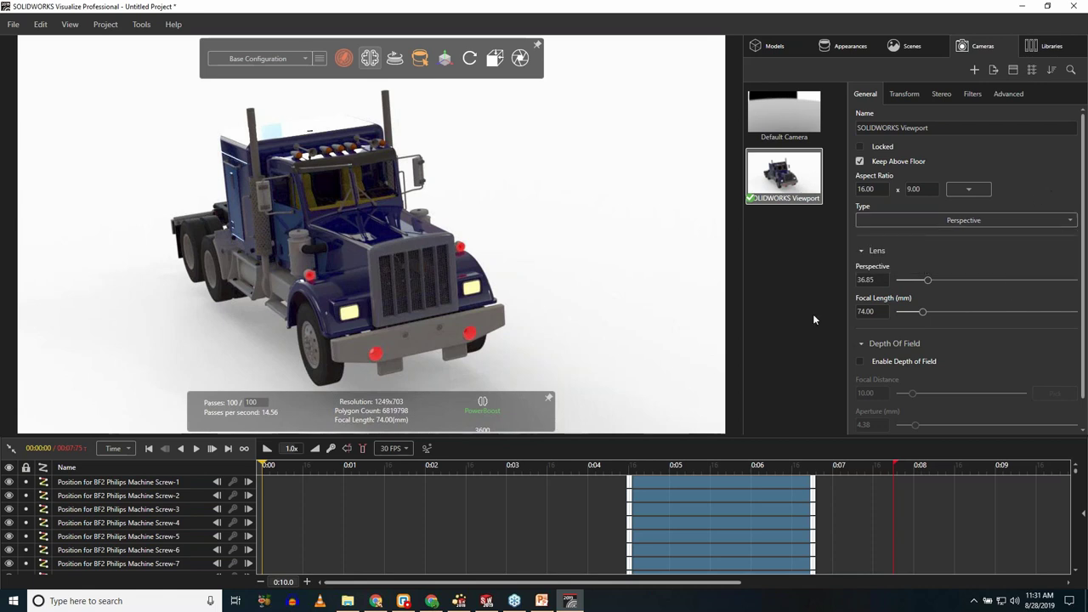
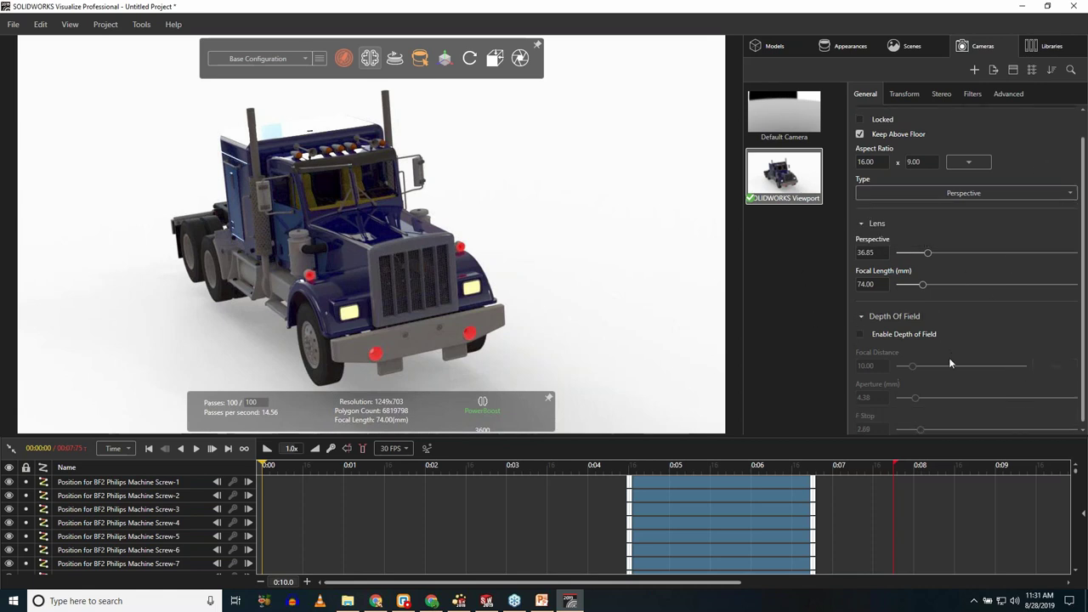
Enable depth of field for the viewport camera and pick the truck's headlight as the focal point.
{"action": "left_click", "coordinate": [860, 330]}
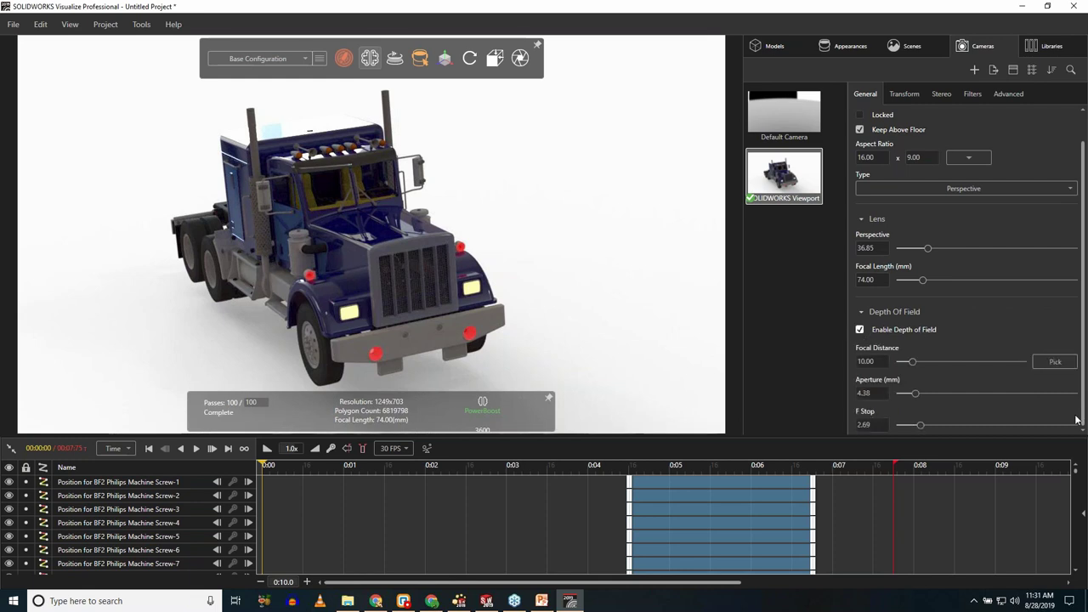
{"action": "left_click", "coordinate": [1056, 361]}
{"action": "left_click", "coordinate": [347, 312]}
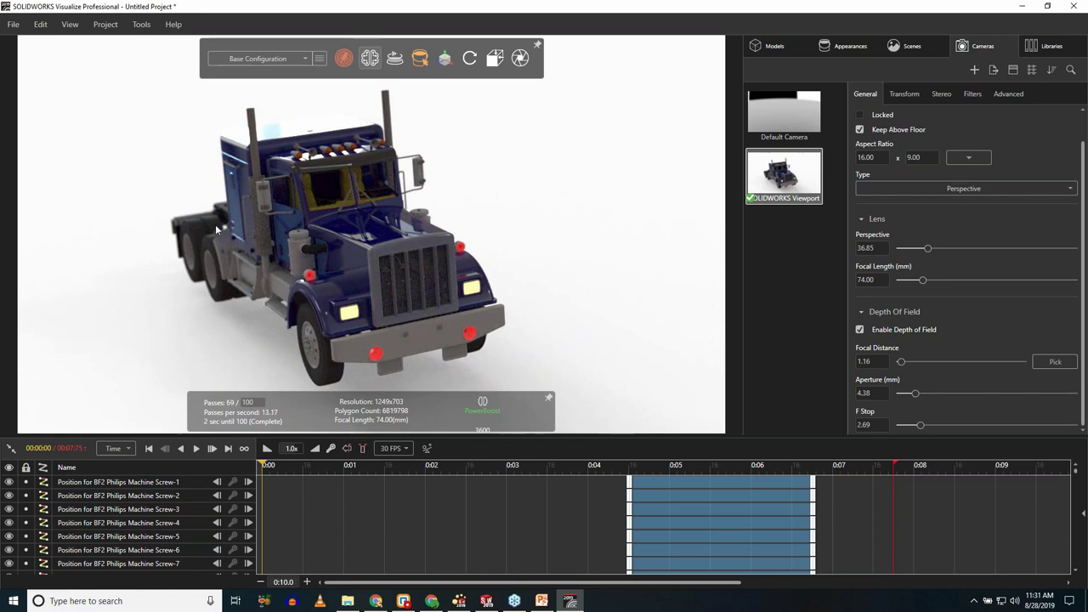
Enable the bloom filter on the viewport camera and frame the truck's glowing headlights more closely.
{"action": "left_click", "coordinate": [971, 94]}
{"action": "scroll", "coordinate": [897, 370], "scroll_direction": "down", "scroll_amount": 5}
{"action": "left_click", "coordinate": [861, 333]}
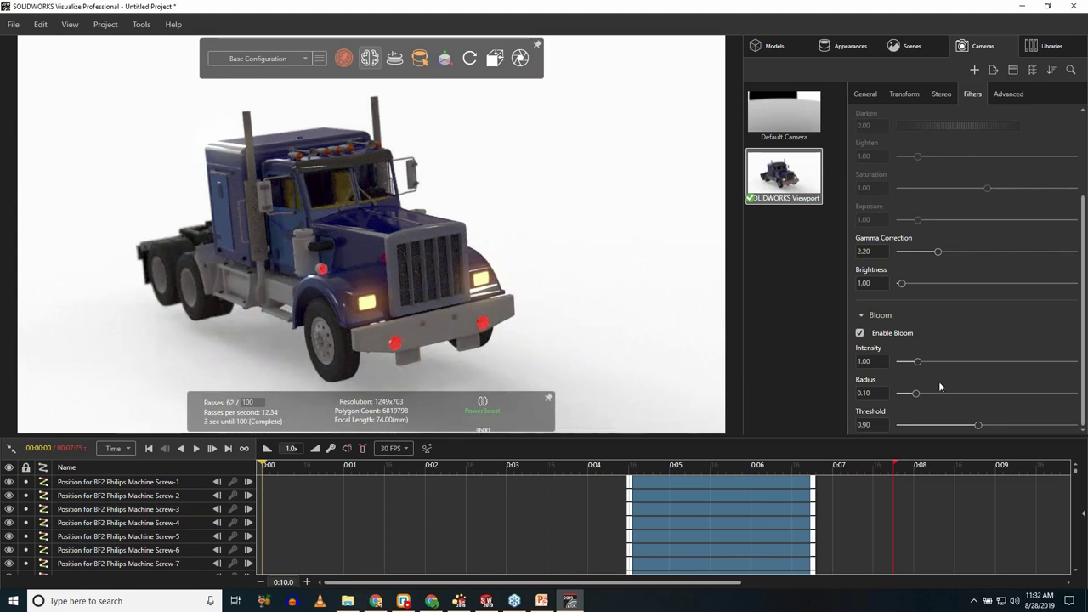
{"action": "left_click", "coordinate": [442, 286]}
{"action": "scroll", "coordinate": [442, 286], "scroll_direction": "up", "scroll_amount": 2}
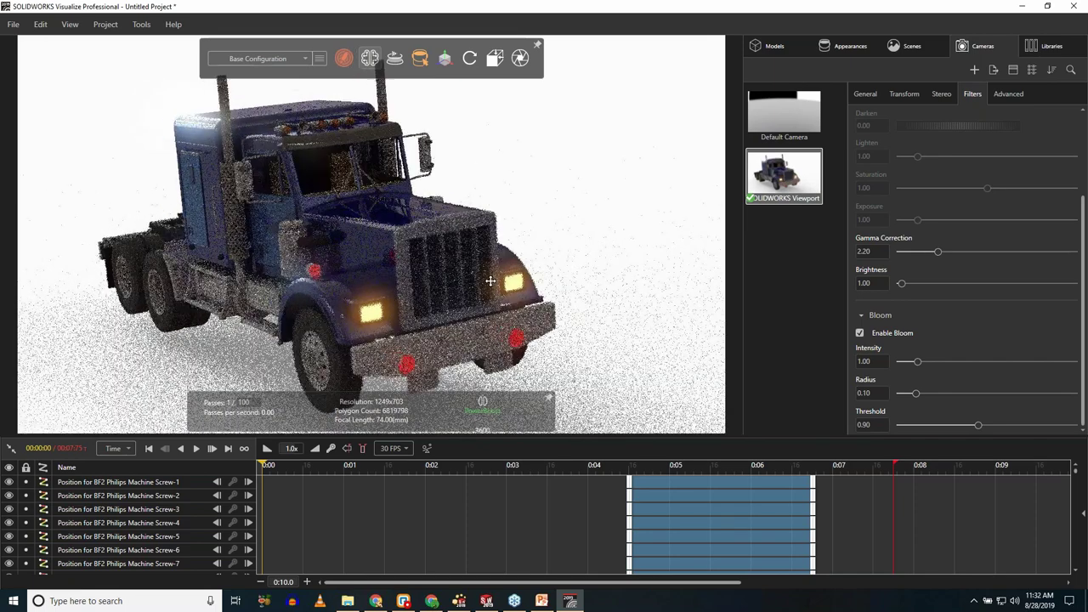
{"action": "left_click_drag", "start_coordinate": [490, 281], "coordinate": [395, 304]}
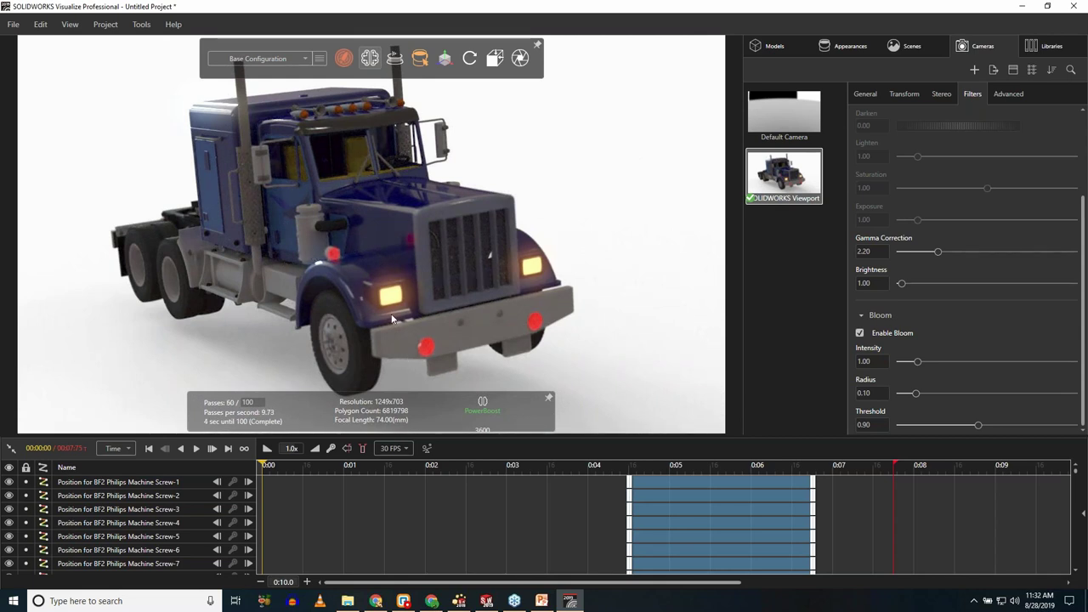
Pick a new depth-of-field focal point on the side of the truck's hood and turn the camera slightly.
{"action": "left_click", "coordinate": [865, 93]}
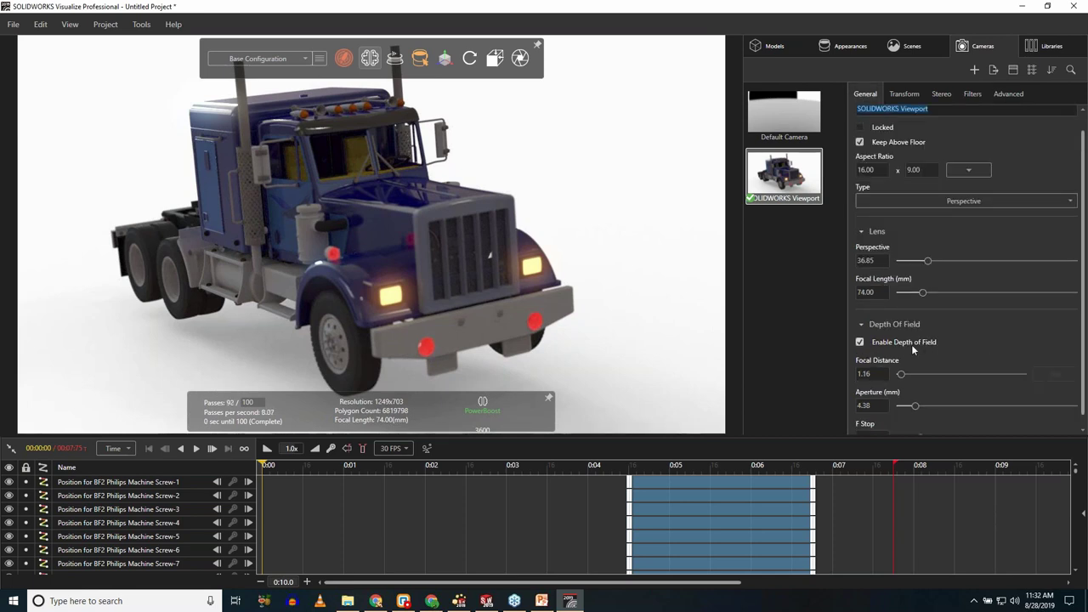
{"action": "left_click", "coordinate": [1055, 375]}
{"action": "left_click", "coordinate": [390, 257]}
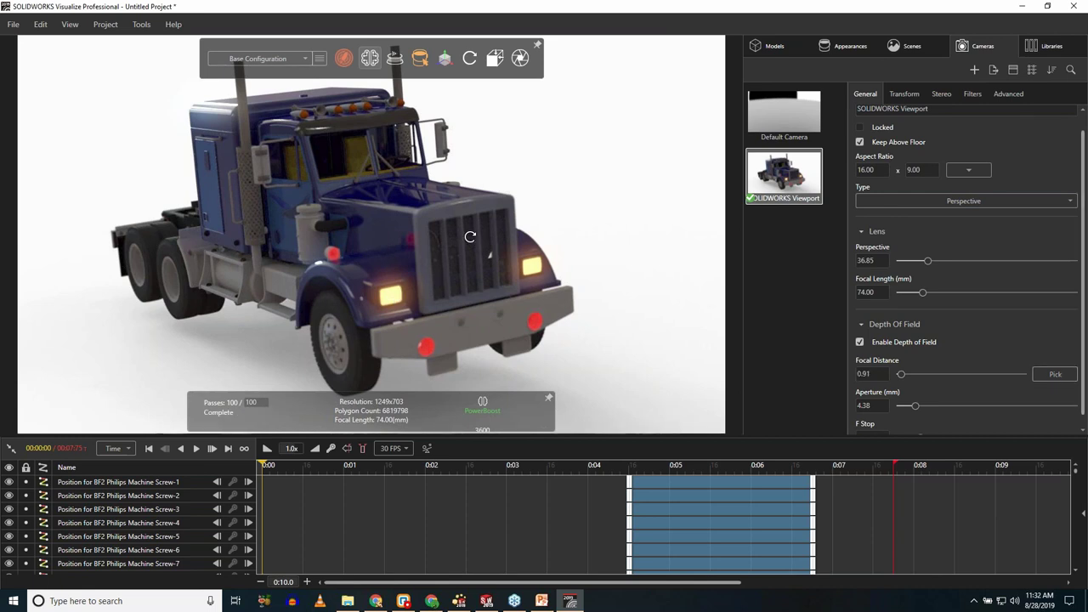
{"action": "left_click_drag", "start_coordinate": [470, 236], "coordinate": [459, 238]}
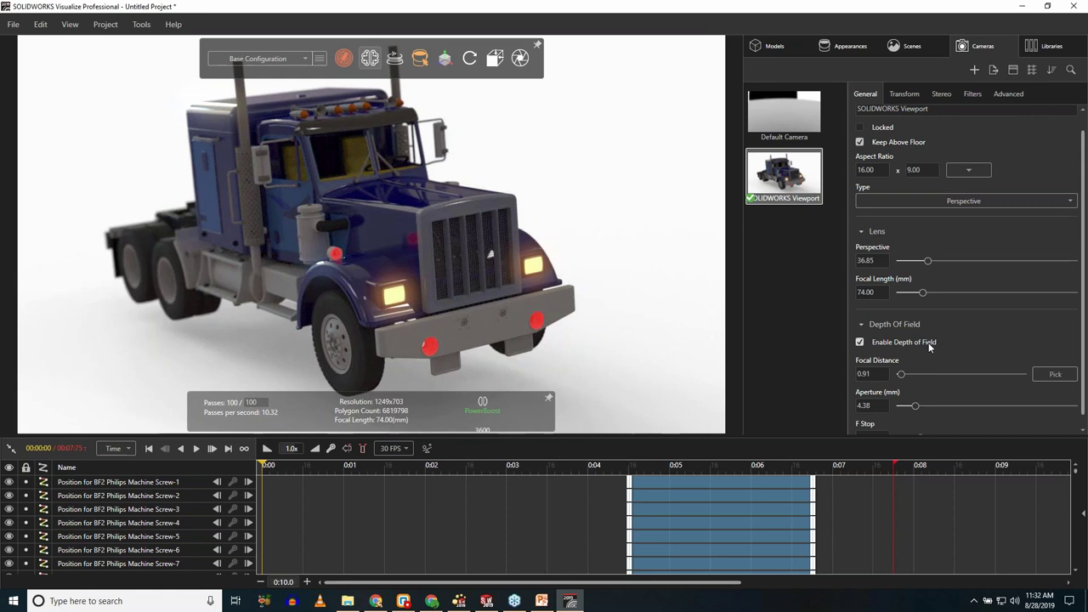
Switch the renderer to Preview and apply the Fall Street environment from the cloud library to the scene.
{"action": "left_click", "coordinate": [1052, 47]}
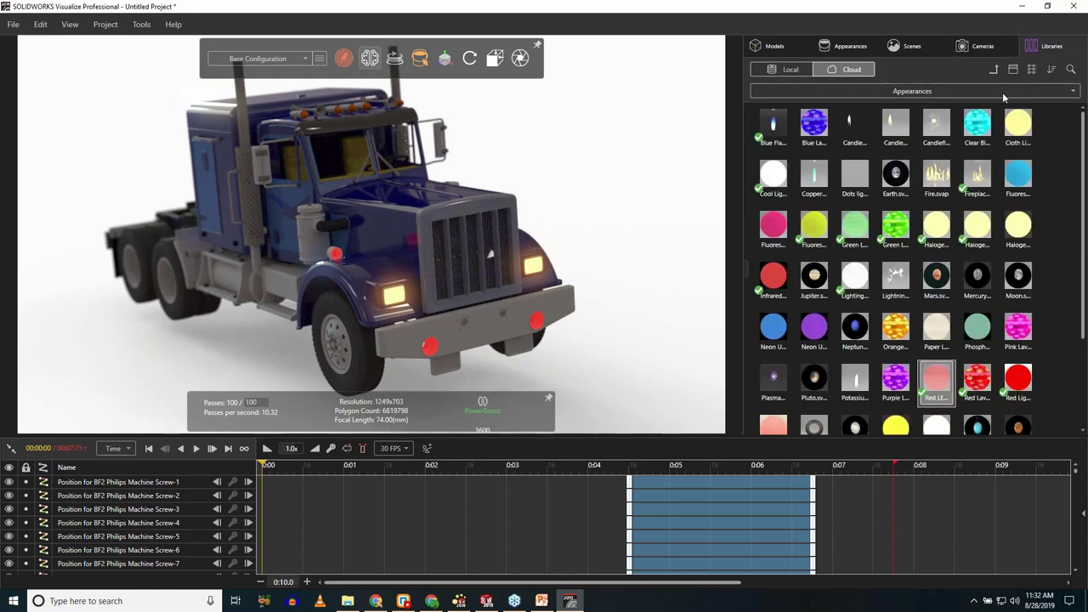
{"action": "left_click", "coordinate": [1002, 91]}
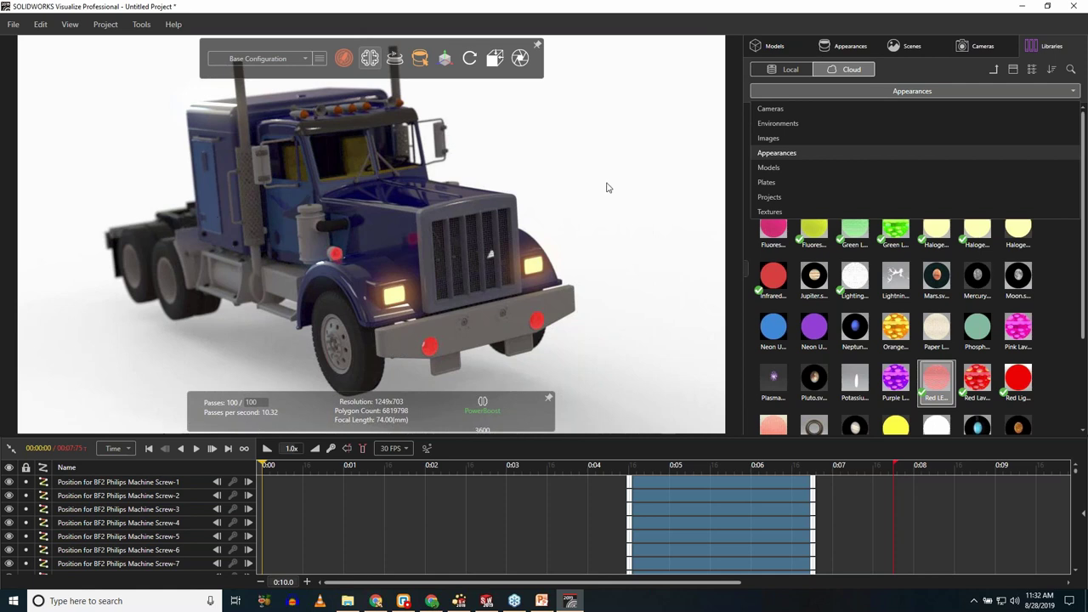
{"action": "left_click", "coordinate": [332, 82]}
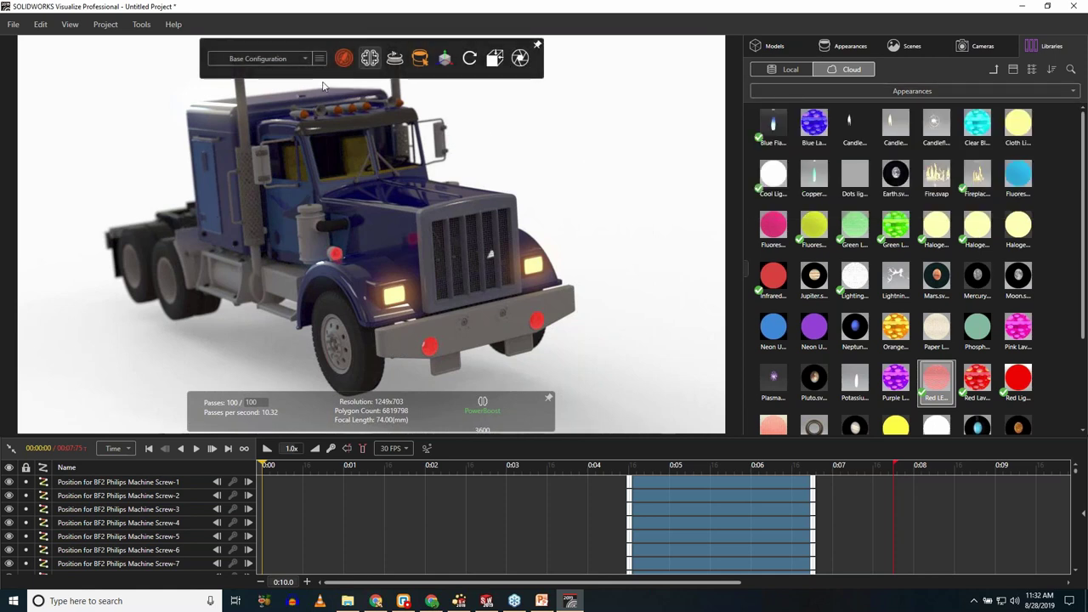
{"action": "left_click", "coordinate": [343, 57]}
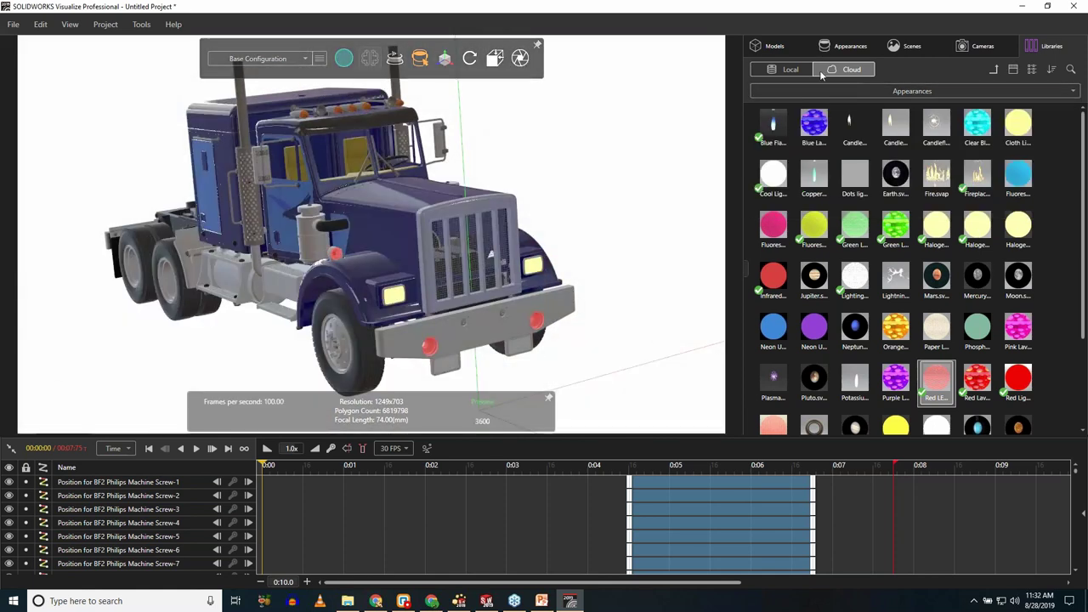
{"action": "left_click", "coordinate": [815, 91]}
{"action": "left_click", "coordinate": [803, 122]}
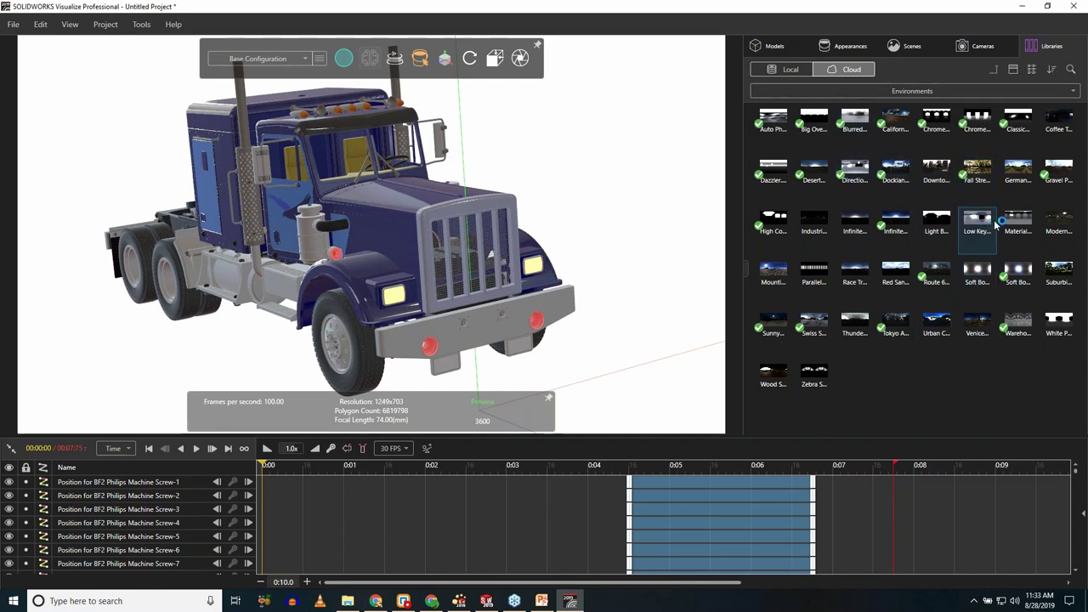
{"action": "left_click_drag", "start_coordinate": [978, 172], "coordinate": [637, 178]}
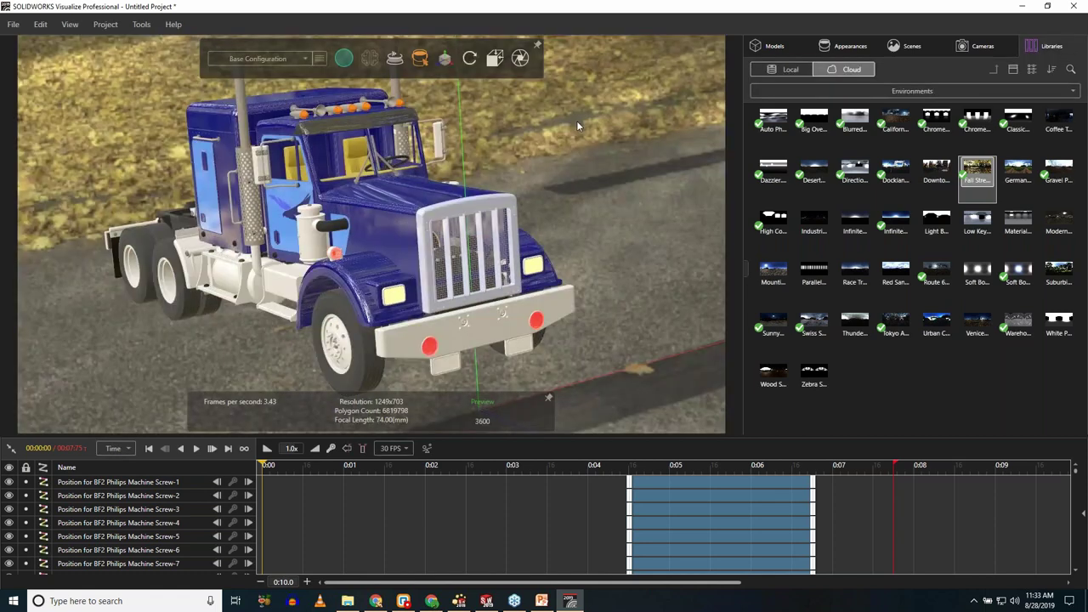
Orbit to the truck's other side and set the Fall Street environment's rotation to 77.4.
{"action": "right_click", "coordinate": [566, 122]}
{"action": "left_click", "coordinate": [498, 187]}
{"action": "left_click_drag", "start_coordinate": [497, 187], "coordinate": [344, 224]}
{"action": "left_click_drag", "start_coordinate": [420, 218], "coordinate": [349, 44]}
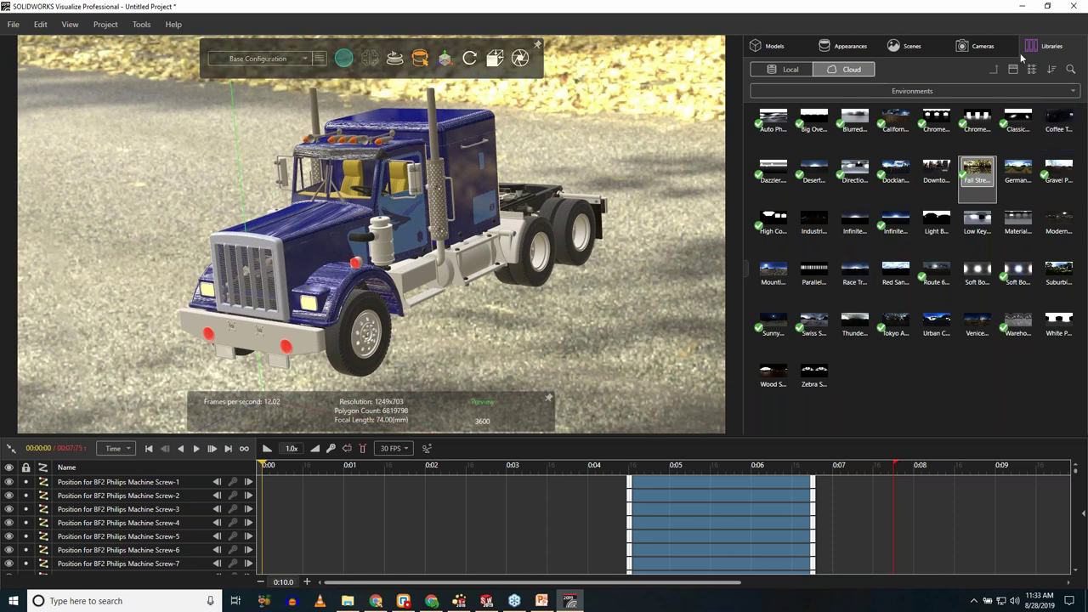
{"action": "left_click", "coordinate": [907, 45]}
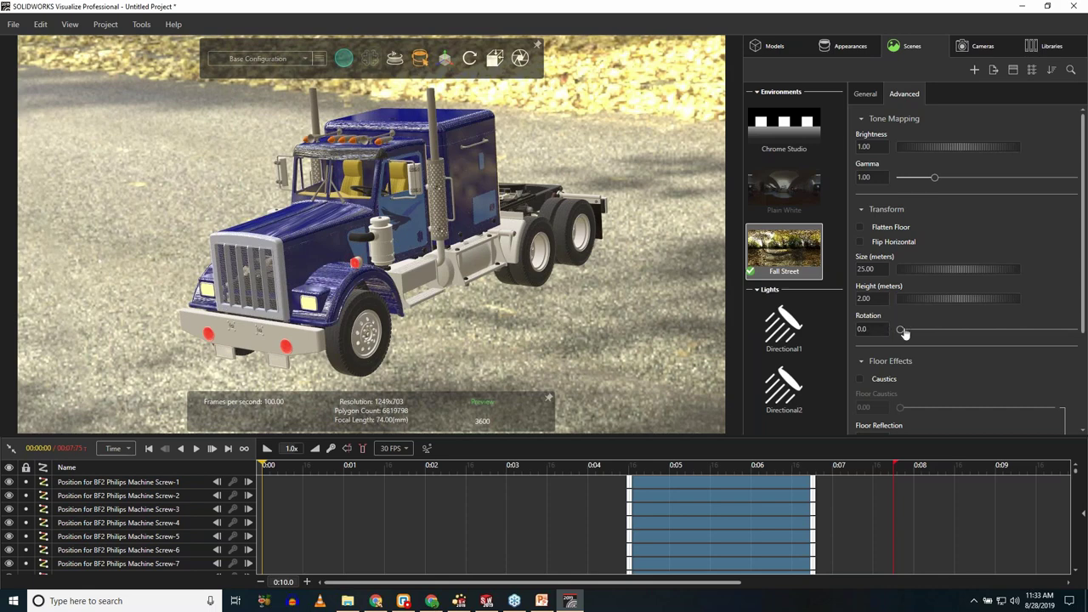
{"action": "left_click_drag", "start_coordinate": [901, 329], "coordinate": [937, 330]}
Set the renderer to PowerBoost and activate the camera's pan tool.
{"action": "left_click", "coordinate": [344, 58]}
{"action": "left_click", "coordinate": [374, 86]}
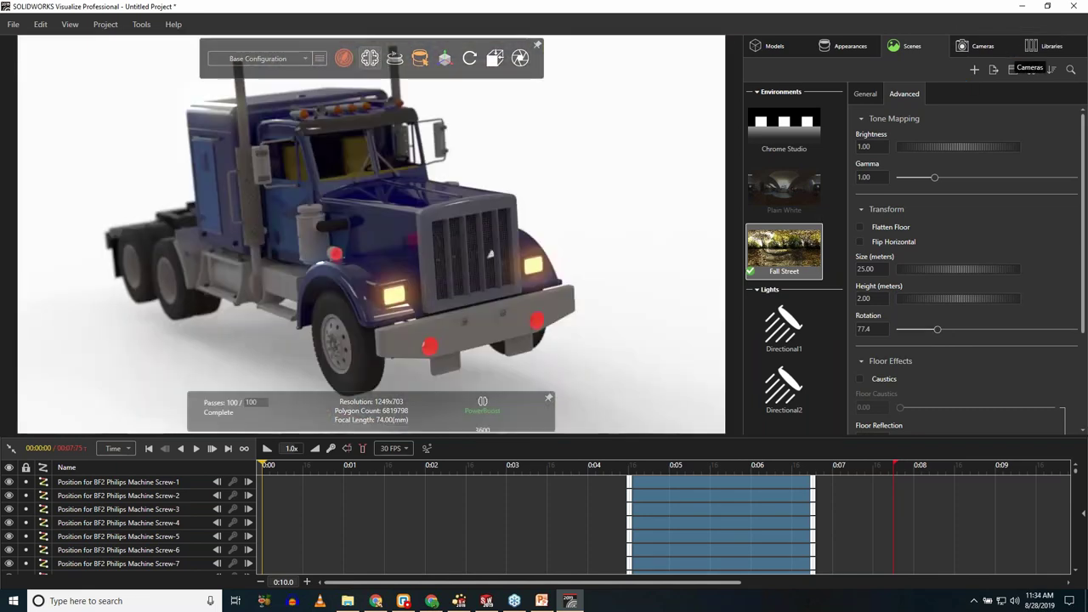
{"action": "left_click", "coordinate": [469, 58]}
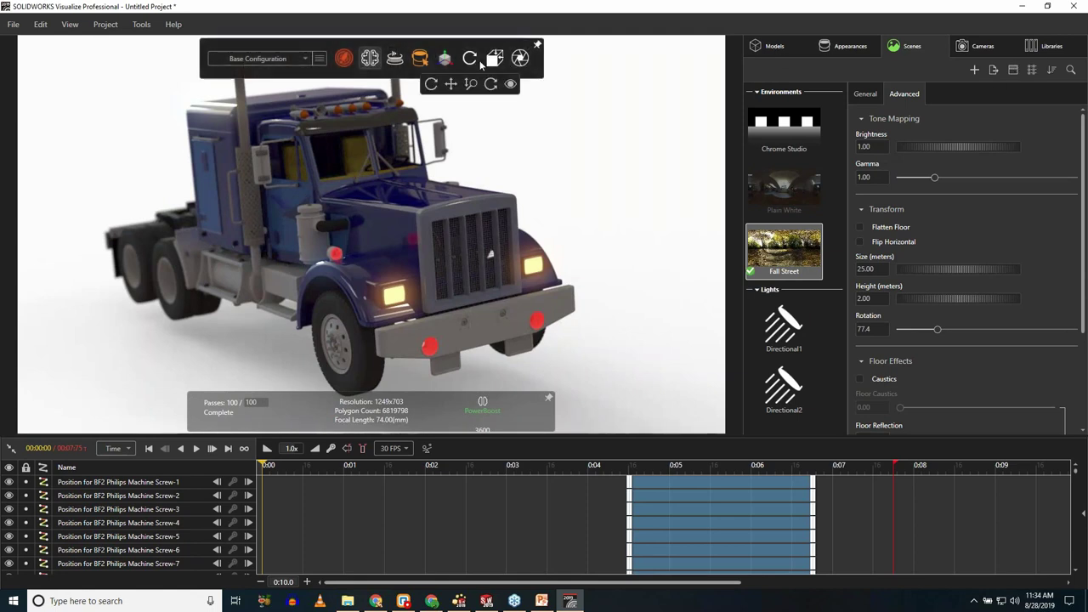
{"action": "left_click", "coordinate": [451, 84]}
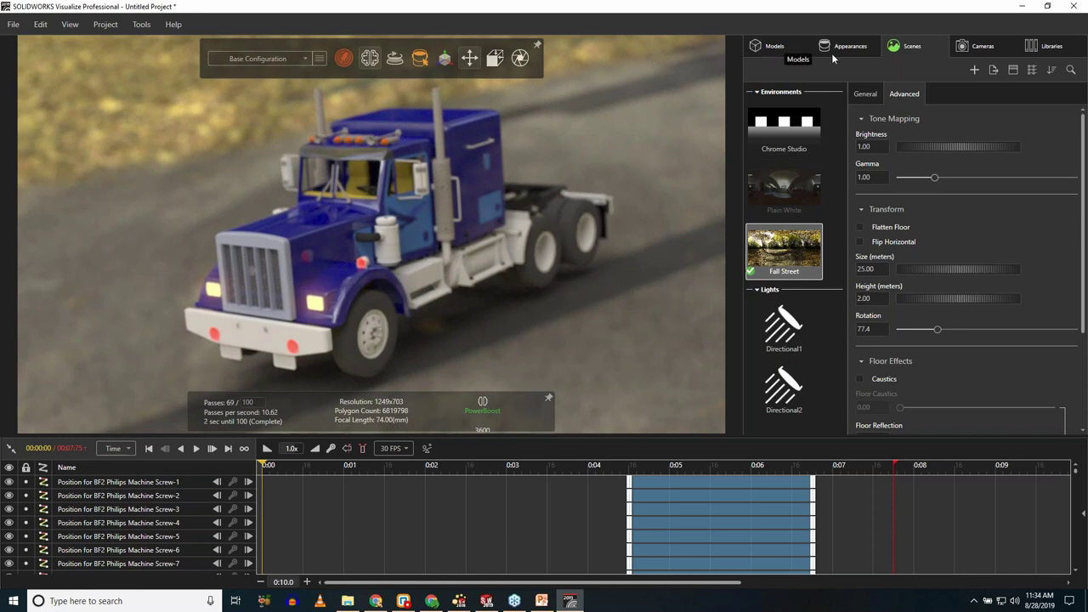
Refocus the viewport camera's depth of field on the front of the truck from the new angle.
{"action": "left_click", "coordinate": [974, 46]}
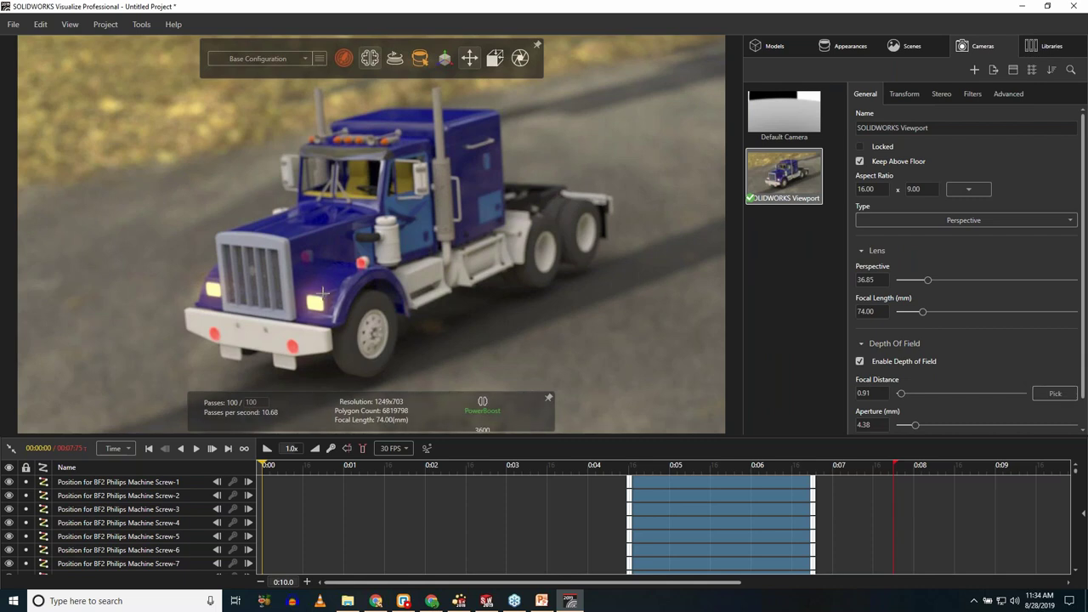
{"action": "left_click", "coordinate": [396, 269]}
{"action": "left_click", "coordinate": [470, 58]}
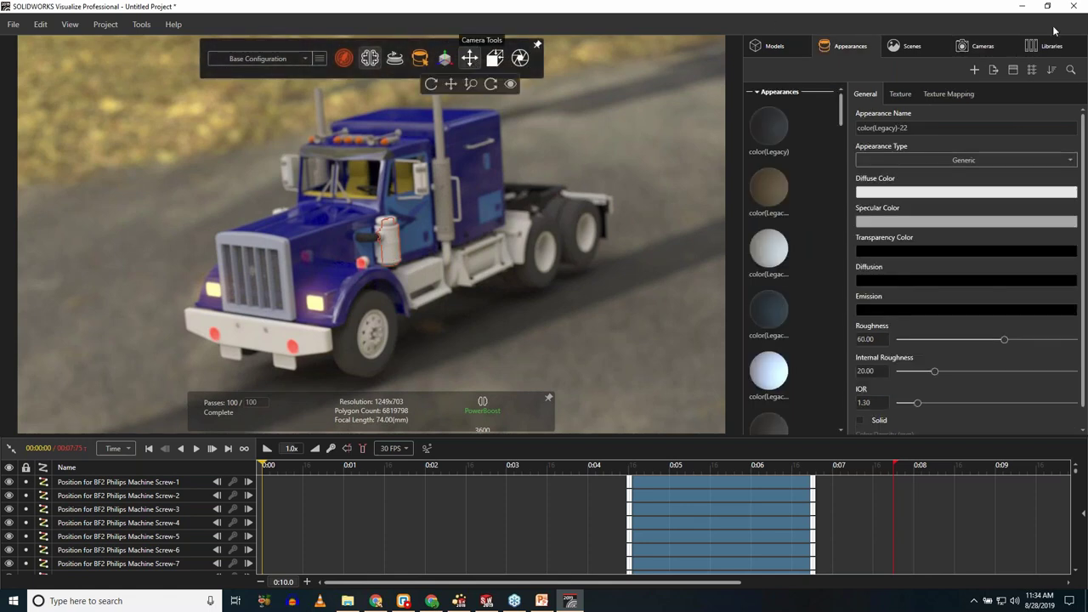
{"action": "left_click", "coordinate": [983, 46]}
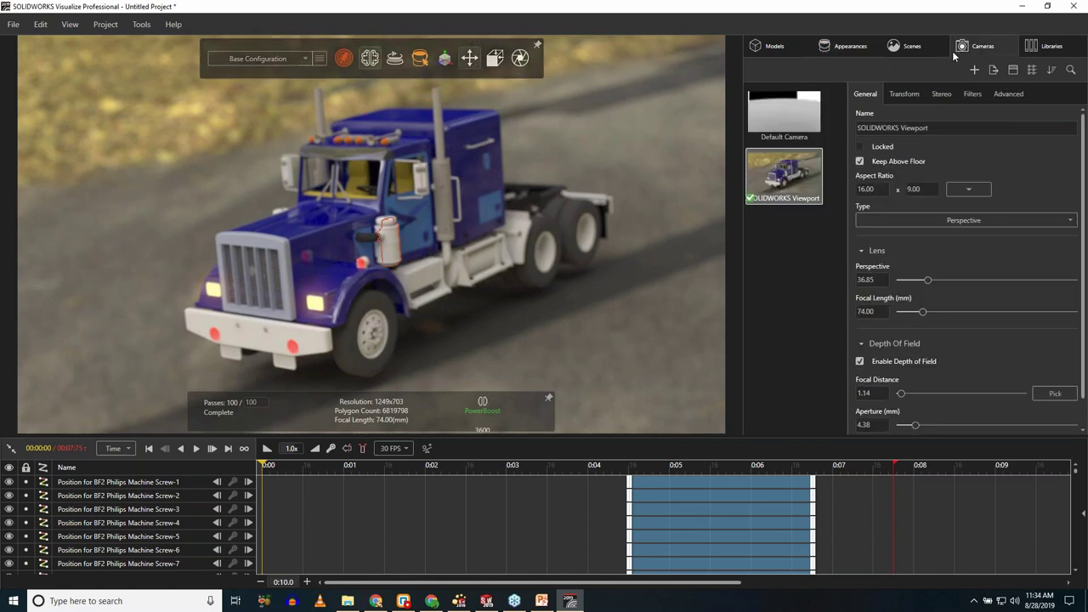
{"action": "mouse_move", "coordinate": [453, 72]}
{"action": "left_click", "coordinate": [495, 128]}
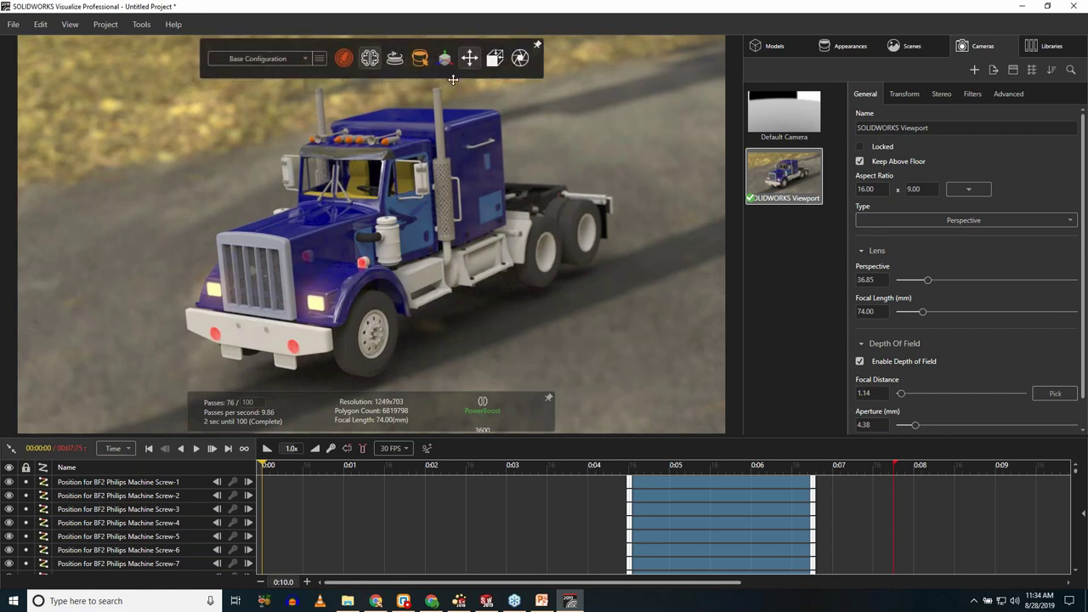
Switch the renderer to Preview, then open the render output settings and check the available image formats.
{"action": "mouse_move", "coordinate": [340, 66]}
{"action": "left_click", "coordinate": [313, 86]}
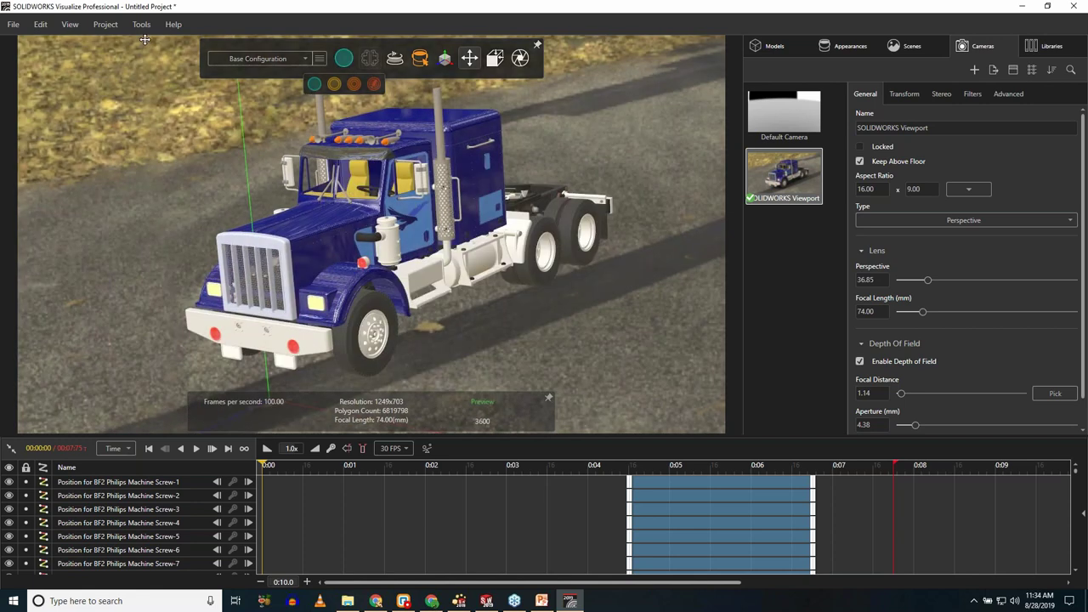
{"action": "left_click", "coordinate": [141, 24]}
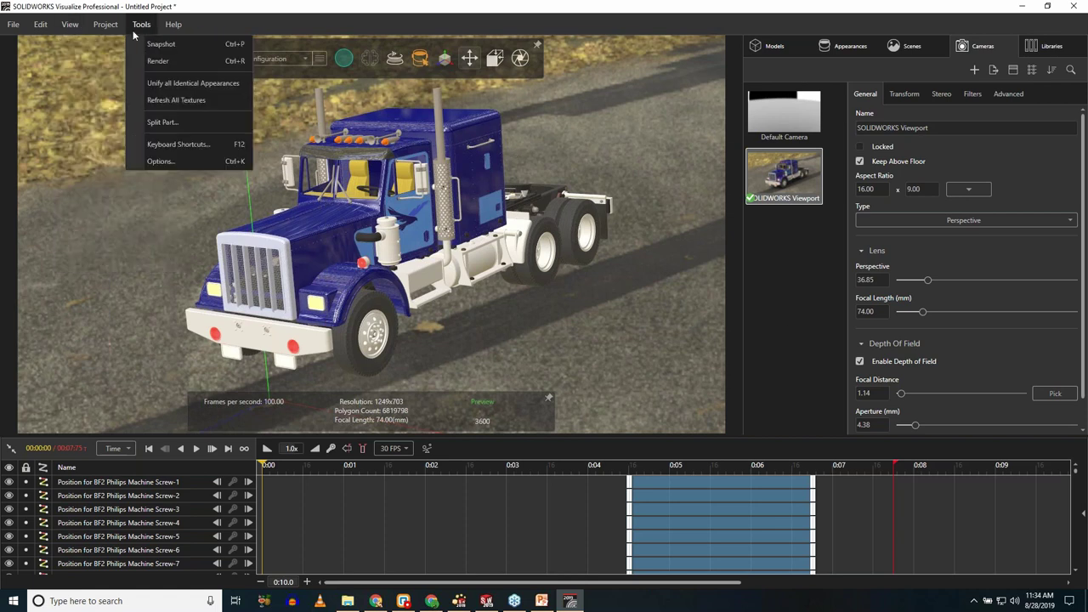
{"action": "left_click", "coordinate": [158, 61]}
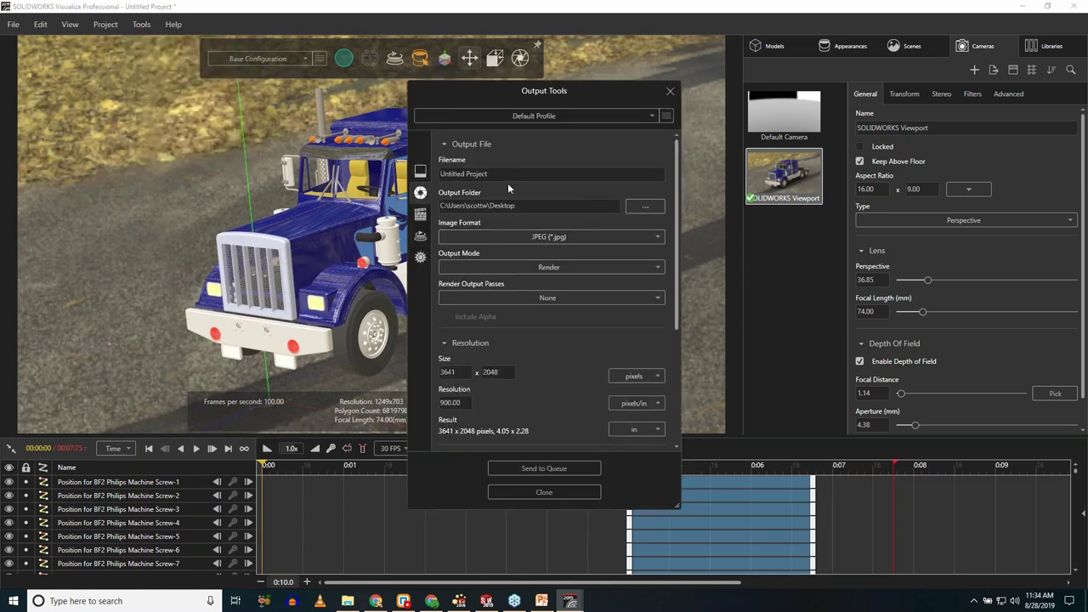
{"action": "left_click", "coordinate": [534, 238]}
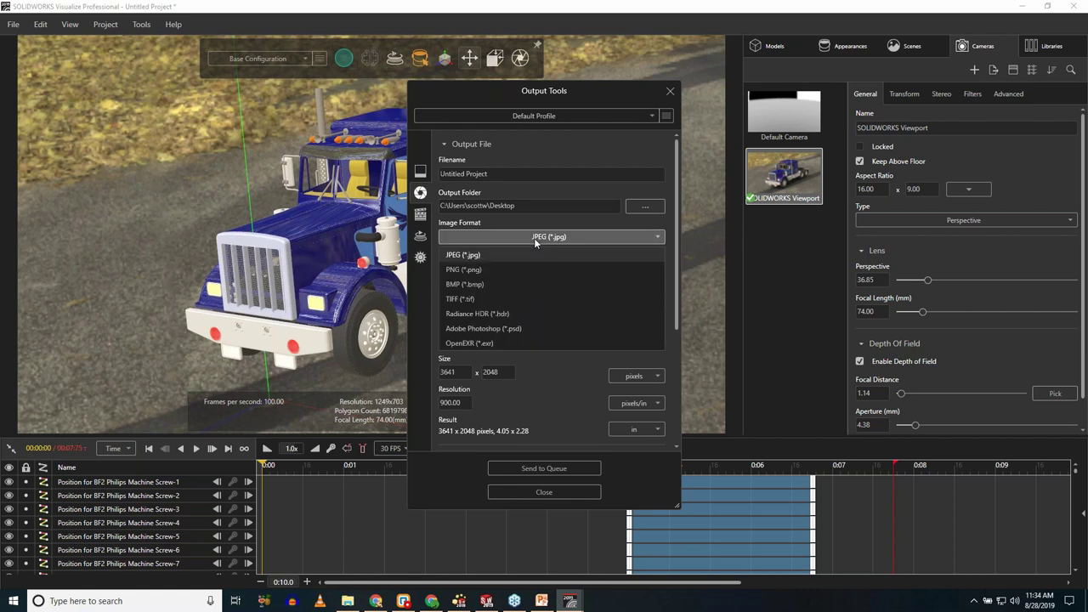
{"action": "left_click", "coordinate": [553, 220]}
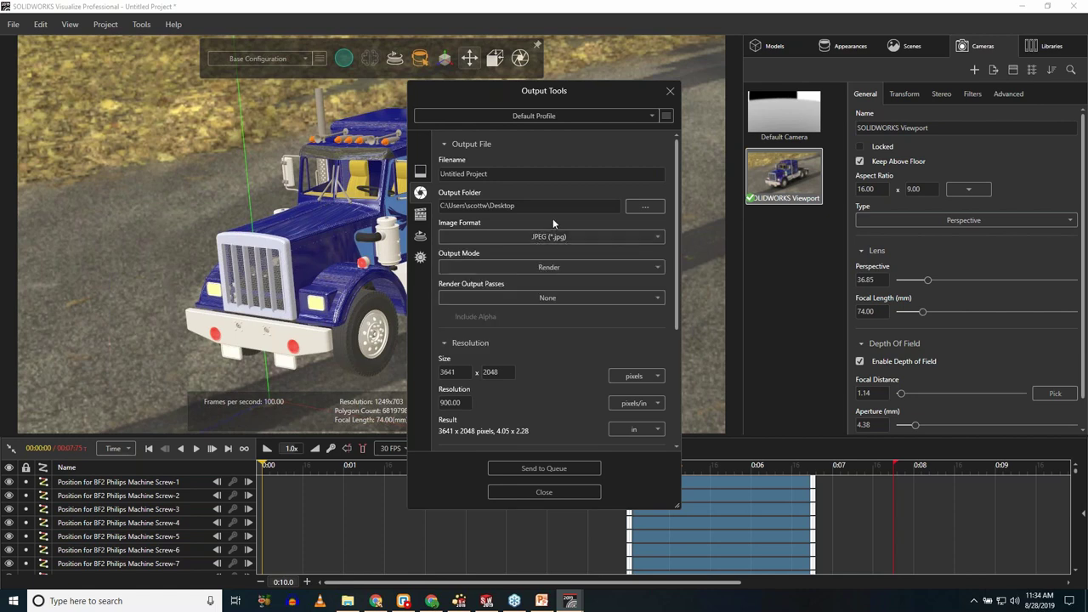
Set the render output mode to Interactive Image and review the other available output modes.
{"action": "left_click", "coordinate": [570, 267]}
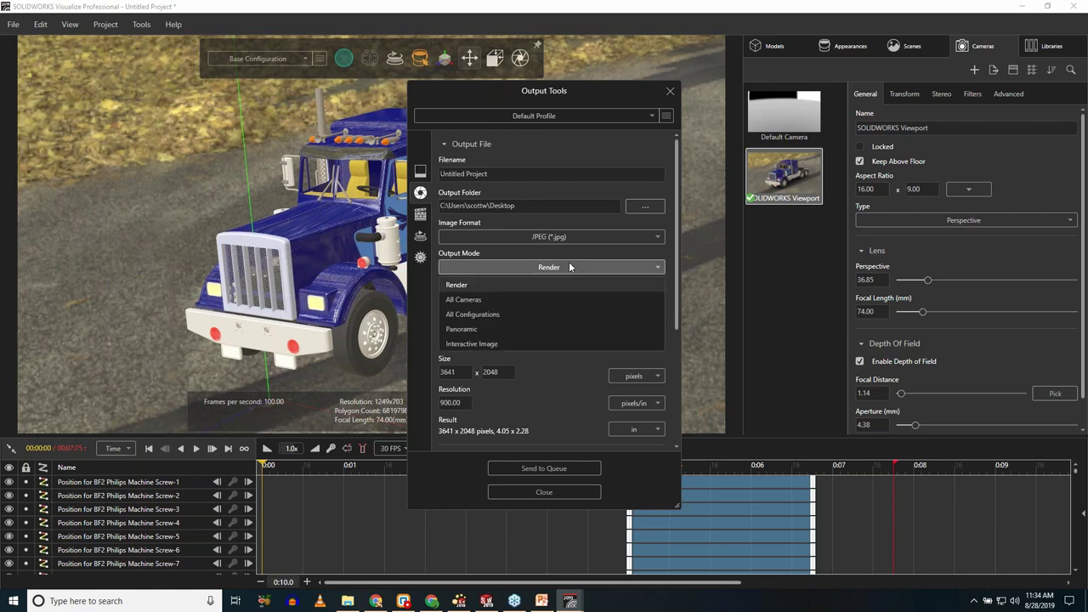
{"action": "left_click", "coordinate": [488, 344]}
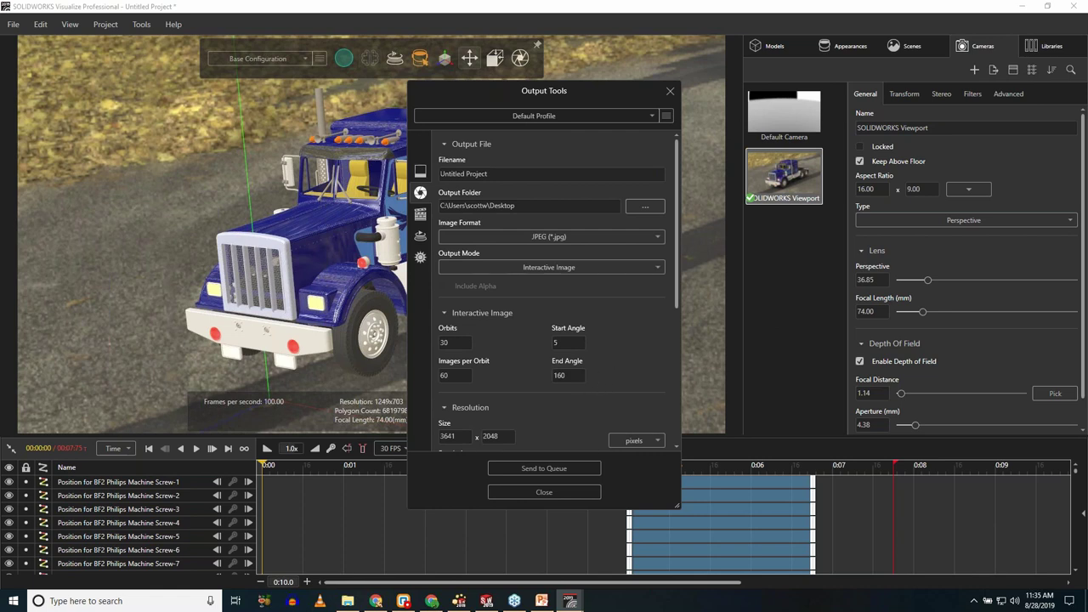
{"action": "left_click", "coordinate": [588, 267]}
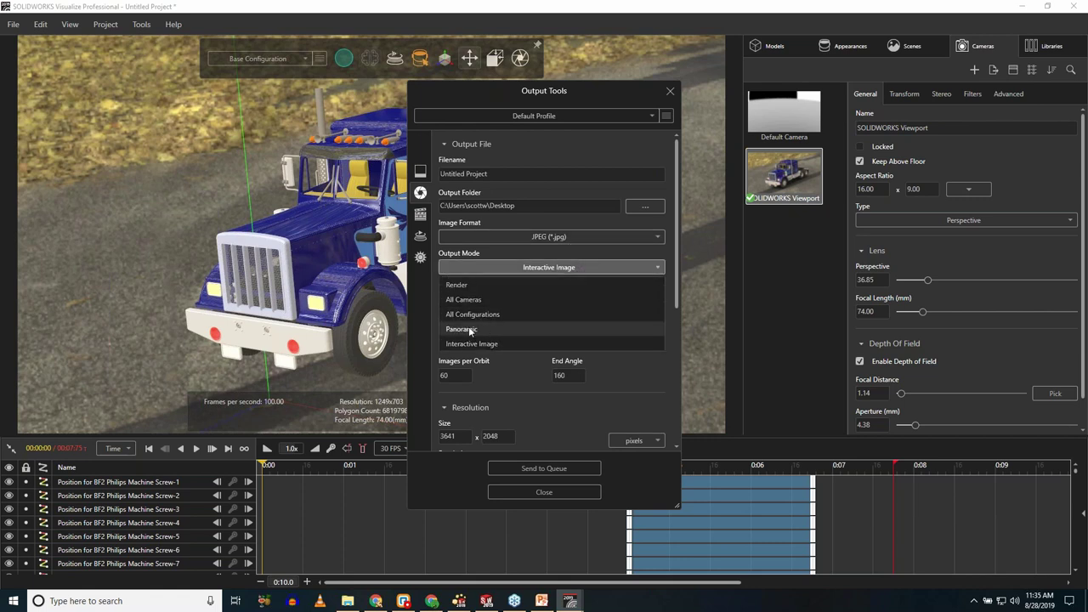
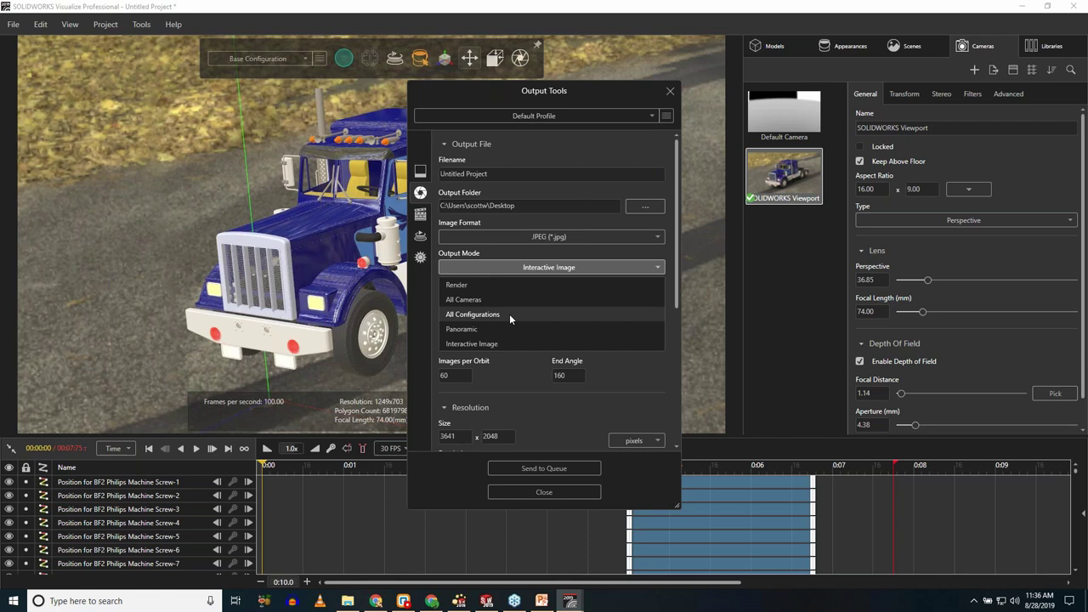
Review the animation and turntable output settings, including movie format and angle range, and leave the output tools.
{"action": "left_click", "coordinate": [420, 220]}
{"action": "left_click", "coordinate": [420, 216]}
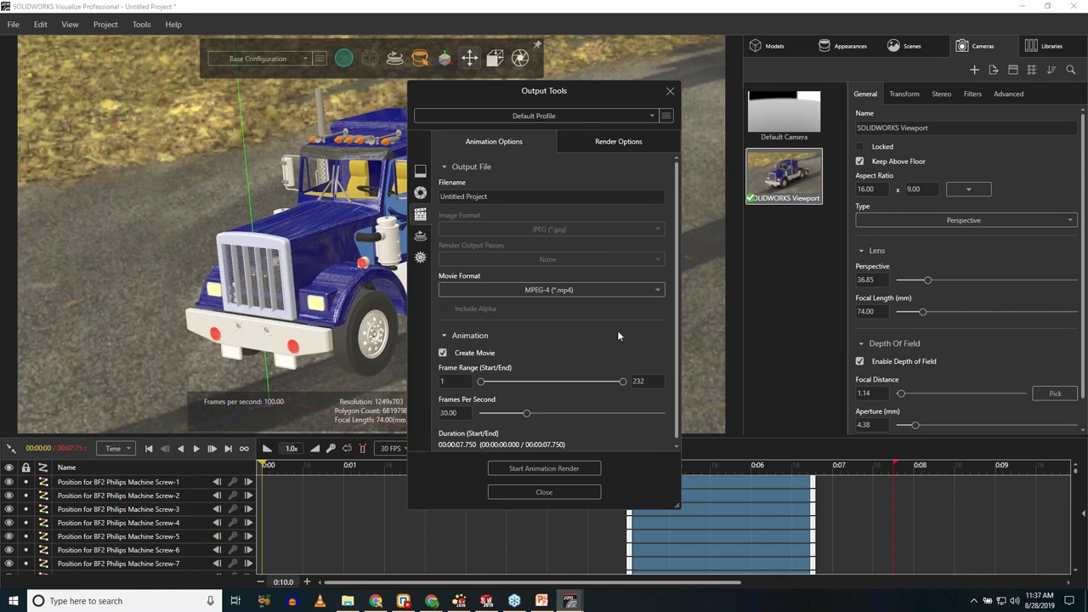
{"action": "left_click", "coordinate": [420, 235]}
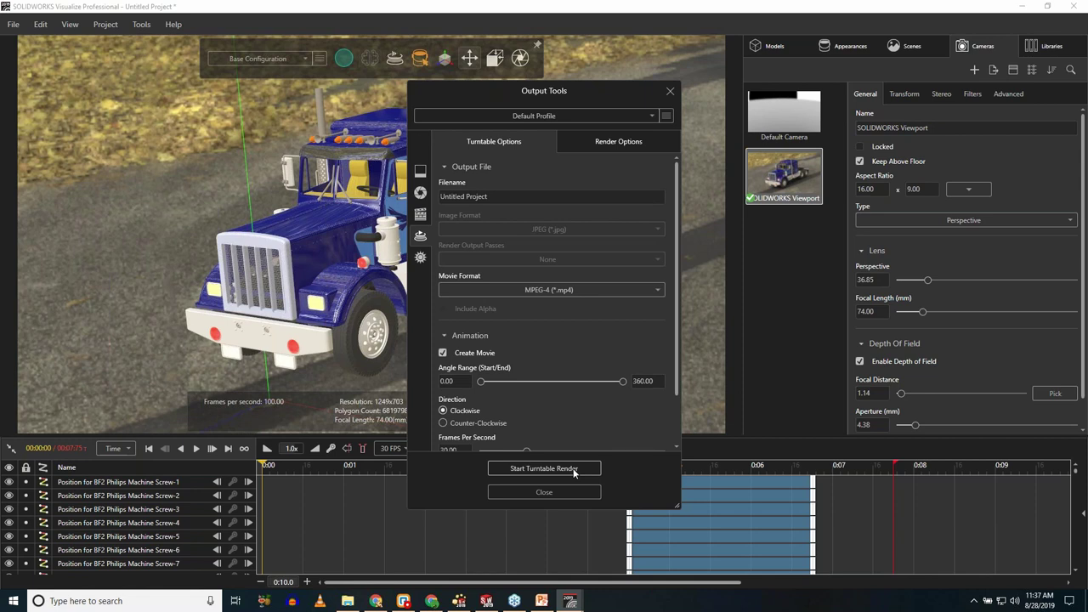
{"action": "left_click", "coordinate": [544, 468]}
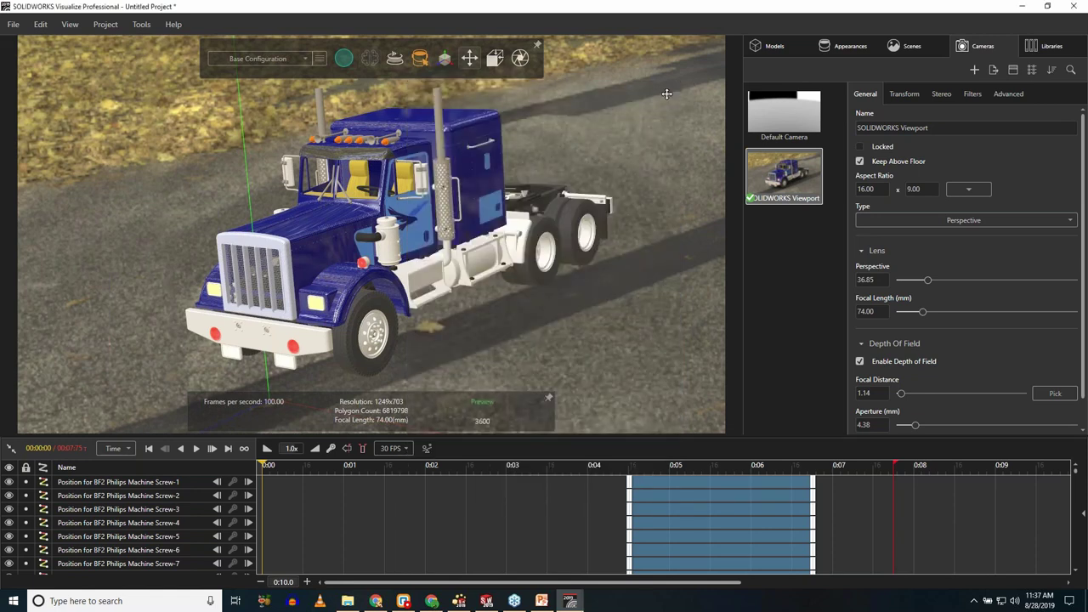
Switch to SOLIDWORKS Composer with Start-King_Instructions.smg and enlarge the views list so all six animation views fit.
{"action": "left_click", "coordinate": [1026, 8]}
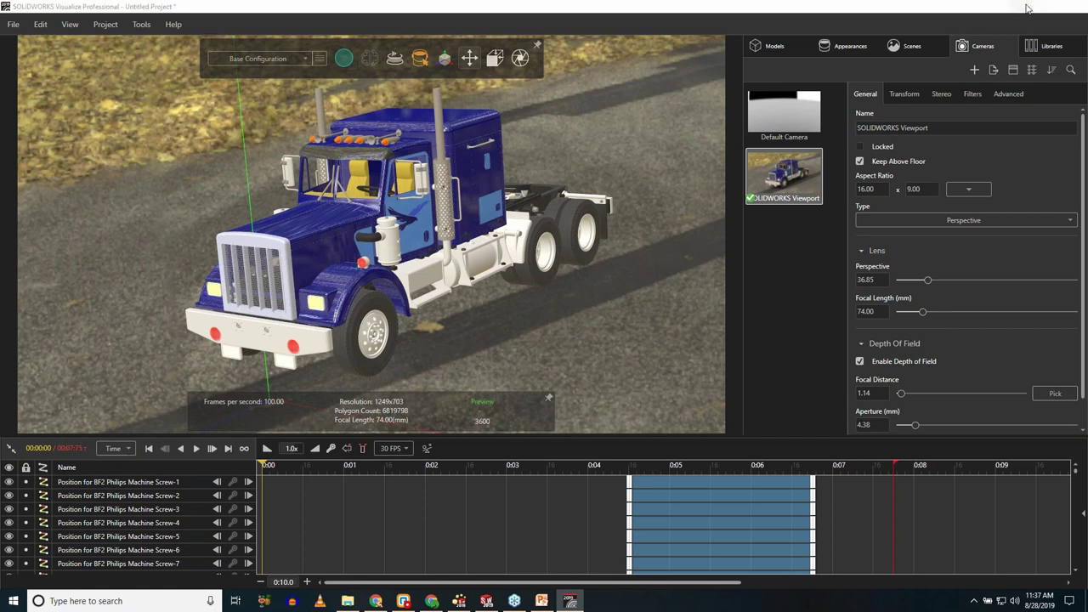
{"action": "left_click", "coordinate": [456, 601]}
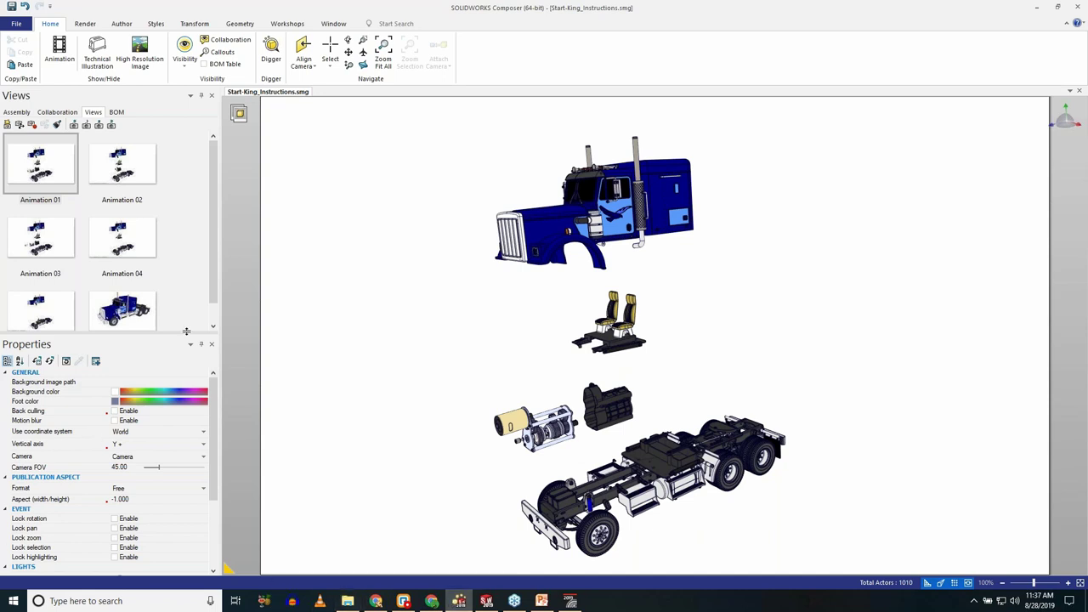
{"action": "left_click_drag", "start_coordinate": [167, 338], "coordinate": [160, 410]}
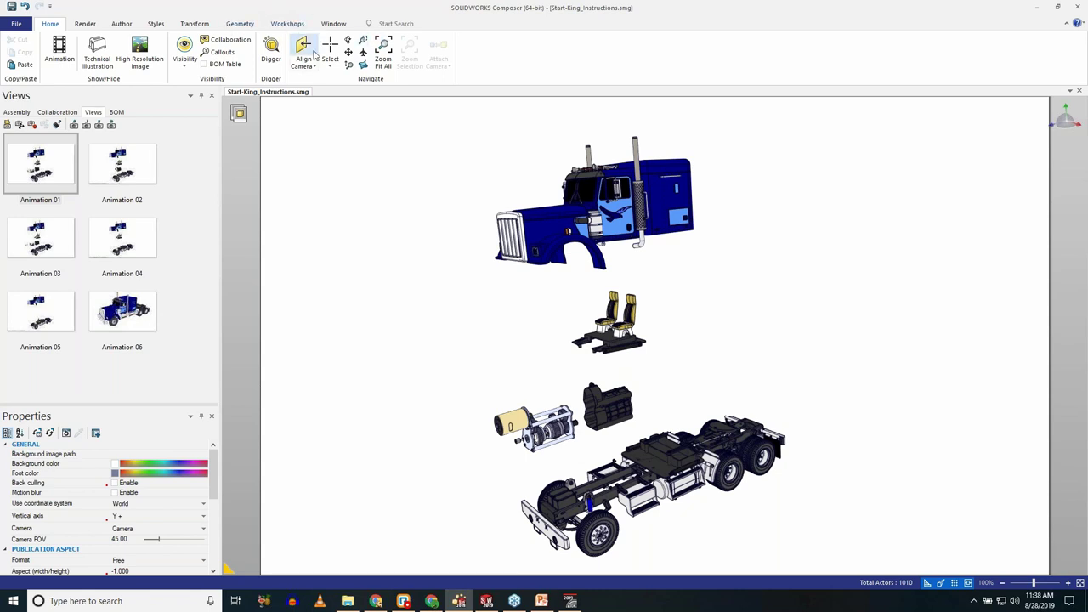
Find the King Hauler Cab in the assembly tree and isolate it so only the cab's parts are displayed.
{"action": "left_click", "coordinate": [17, 112]}
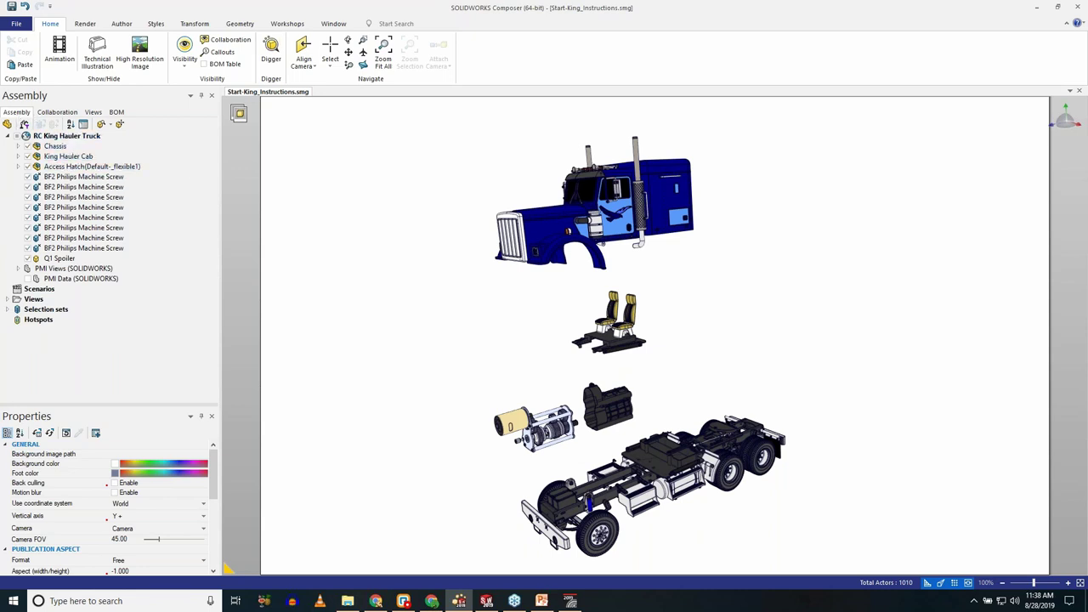
{"action": "left_click", "coordinate": [19, 158]}
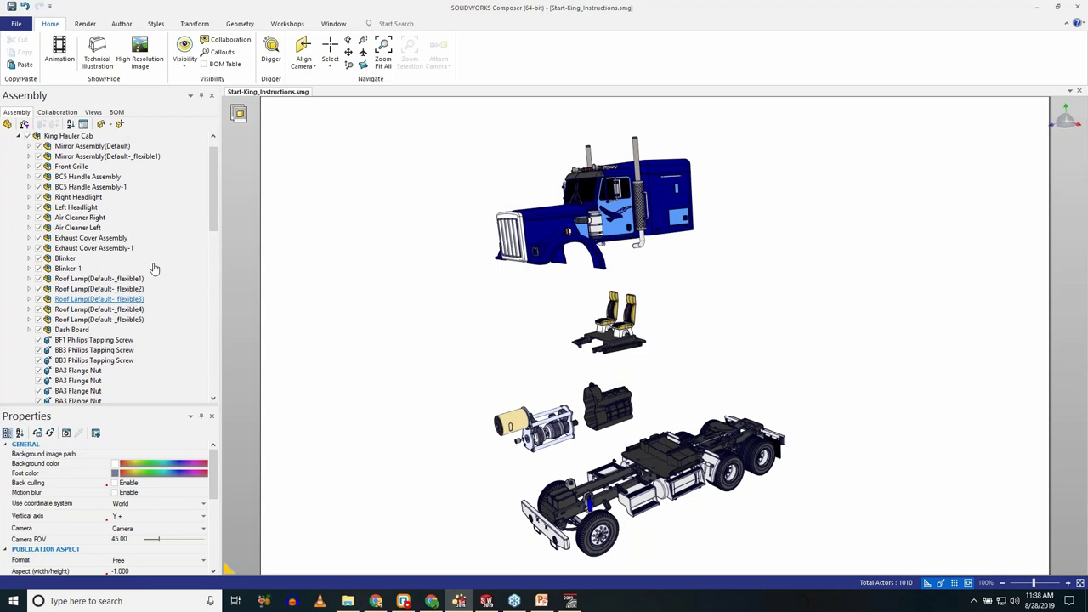
{"action": "left_click", "coordinate": [76, 138]}
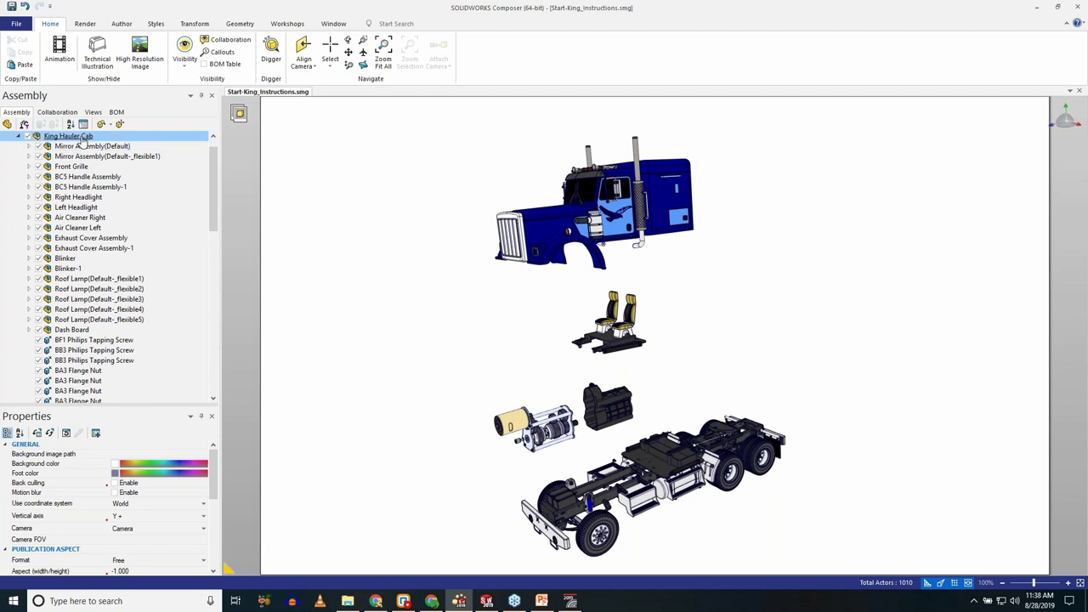
{"action": "right_click", "coordinate": [341, 197]}
{"action": "left_click", "coordinate": [347, 182]}
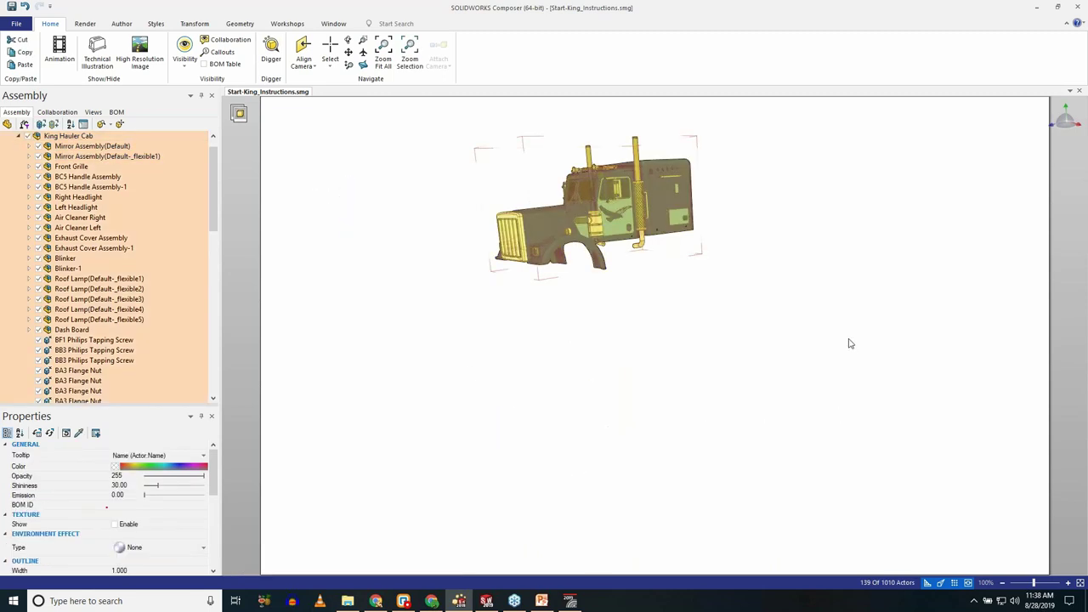
{"action": "left_click", "coordinate": [906, 354]}
{"action": "mouse_move", "coordinate": [906, 355]}
{"action": "left_mouse_down"}
{"action": "mouse_move", "coordinate": [918, 396]}
{"action": "mouse_move", "coordinate": [989, 374]}
{"action": "mouse_move", "coordinate": [803, 327]}
{"action": "mouse_move", "coordinate": [780, 292]}
{"action": "mouse_move", "coordinate": [870, 330]}
{"action": "mouse_move", "coordinate": [910, 370]}
{"action": "left_mouse_up"}
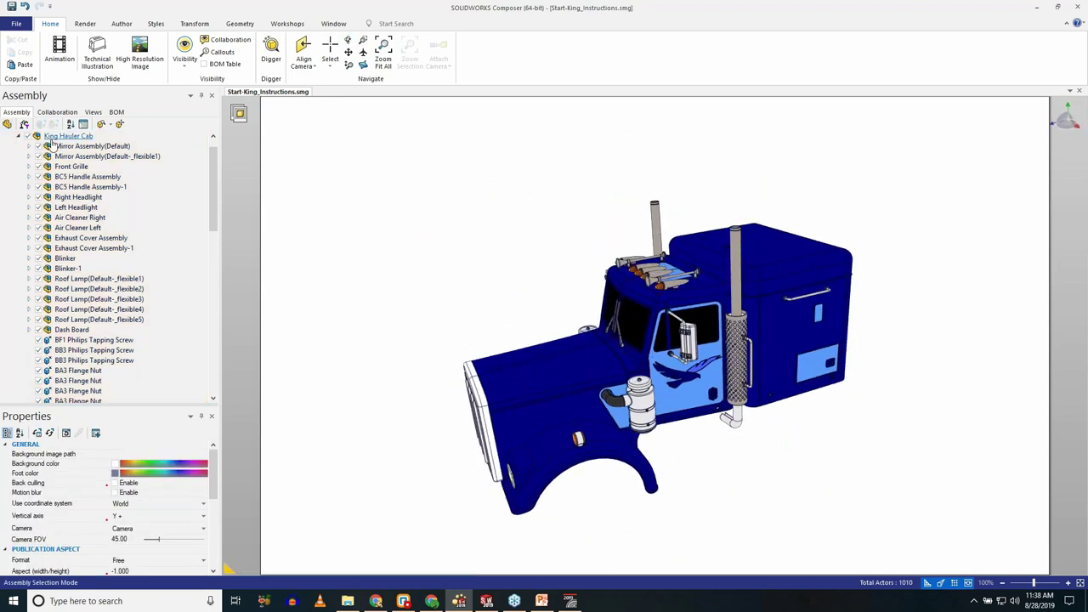
Make the cab's Body semi-transparent by lowering its opacity so the interior parts can be seen.
{"action": "left_click", "coordinate": [99, 116]}
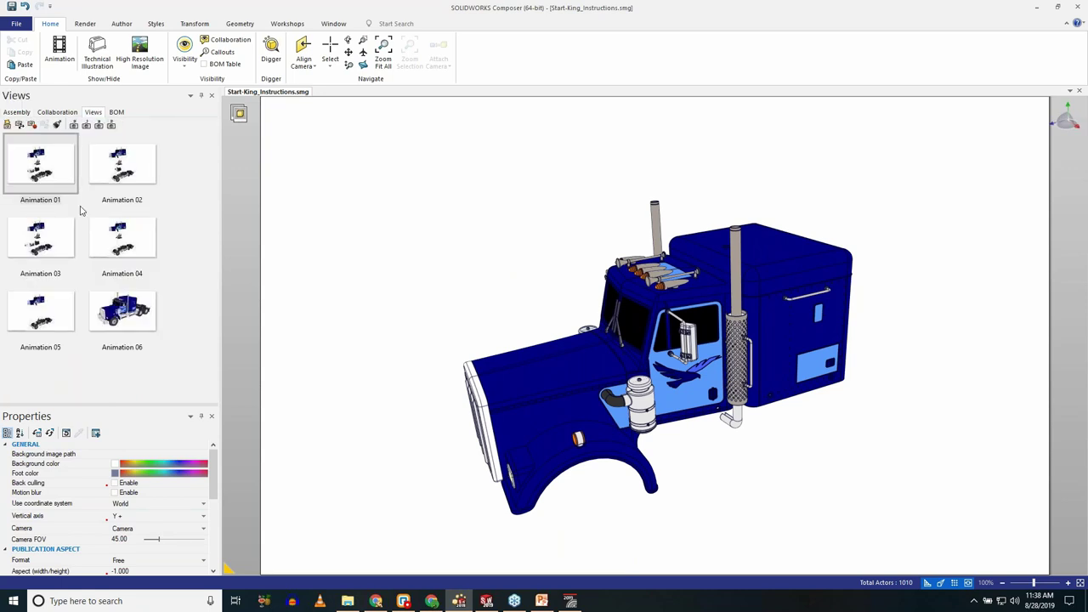
{"action": "left_click_drag", "start_coordinate": [830, 245], "coordinate": [875, 400]}
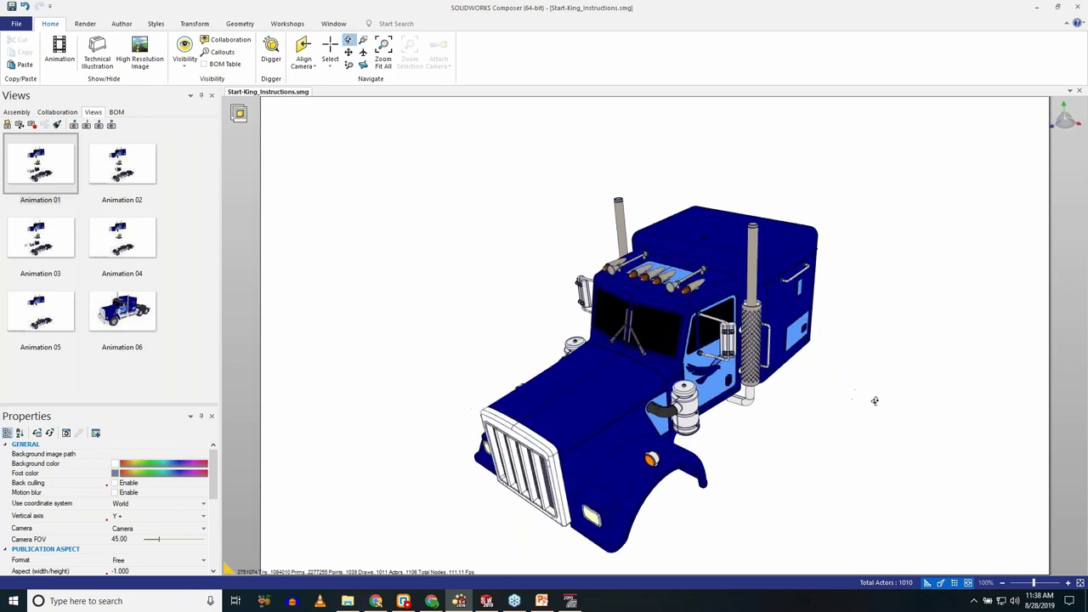
{"action": "left_click", "coordinate": [615, 409]}
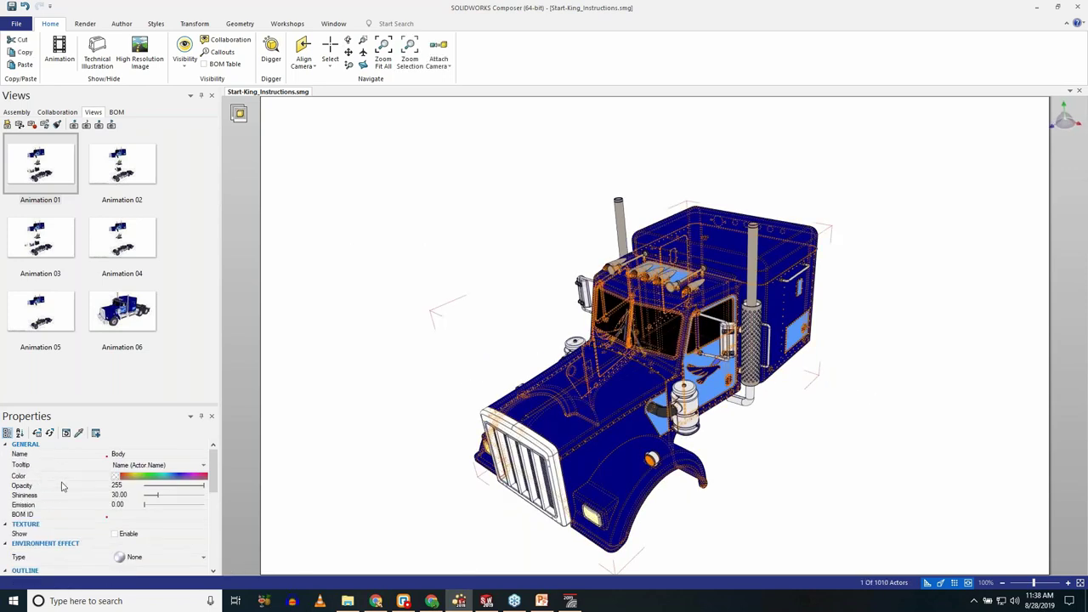
{"action": "left_click", "coordinate": [118, 483]}
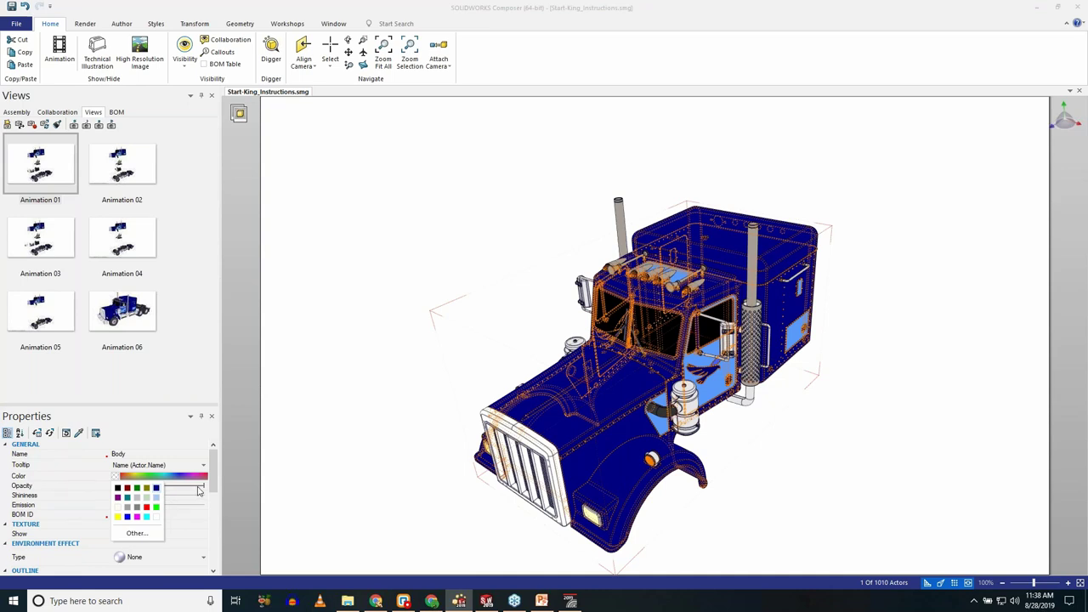
{"action": "left_click", "coordinate": [198, 491]}
{"action": "left_click_drag", "start_coordinate": [199, 490], "coordinate": [158, 491]}
{"action": "left_click", "coordinate": [441, 281]}
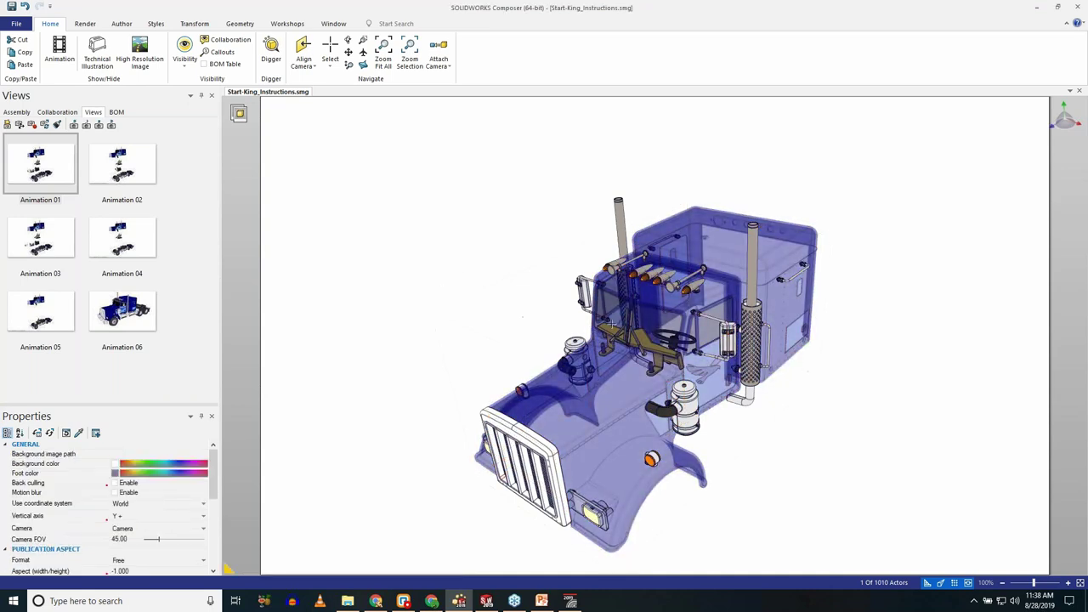
Save the transparent cab as a new view, recall Animation 06, and return to the new view.
{"action": "left_click", "coordinate": [8, 125]}
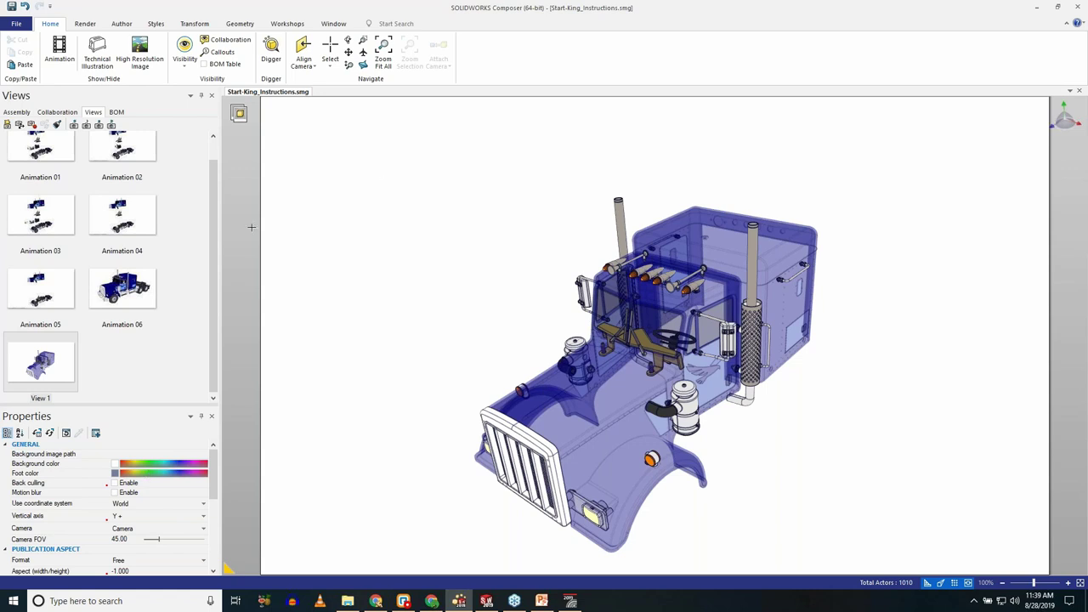
{"action": "left_click", "coordinate": [130, 289]}
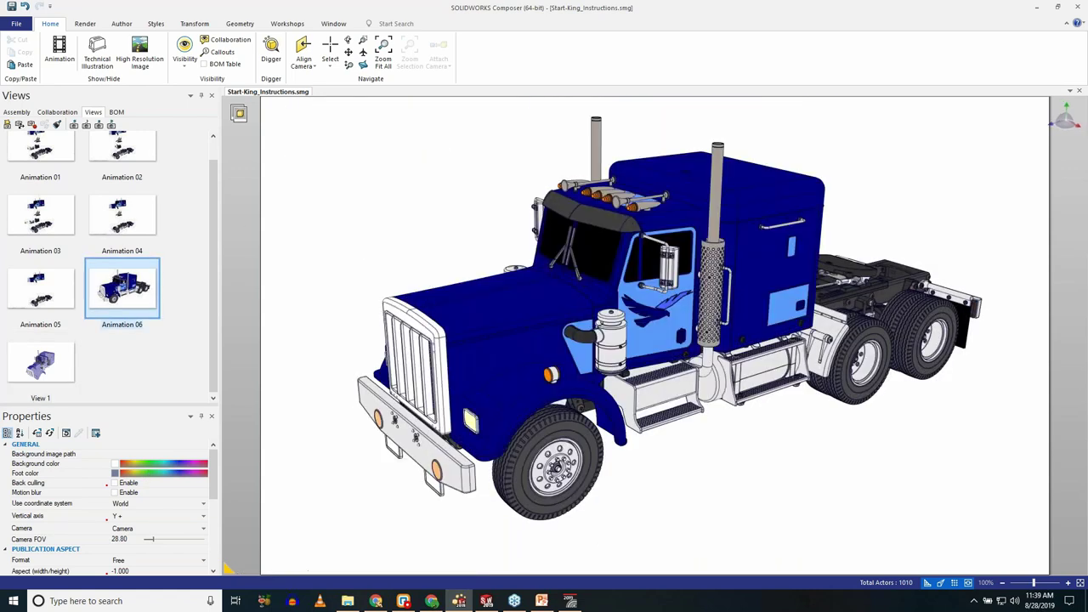
{"action": "left_click_drag", "start_coordinate": [472, 414], "coordinate": [680, 399]}
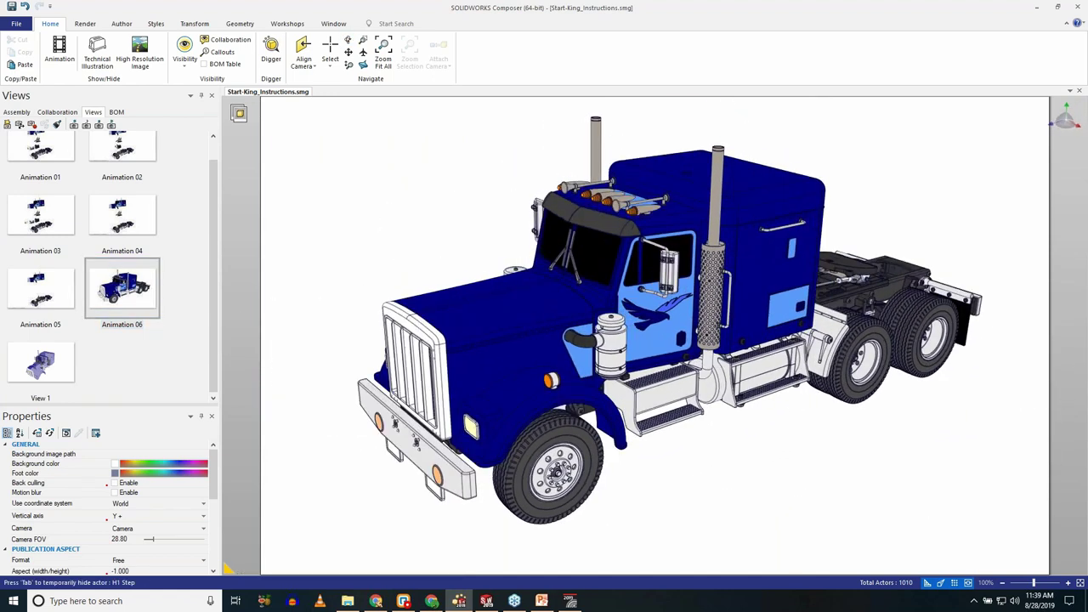
{"action": "left_click", "coordinate": [45, 364]}
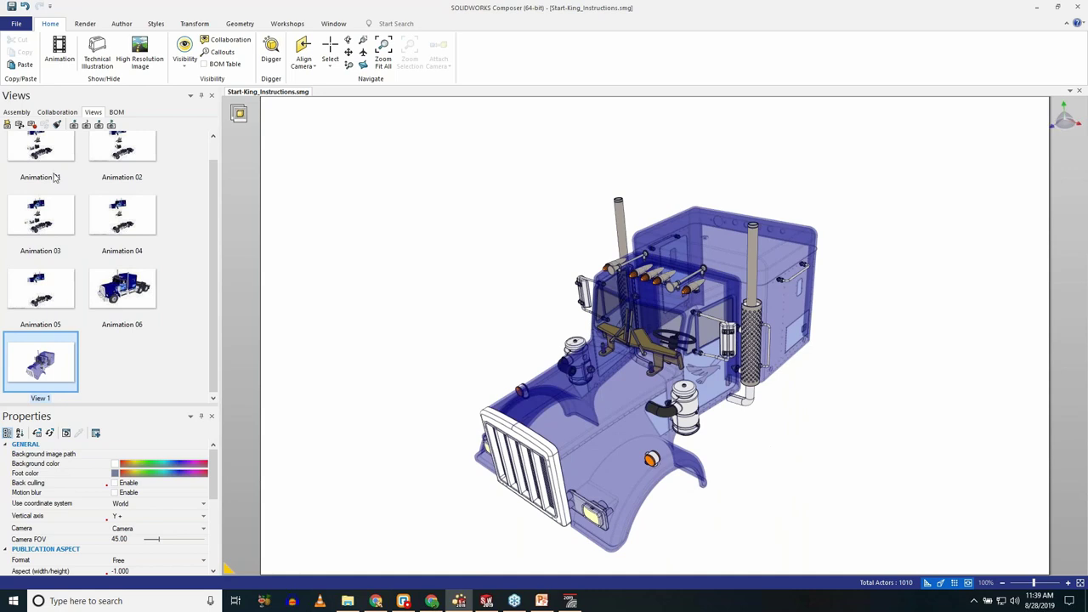
Recall the Animation 01 view and orbit the exploded truck slightly toward its front.
{"action": "scroll", "coordinate": [217, 192], "scroll_direction": "up", "scroll_amount": 1}
{"action": "scroll", "coordinate": [221, 183], "scroll_direction": "up", "scroll_amount": 2}
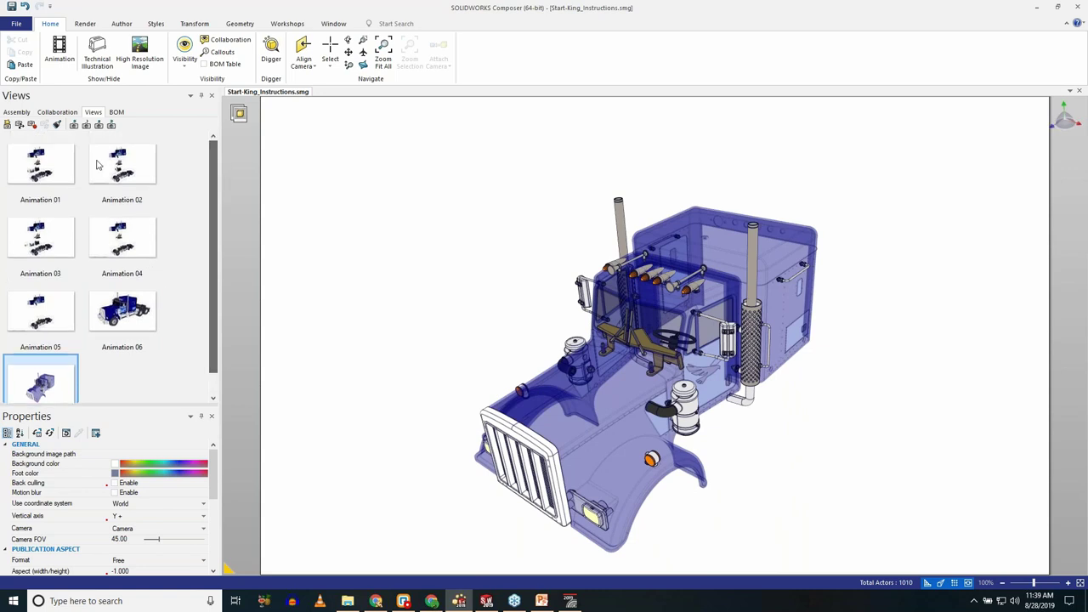
{"action": "left_click", "coordinate": [73, 168]}
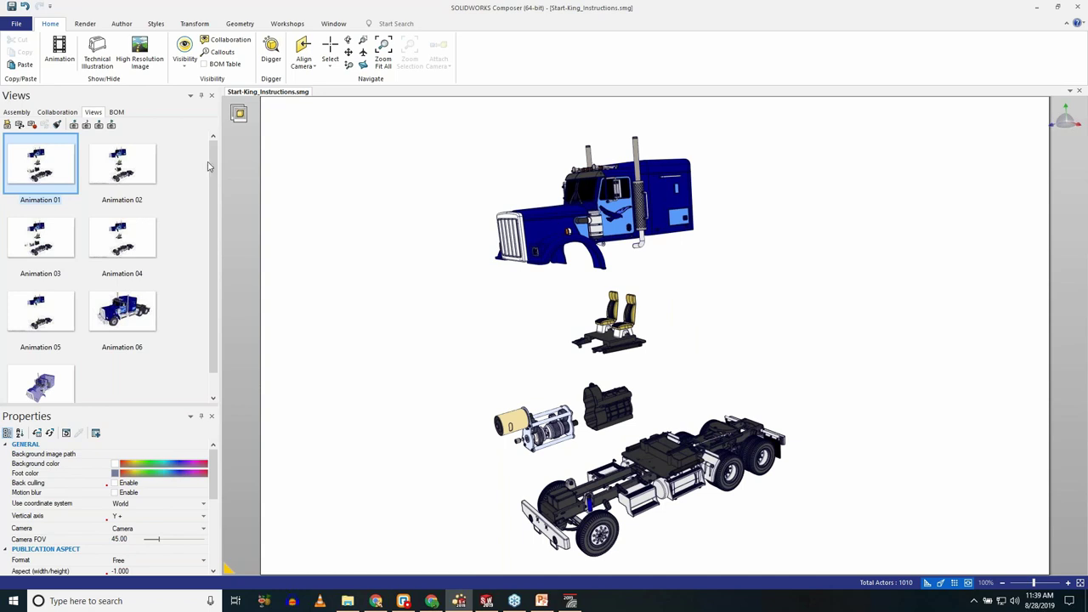
{"action": "left_click_drag", "start_coordinate": [714, 299], "coordinate": [723, 312]}
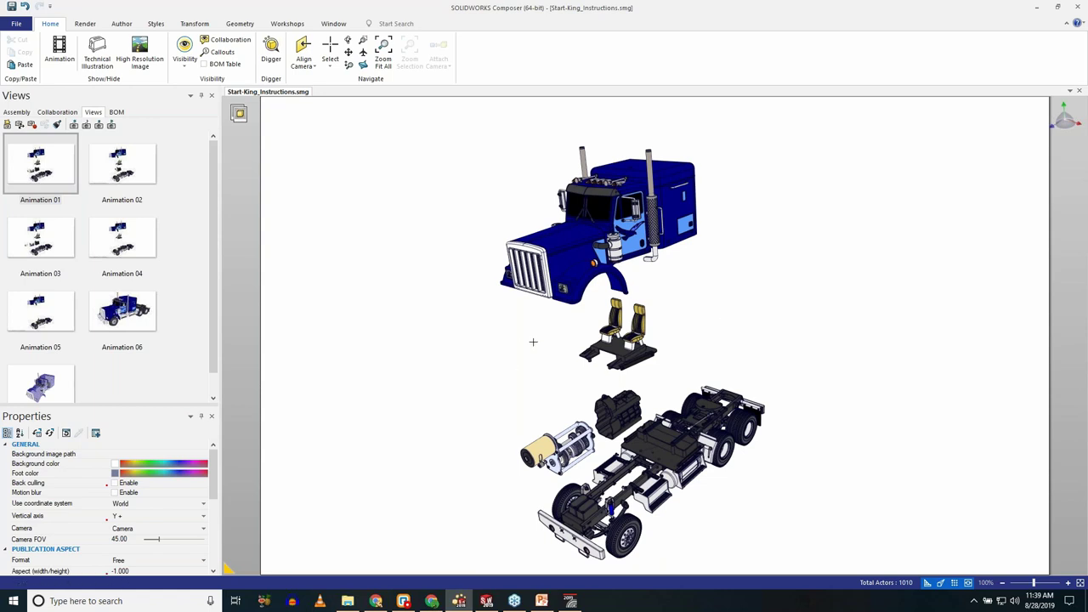
{"action": "left_click_drag", "start_coordinate": [514, 343], "coordinate": [510, 338]}
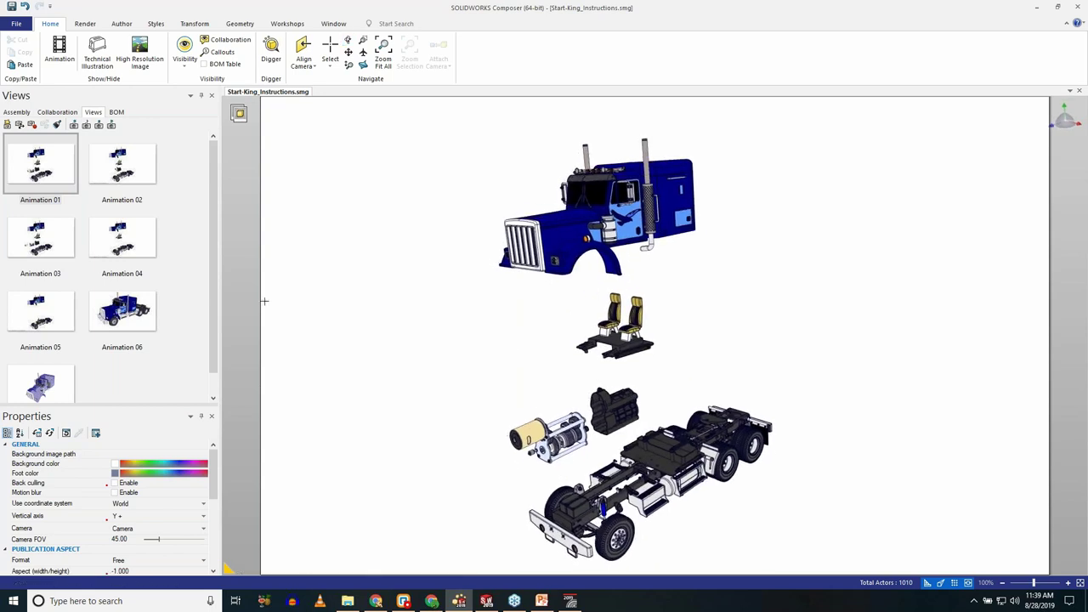
Locate the motor in the assembly tree and isolate its parent Gear Box Assembly(Default-_flexible1).
{"action": "left_click", "coordinate": [16, 111]}
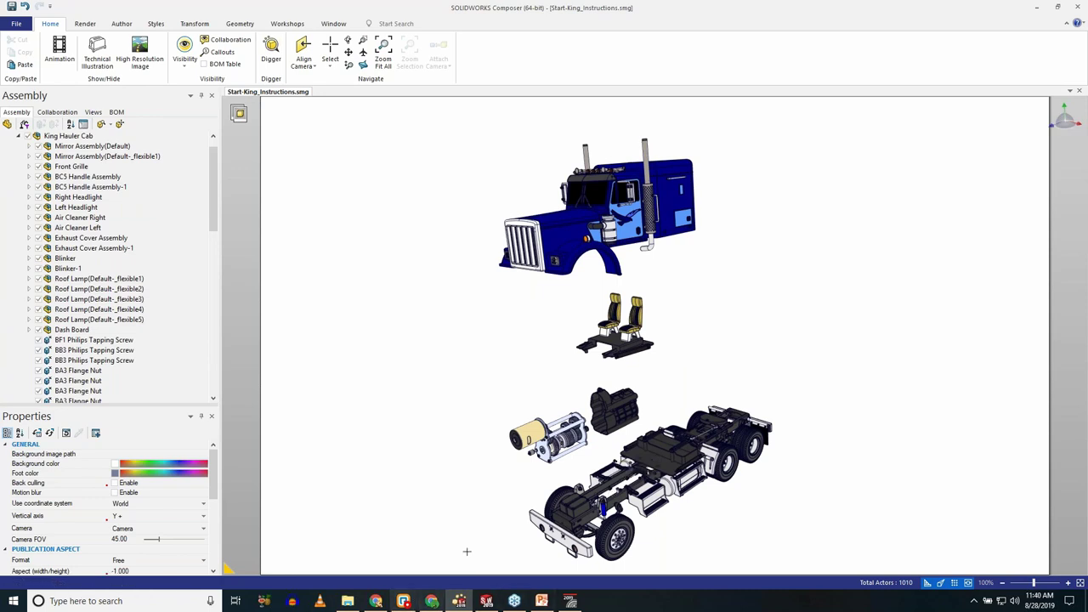
{"action": "left_click", "coordinate": [531, 436]}
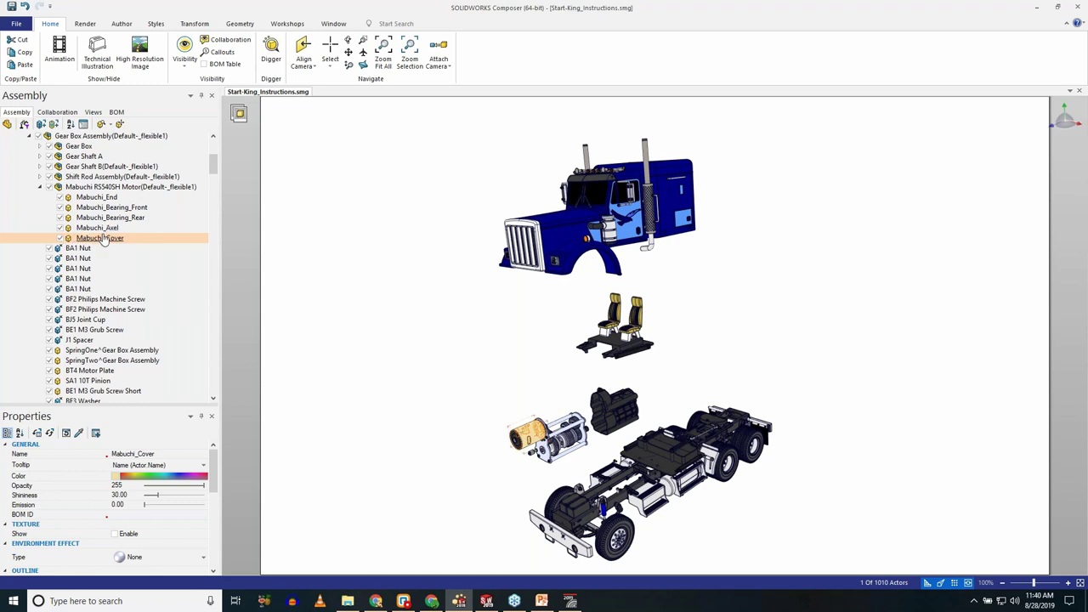
{"action": "left_click", "coordinate": [114, 189]}
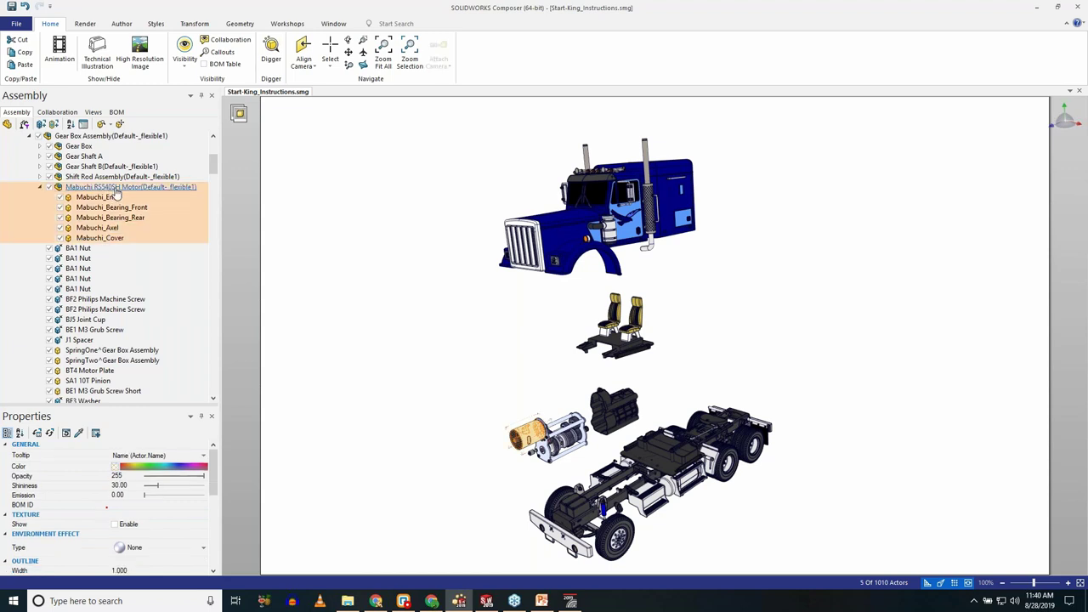
{"action": "scroll", "coordinate": [116, 194], "scroll_direction": "up", "scroll_amount": 1}
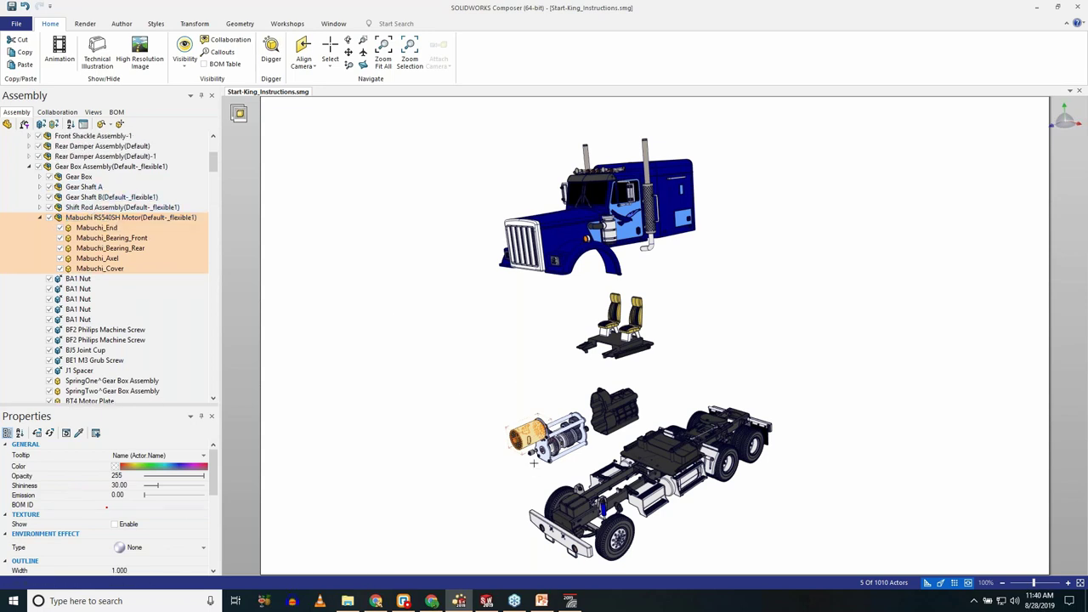
{"action": "left_click", "coordinate": [103, 168]}
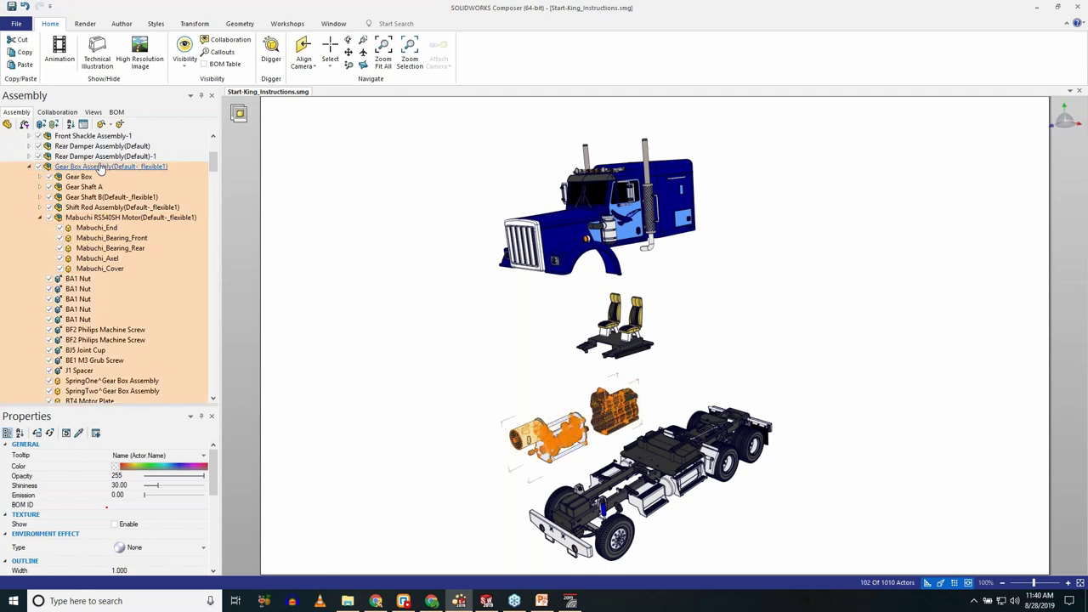
{"action": "right_click", "coordinate": [525, 355]}
{"action": "left_click", "coordinate": [561, 362]}
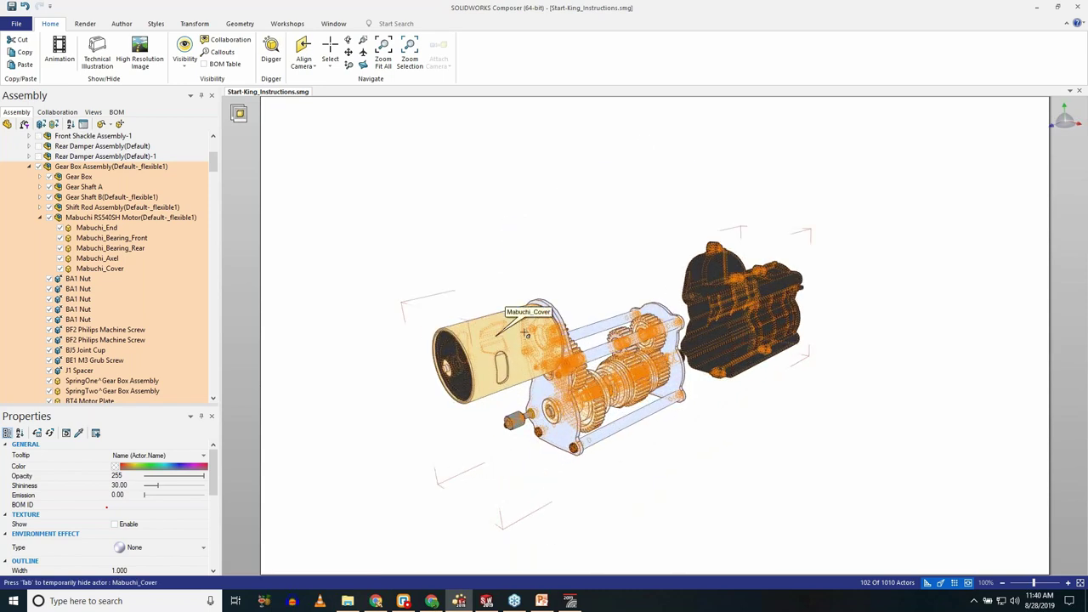
Restore the isolated Gear Box Assembly to its neutral position and box-select the exploded motor and gear parts.
{"action": "left_click", "coordinate": [200, 23]}
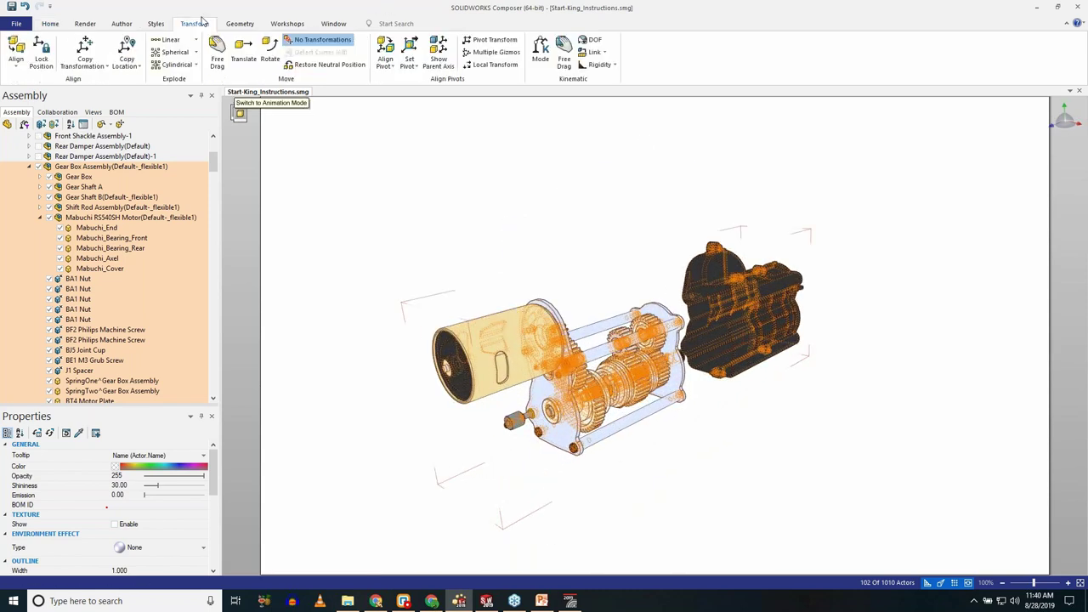
{"action": "left_click", "coordinate": [319, 66]}
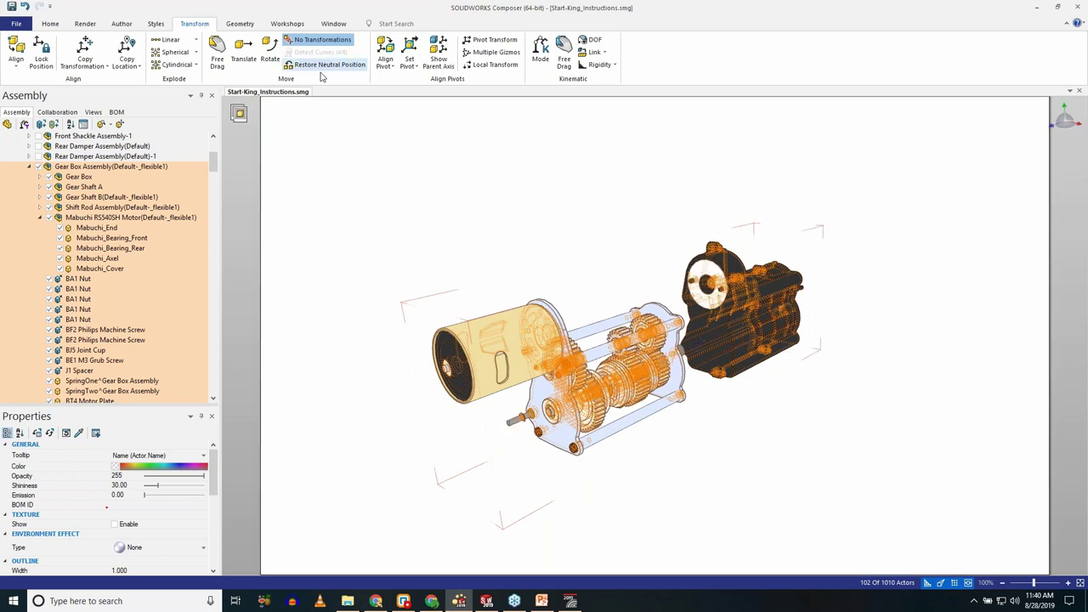
{"action": "left_click_drag", "start_coordinate": [435, 290], "coordinate": [644, 470]}
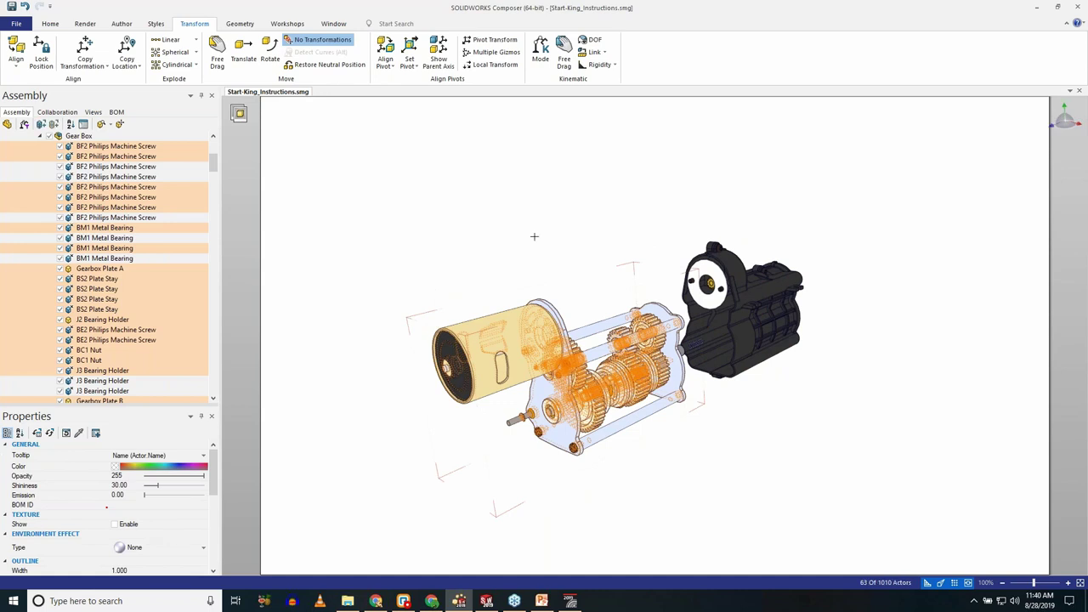
Try translating the BT4 Motor Plate out past the motor and restore it to its neutral position.
{"action": "left_click", "coordinate": [718, 290]}
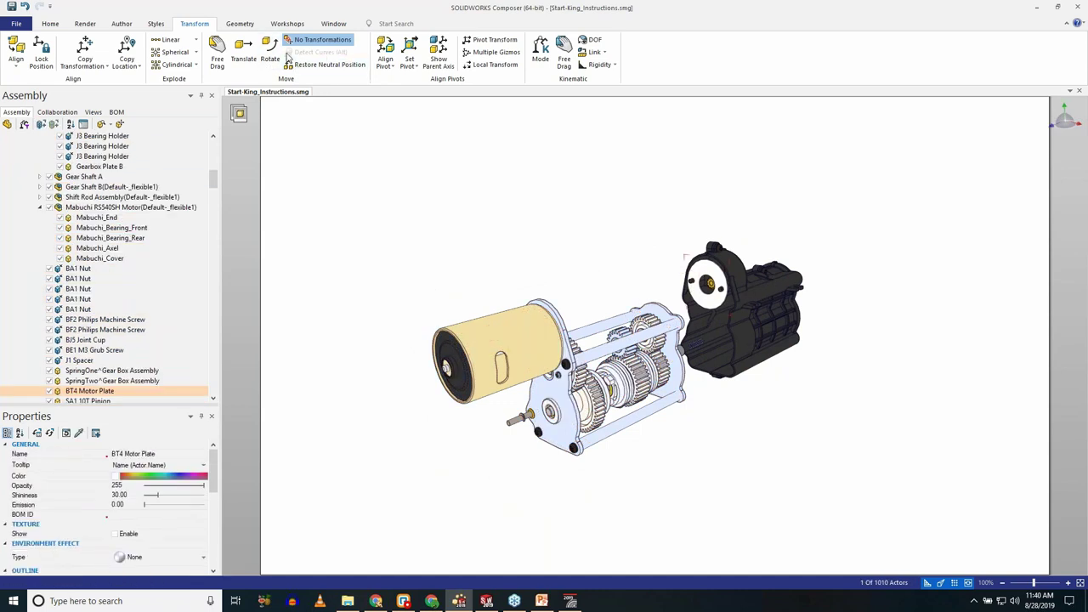
{"action": "left_click", "coordinate": [243, 53]}
{"action": "left_click_drag", "start_coordinate": [676, 296], "coordinate": [270, 417]}
{"action": "left_click", "coordinate": [395, 298]}
{"action": "scroll", "coordinate": [400, 315], "scroll_direction": "down", "scroll_amount": 2}
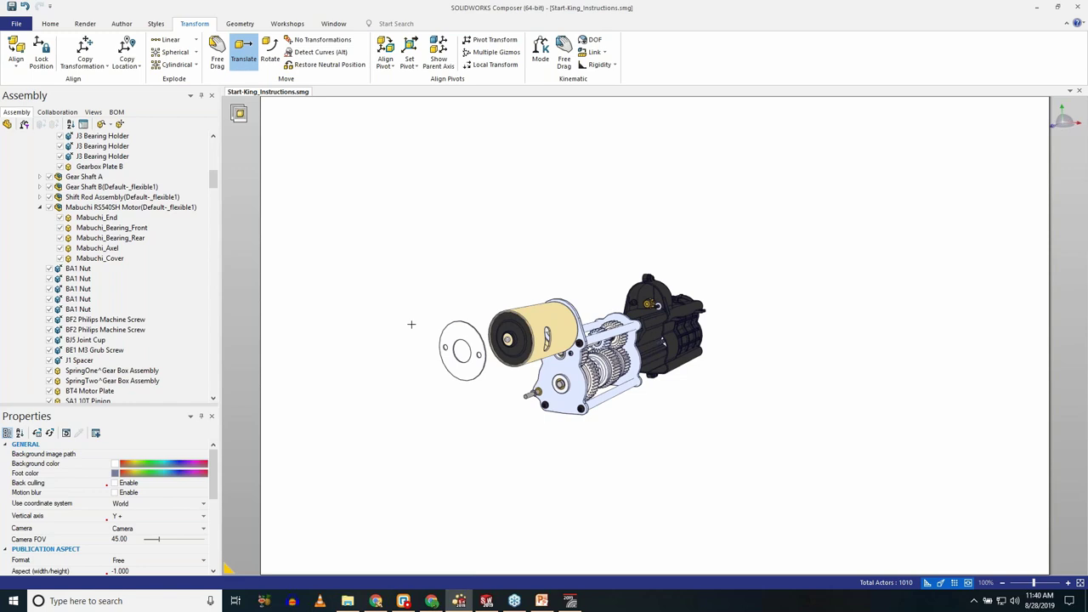
{"action": "left_click", "coordinate": [462, 349]}
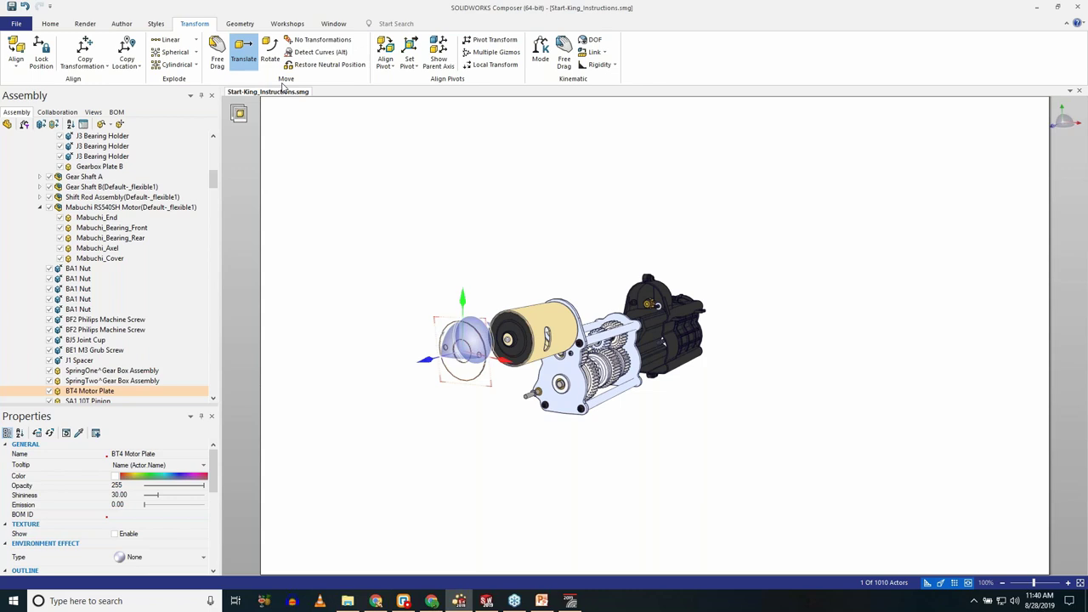
{"action": "left_click", "coordinate": [334, 67]}
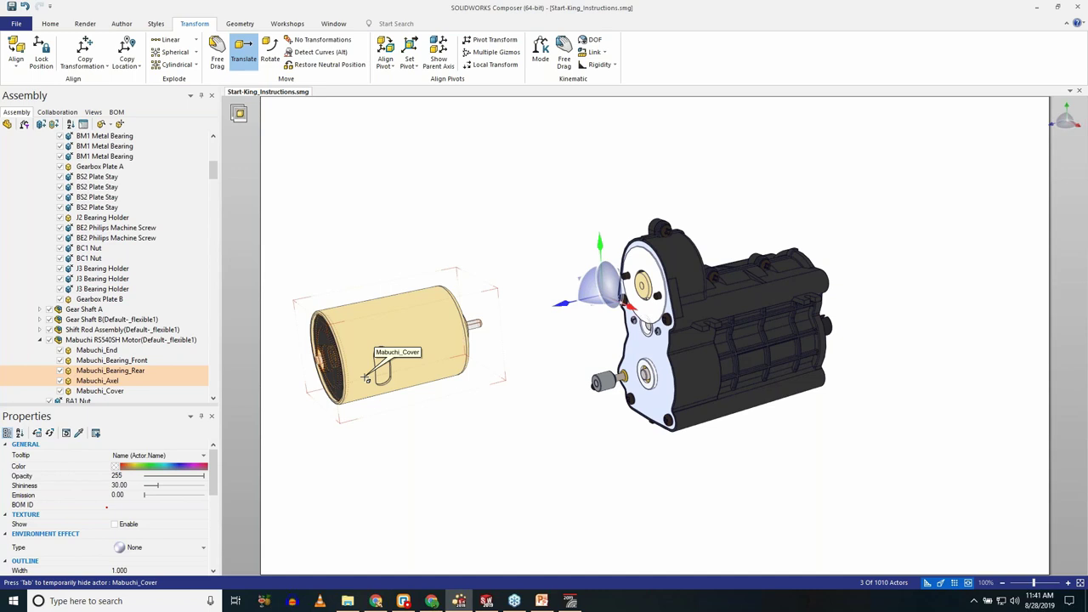
Move Mabuchi_Bearing_Front out of the housing by copying the displaced motor's transformation to it.
{"action": "left_click_drag", "start_coordinate": [368, 379], "coordinate": [442, 311]}
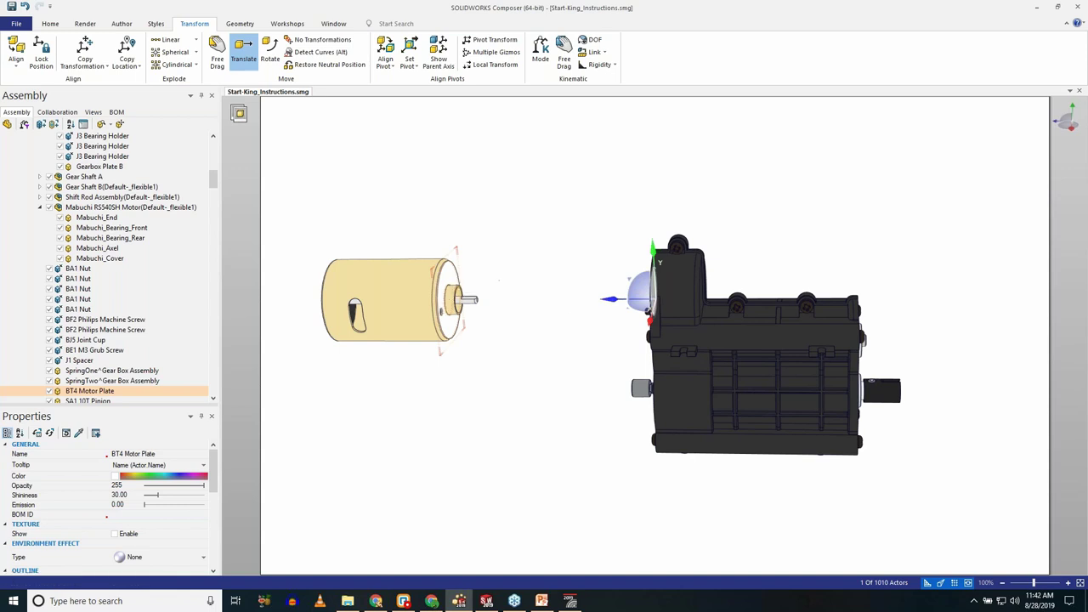
{"action": "left_click_drag", "start_coordinate": [582, 223], "coordinate": [546, 259]}
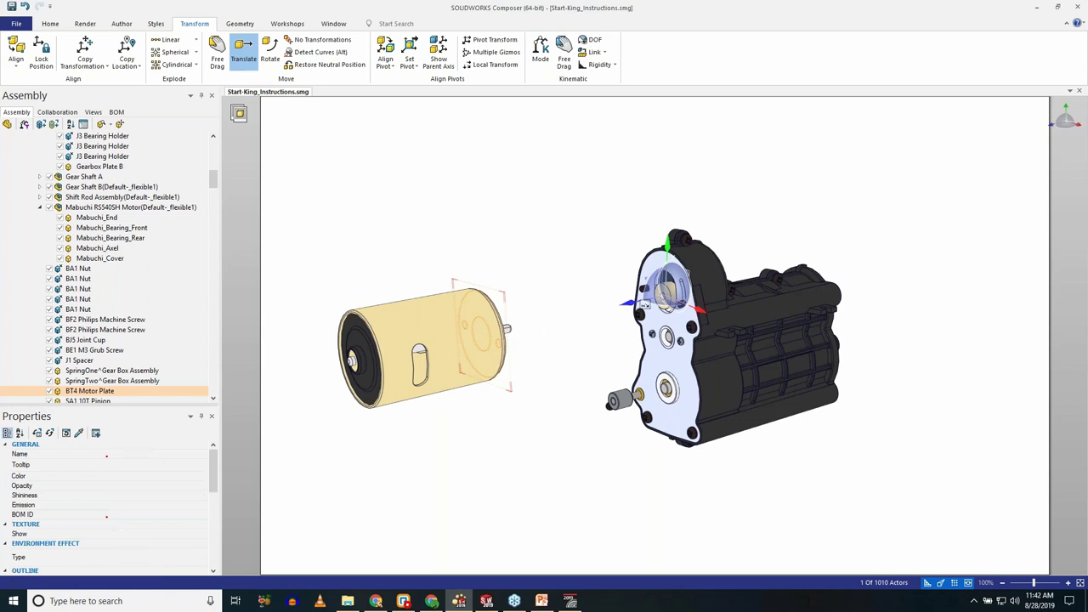
{"action": "left_click", "coordinate": [552, 332]}
{"action": "left_click", "coordinate": [668, 294]}
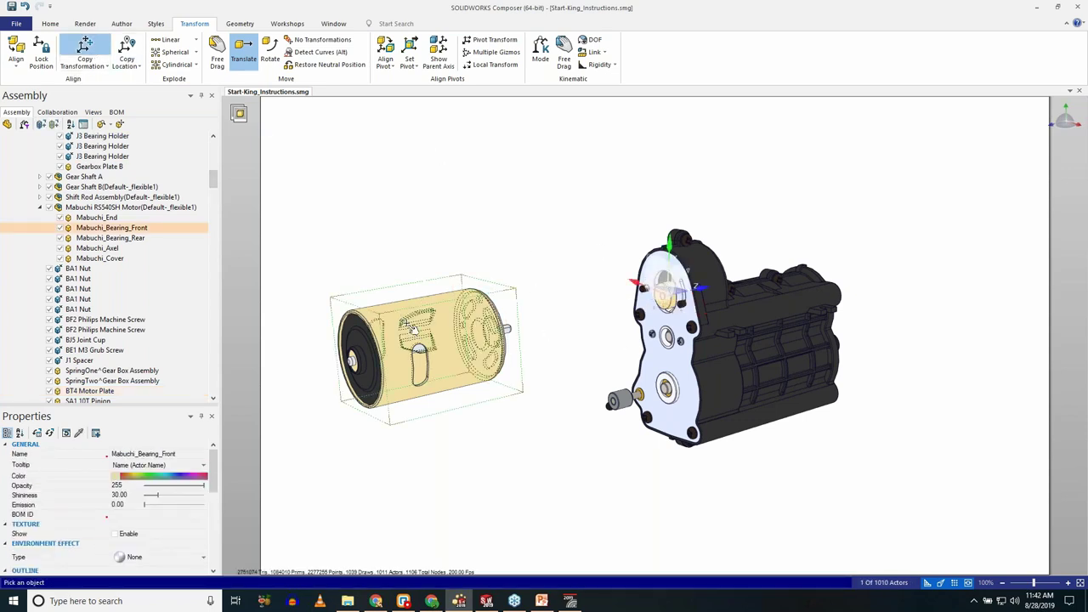
{"action": "left_click_drag", "start_coordinate": [534, 324], "coordinate": [561, 260]}
Copy the motor's transformation to the SA1 10T Pinion so it sits on the motor shaft.
{"action": "left_click_drag", "start_coordinate": [600, 290], "coordinate": [690, 282]}
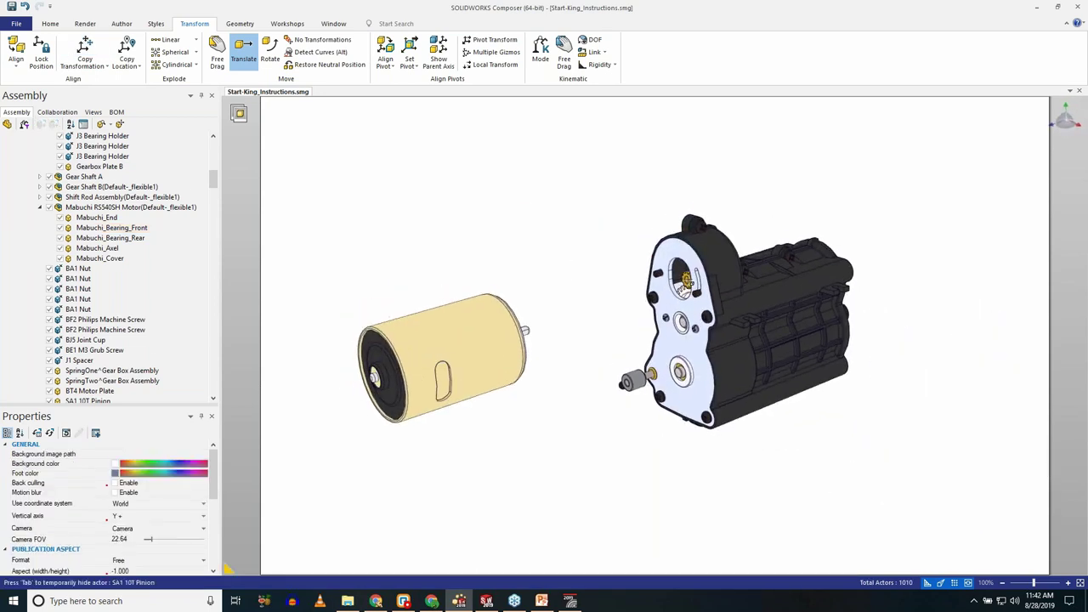
{"action": "left_click", "coordinate": [689, 282]}
{"action": "left_click", "coordinate": [15, 59]}
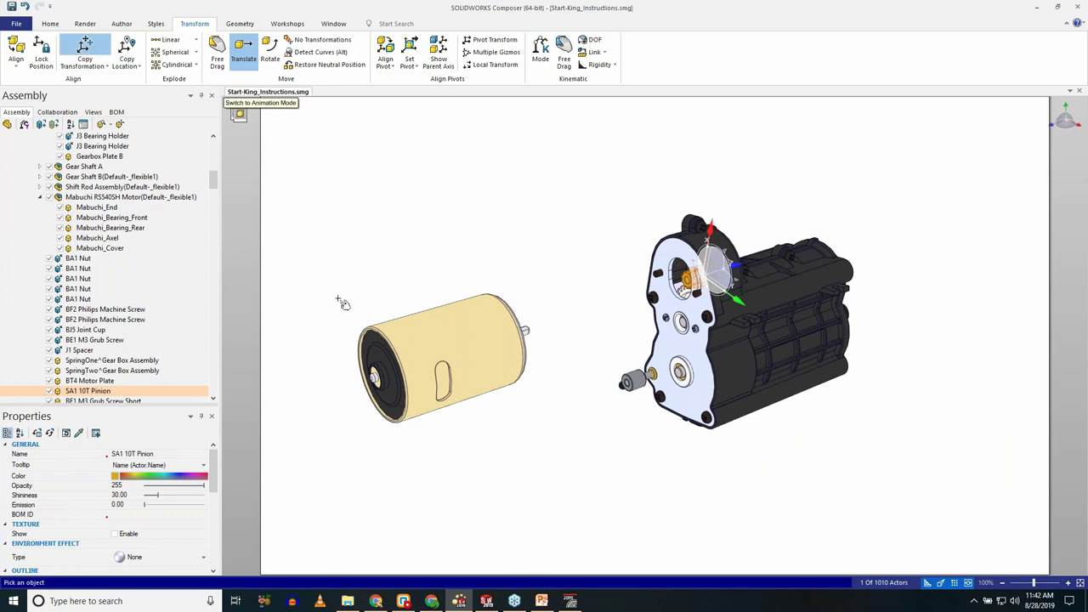
{"action": "left_click", "coordinate": [400, 321]}
Orbit slightly around the separated motor and gearbox and save this arrangement as a new view.
{"action": "left_click", "coordinate": [563, 359]}
{"action": "left_click_drag", "start_coordinate": [564, 360], "coordinate": [523, 381]}
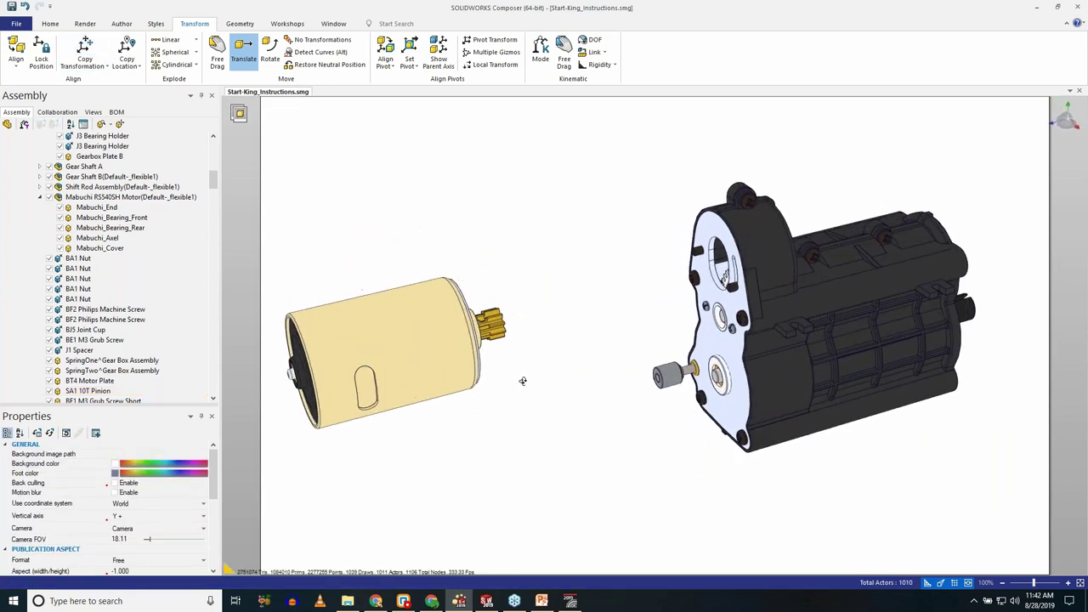
{"action": "left_click", "coordinate": [93, 112]}
{"action": "left_click", "coordinate": [6, 124]}
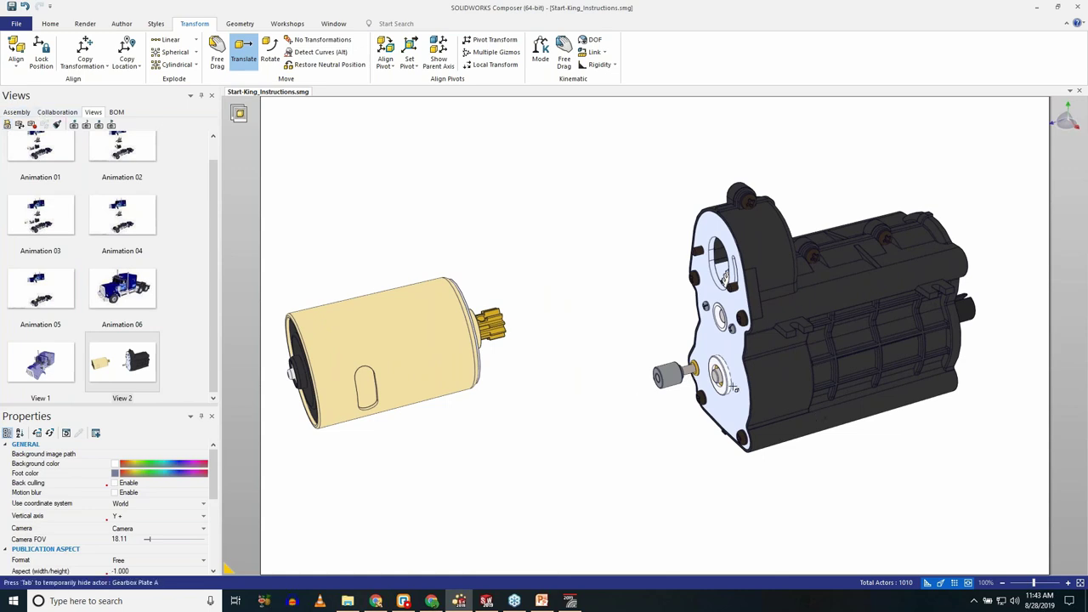
Translate Gearbox Plate A out of the gearbox housing toward the motor.
{"action": "left_click", "coordinate": [743, 399]}
{"action": "left_click_drag", "start_coordinate": [681, 333], "coordinate": [664, 411]}
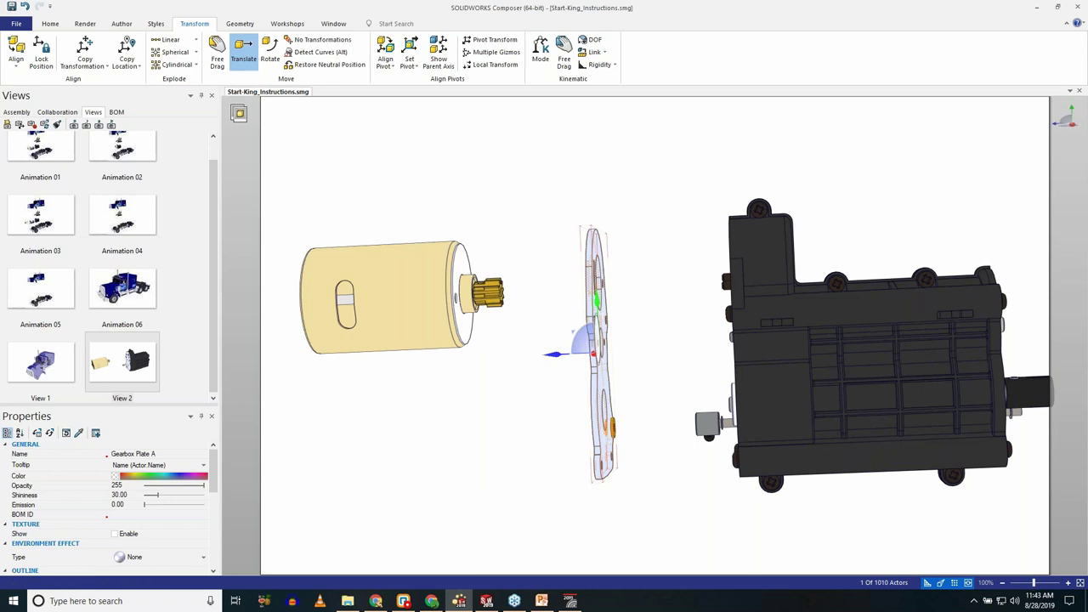
{"action": "left_click", "coordinate": [660, 215]}
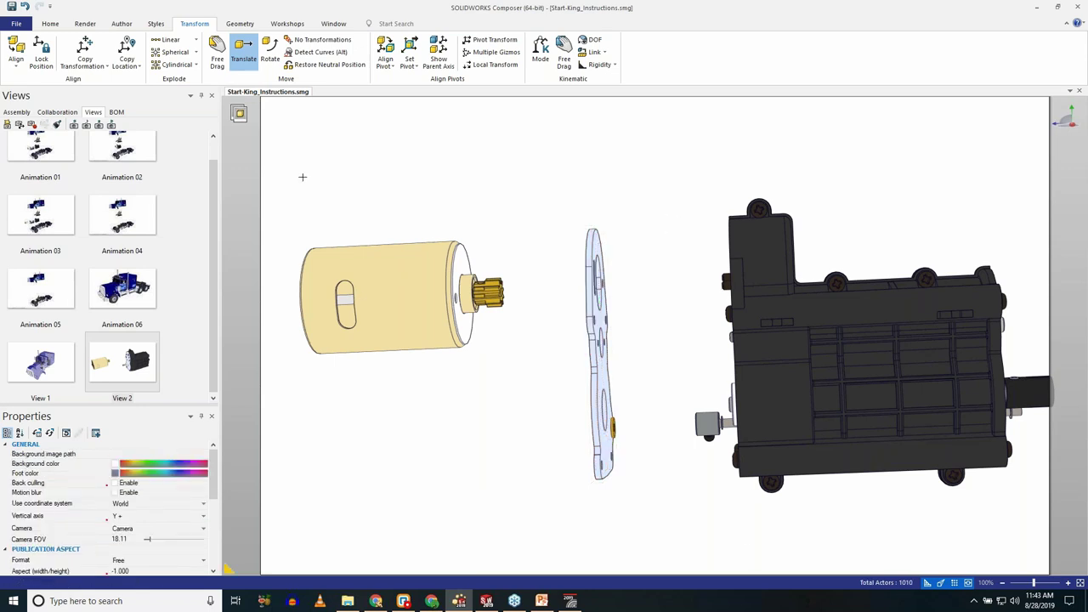
Box-select the motor parts and save the exploded motor, plate and gearbox as a new view.
{"action": "left_click_drag", "start_coordinate": [302, 176], "coordinate": [409, 272]}
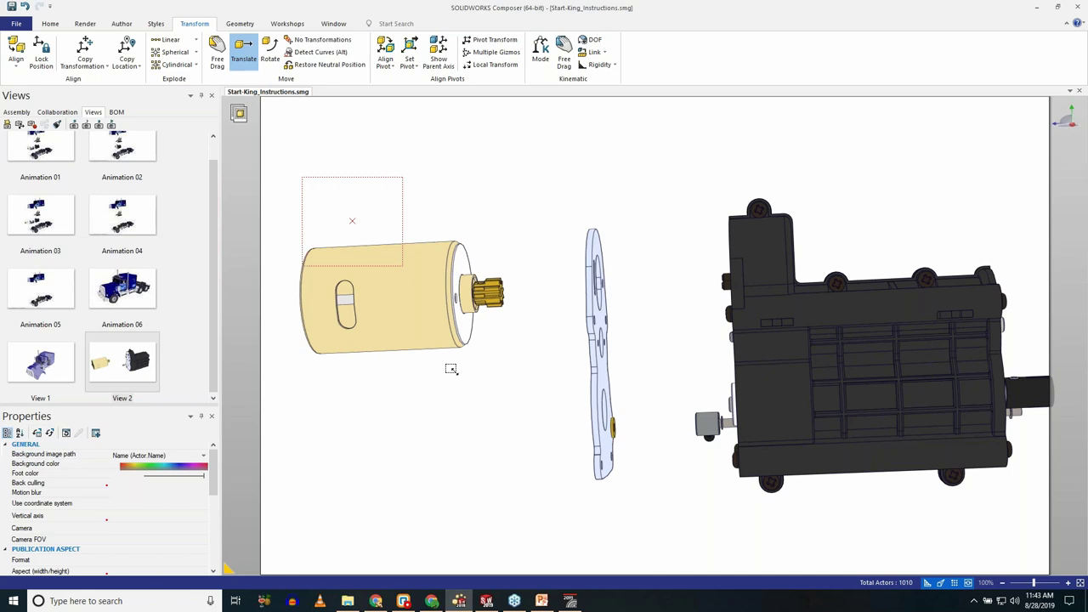
{"action": "left_click_drag", "start_coordinate": [451, 369], "coordinate": [452, 366]}
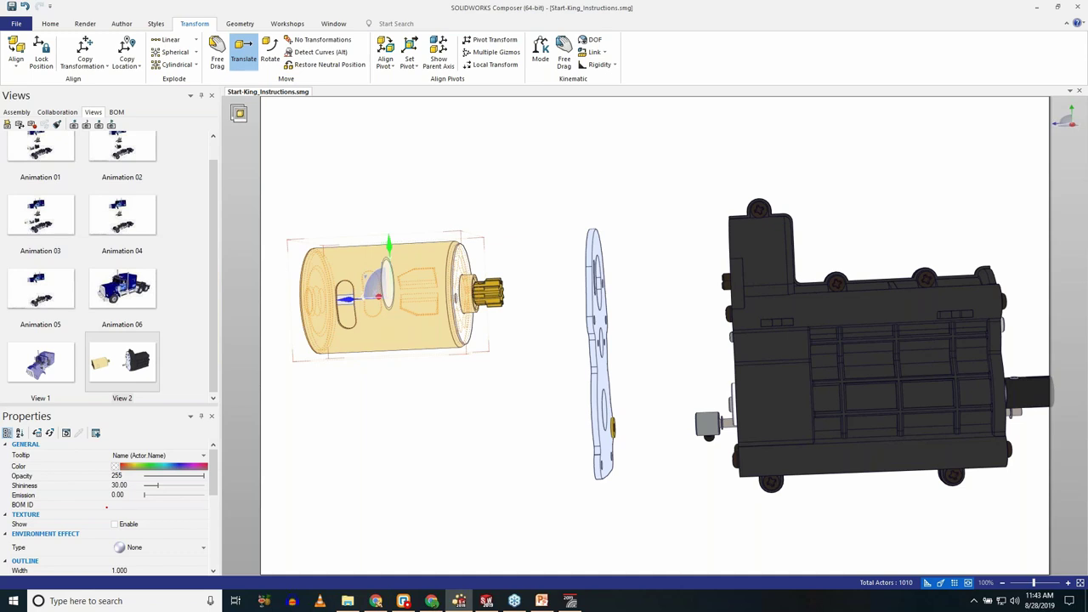
{"action": "left_click", "coordinate": [7, 124]}
Recall Animation 06, View 2 and View 3 in turn to compare the saved views.
{"action": "left_click", "coordinate": [121, 215]}
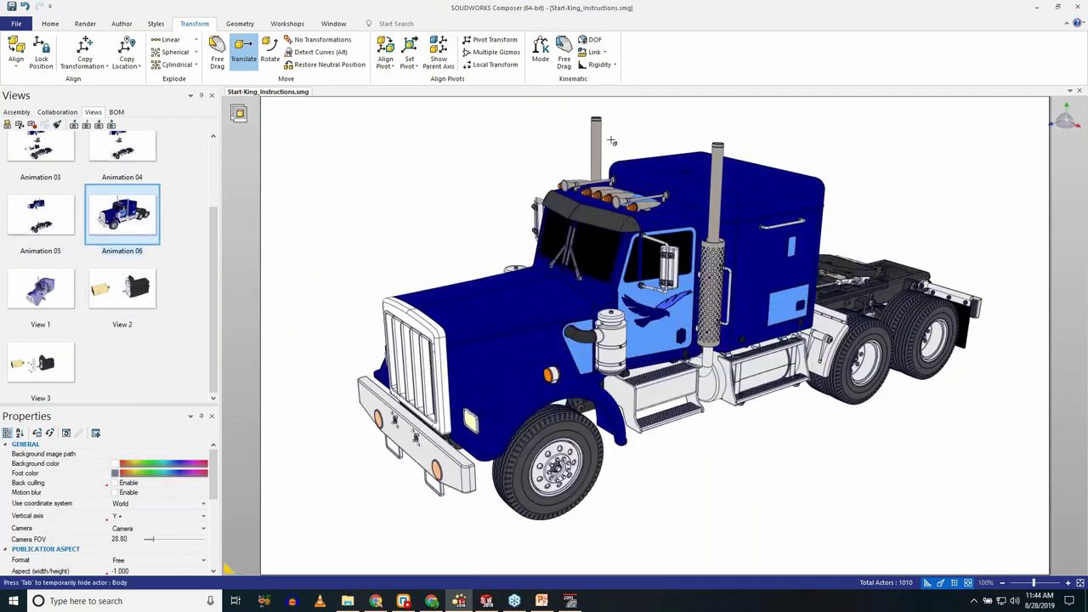
{"action": "left_click", "coordinate": [119, 289]}
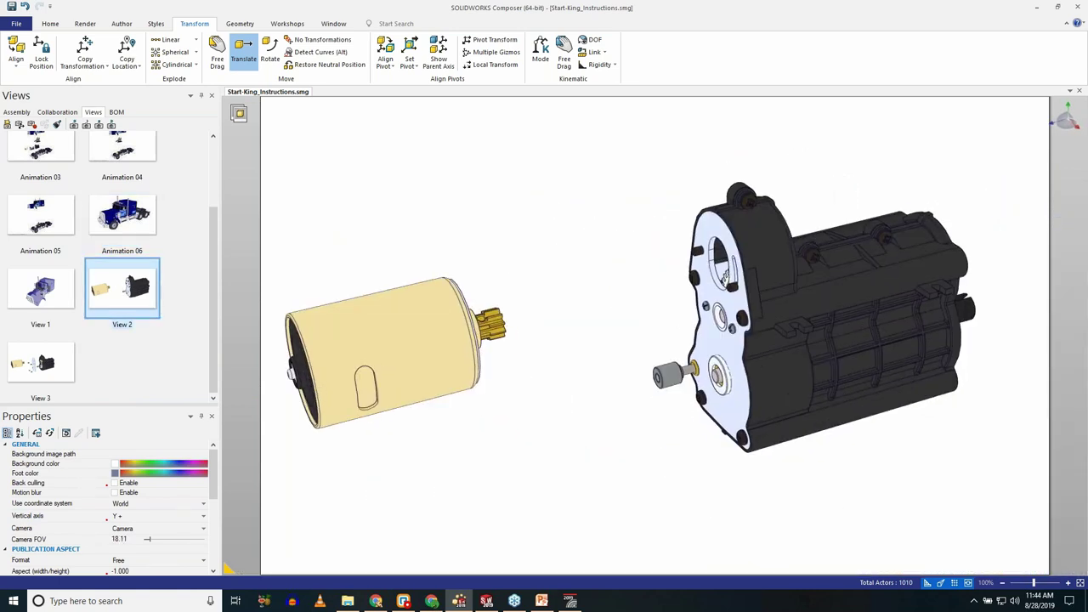
{"action": "left_click", "coordinate": [49, 374]}
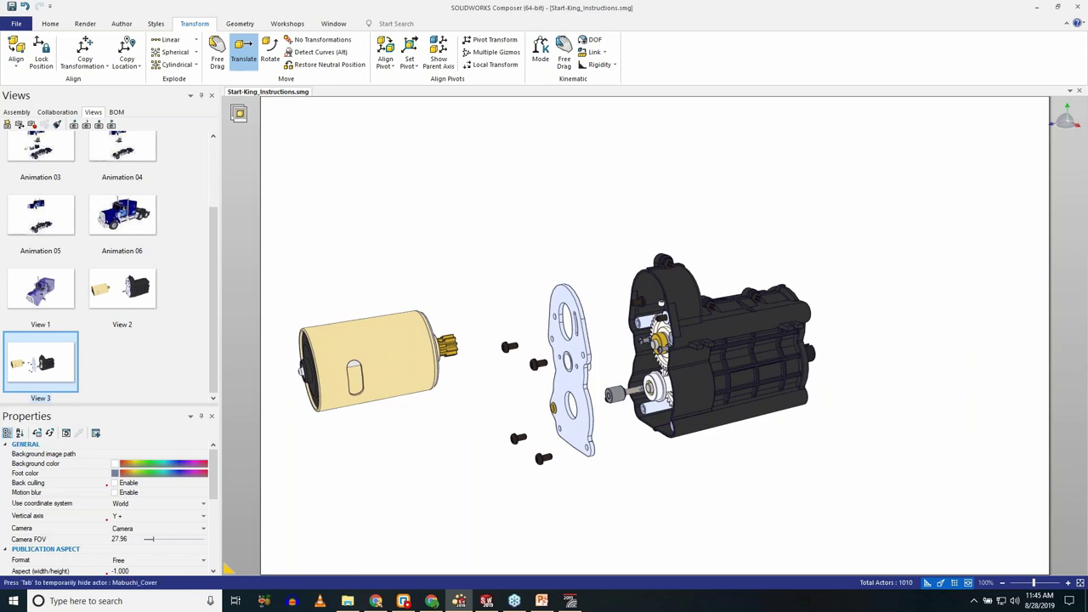
Select the exploded motor, plate and screws, excluding the Shift Rod and its attached parts.
{"action": "left_click_drag", "start_coordinate": [625, 220], "coordinate": [263, 503]}
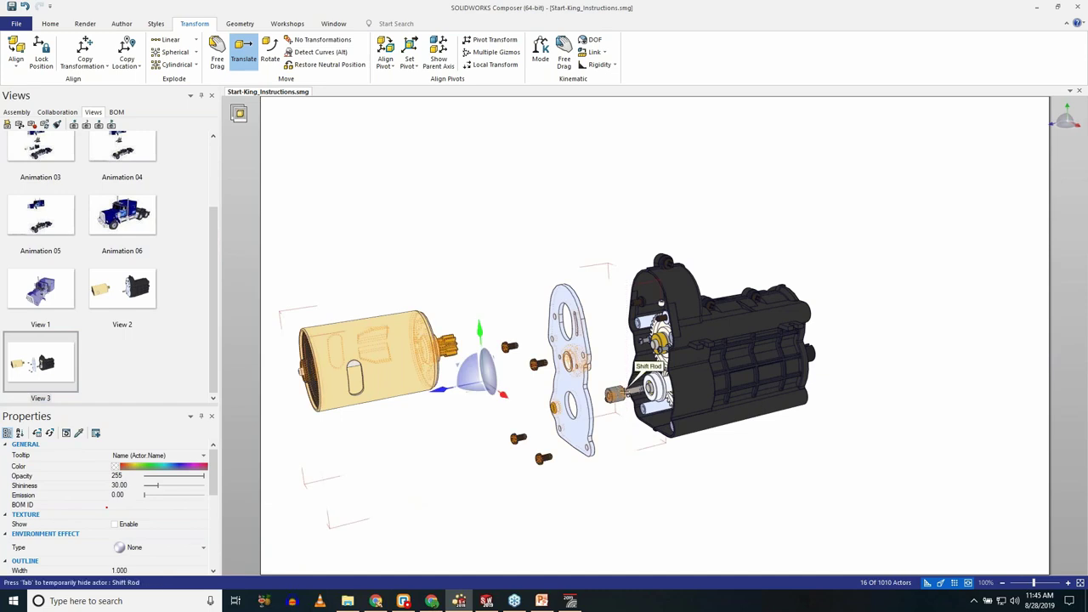
{"action": "left_click", "coordinate": [617, 393], "text": "ctrl"}
{"action": "scroll", "coordinate": [612, 399], "scroll_direction": "up", "scroll_amount": 10}
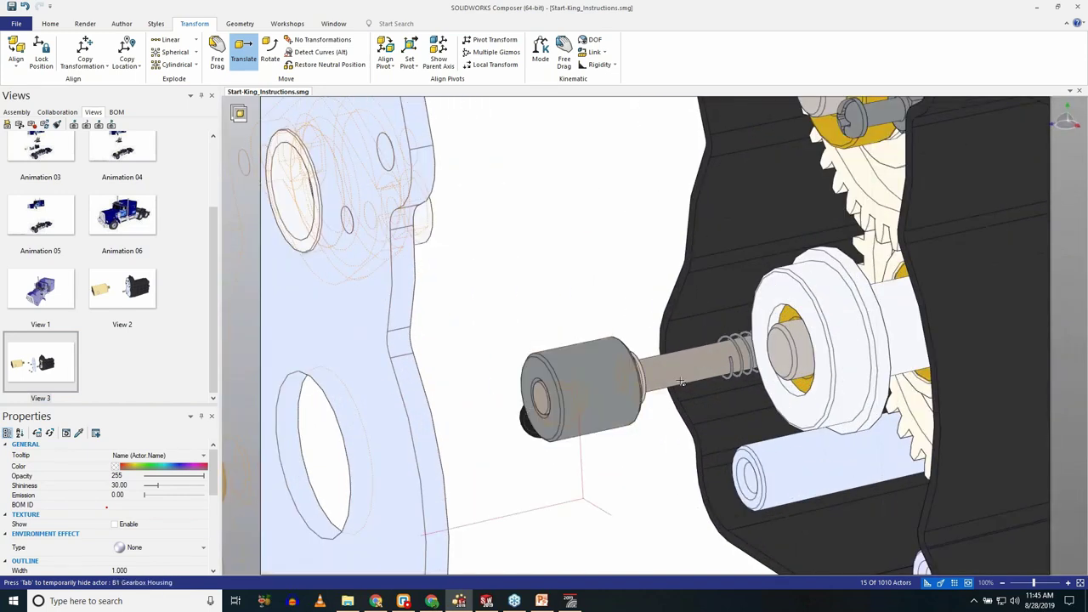
{"action": "key", "text": "Tab"}
{"action": "key", "text": "Tab"}
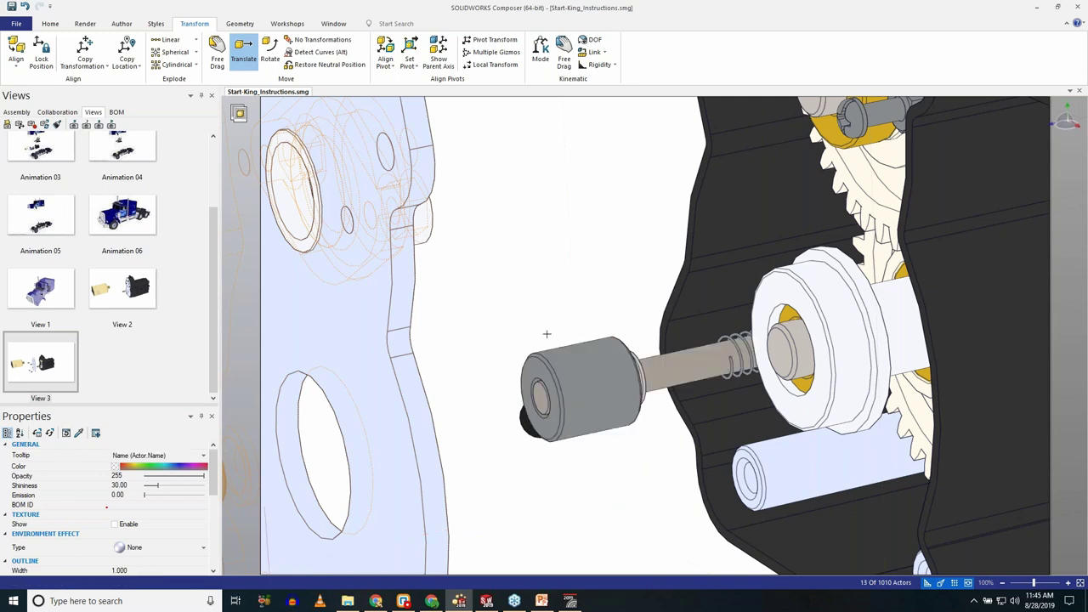
Frame the exploded motor, plate and gearbox more closely and update View 3 with this arrangement.
{"action": "scroll", "coordinate": [547, 340], "scroll_direction": "down", "scroll_amount": 6}
{"action": "right_click_drag", "start_coordinate": [407, 380], "coordinate": [587, 356]}
{"action": "scroll", "coordinate": [588, 356], "scroll_direction": "up", "scroll_amount": 1}
{"action": "left_click_drag", "start_coordinate": [588, 356], "coordinate": [567, 363]}
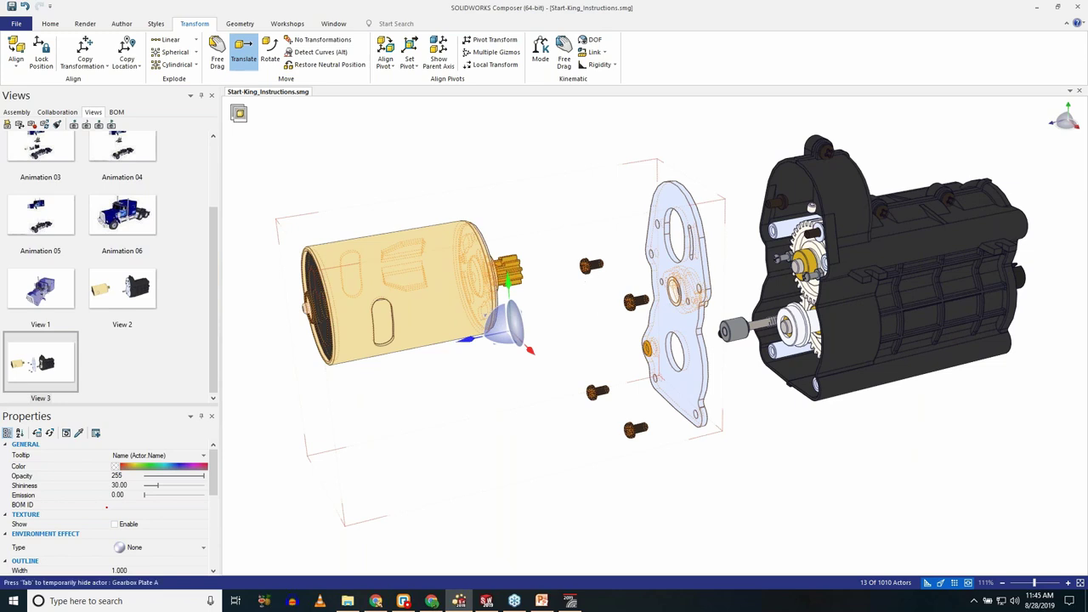
{"action": "key", "text": "Tab"}
{"action": "key", "text": "Tab"}
{"action": "left_click", "coordinate": [29, 373]}
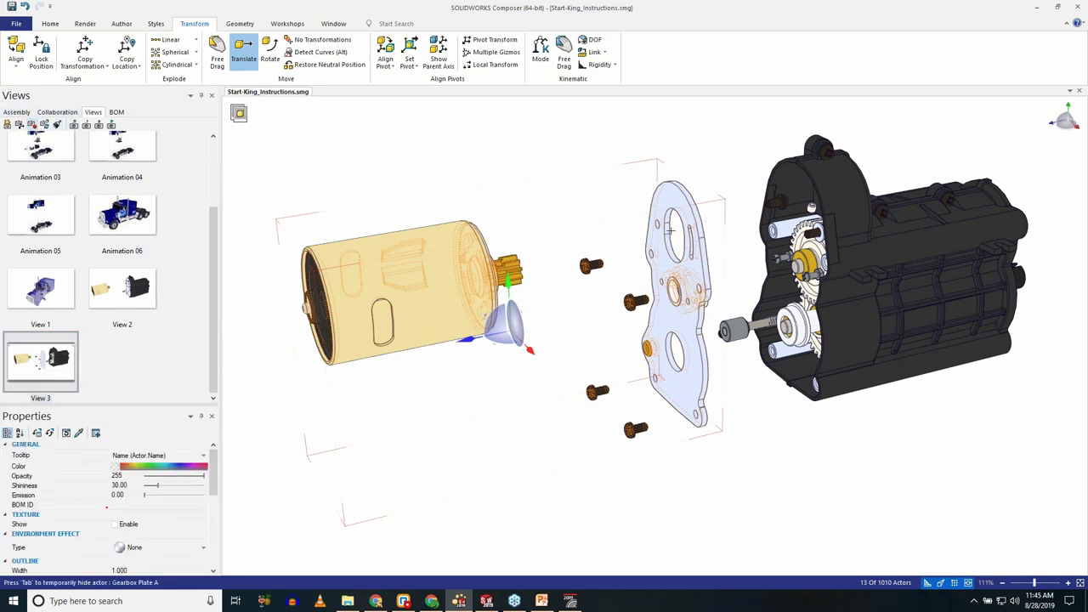
Open the BOM workshop and set its definition to compare geometry.
{"action": "left_click", "coordinate": [288, 22]}
{"action": "left_click", "coordinate": [201, 51]}
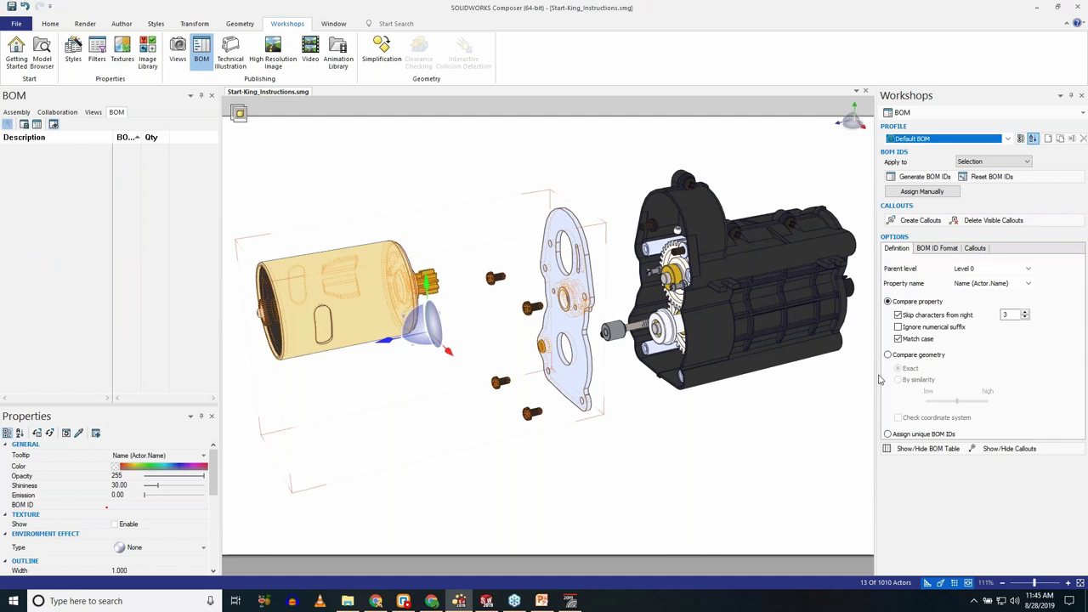
{"action": "left_click", "coordinate": [928, 355]}
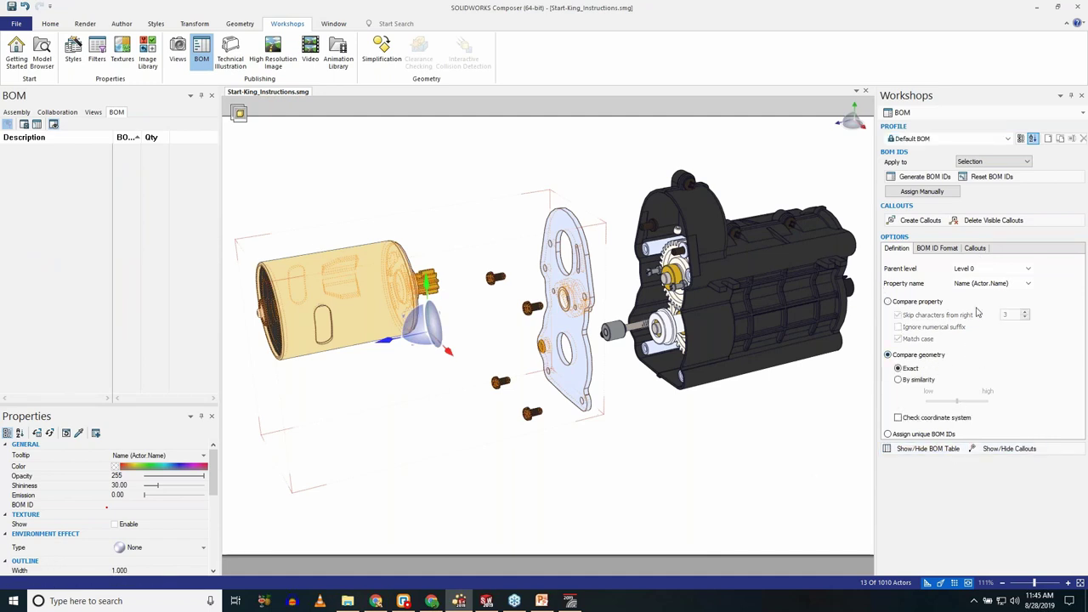
Check the BOM ID format with its Numeric data type, and show the callout options.
{"action": "left_click", "coordinate": [935, 249]}
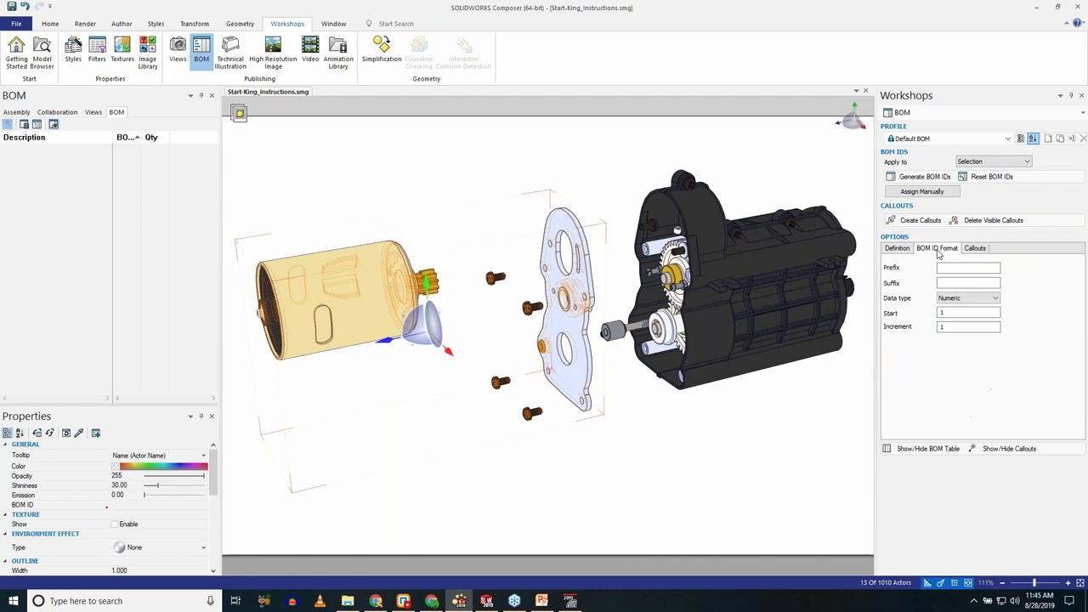
{"action": "left_click", "coordinate": [1000, 303]}
{"action": "left_click", "coordinate": [1000, 303]}
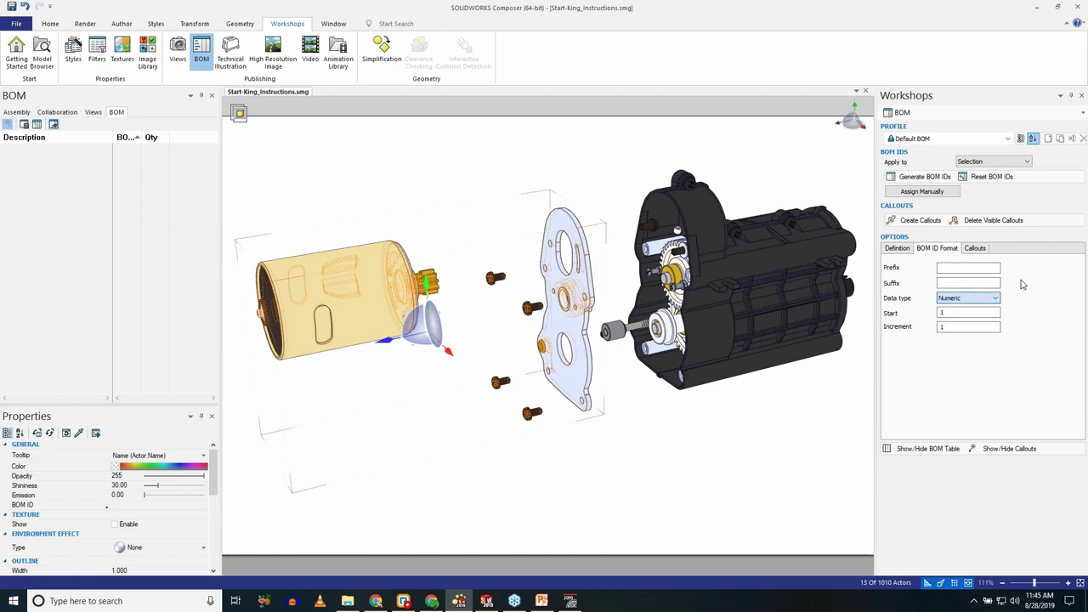
{"action": "left_click", "coordinate": [975, 248]}
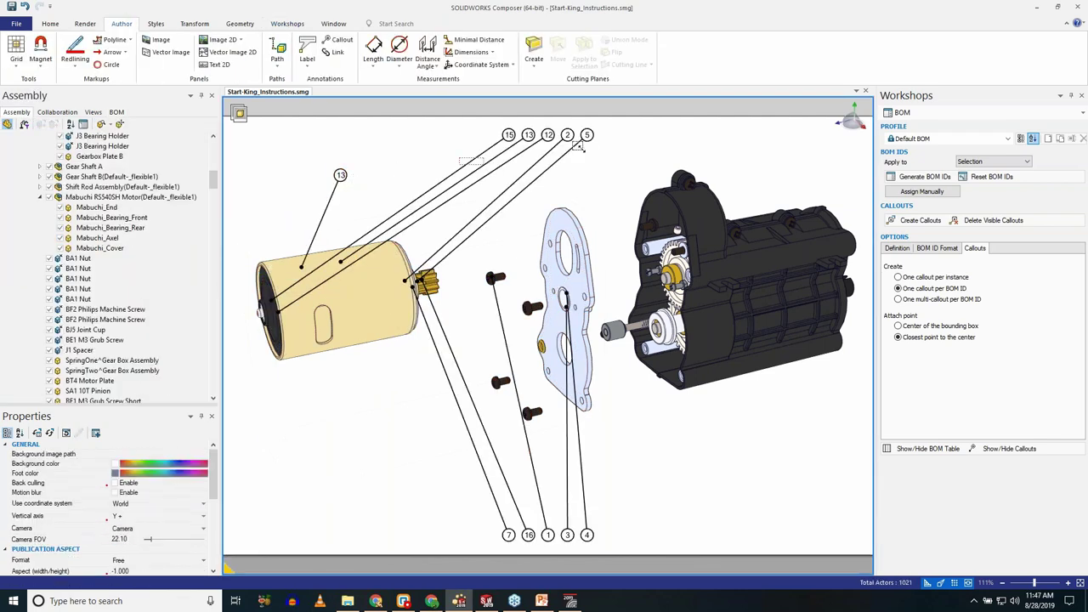
Select the two rows of BOM callouts above and below the exploded parts and set their text size to 22.
{"action": "left_click_drag", "start_coordinate": [459, 119], "coordinate": [620, 166]}
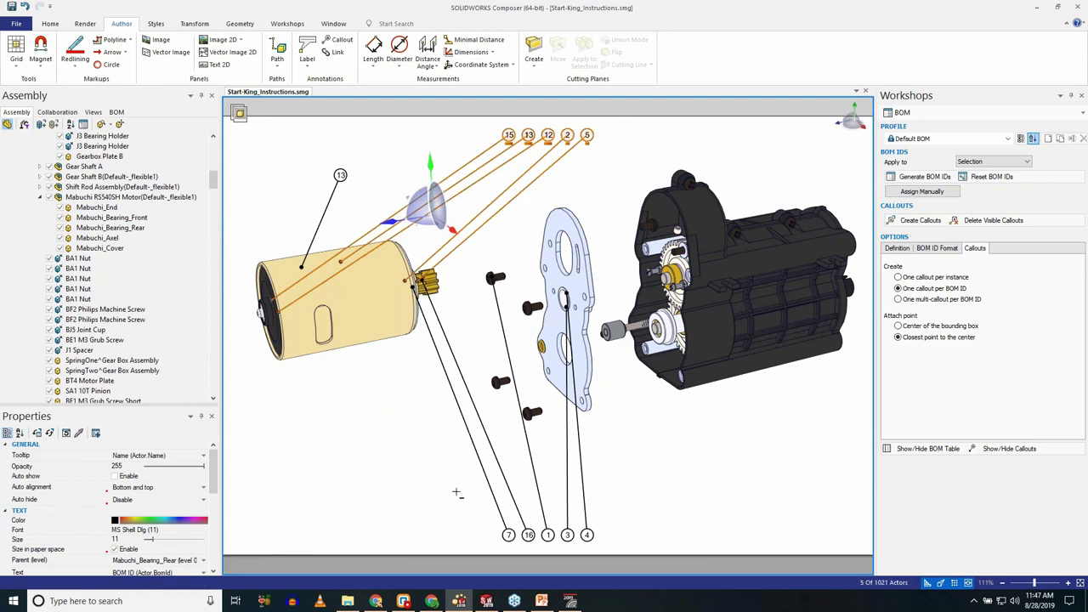
{"action": "left_click_drag", "start_coordinate": [454, 492], "coordinate": [625, 554], "text": "ctrl"}
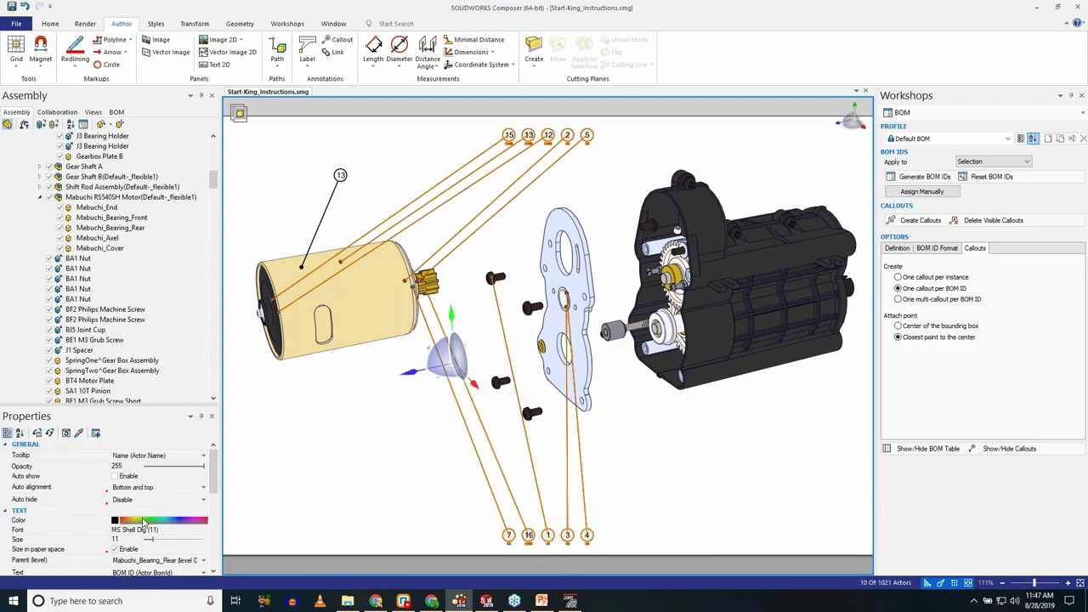
{"action": "left_click_drag", "start_coordinate": [149, 539], "coordinate": [160, 539]}
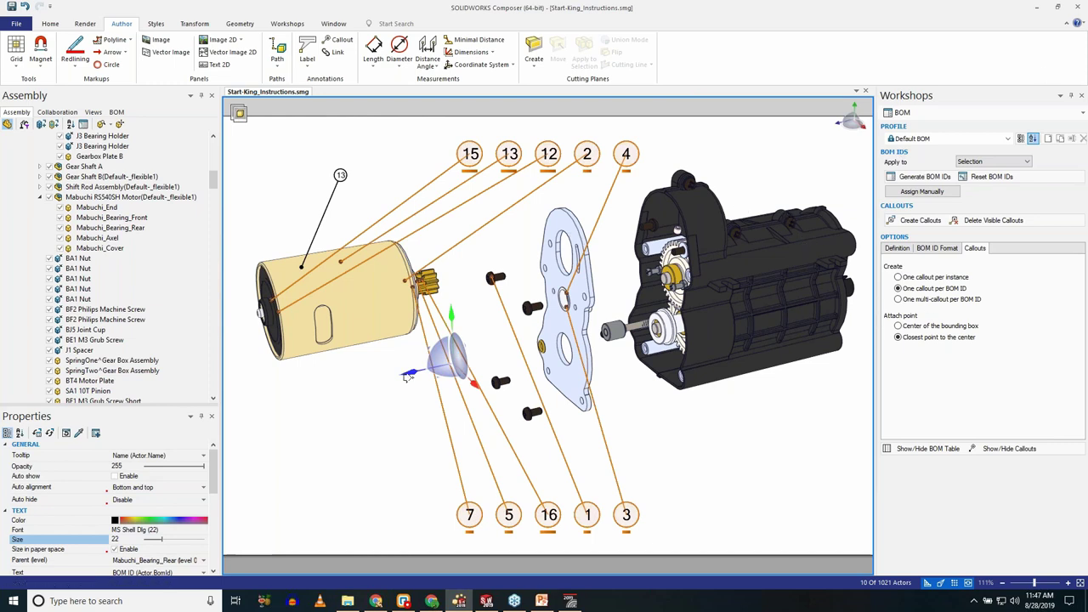
{"action": "left_click", "coordinate": [386, 398]}
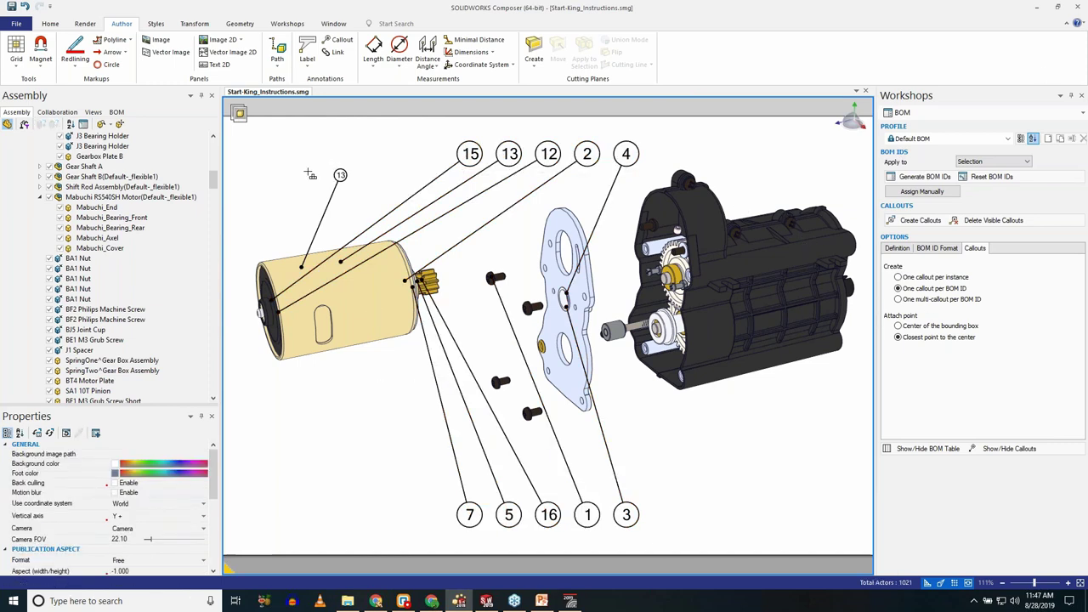
Match the Mabuchi_Cover callout's style to the larger BOM callouts by copying the style of callout 15.
{"action": "left_click", "coordinate": [340, 175]}
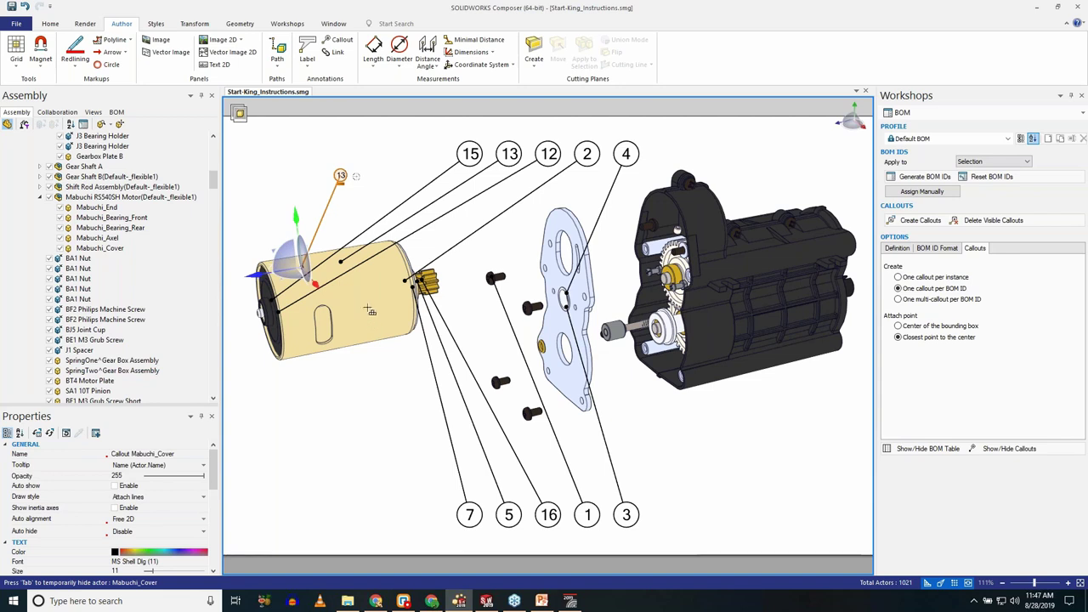
{"action": "left_click", "coordinate": [80, 434]}
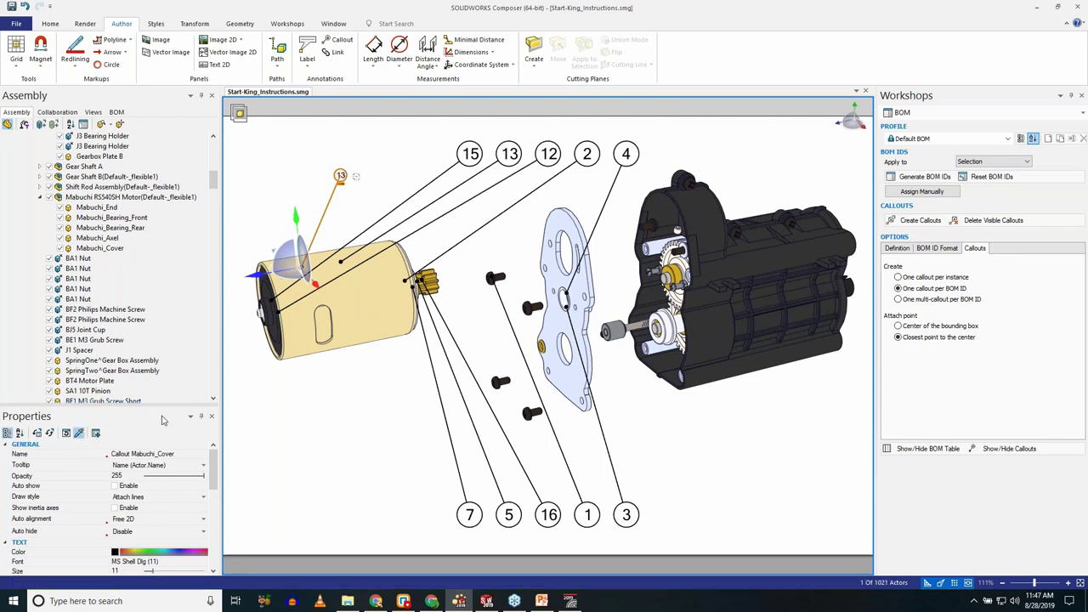
{"action": "left_click", "coordinate": [479, 152]}
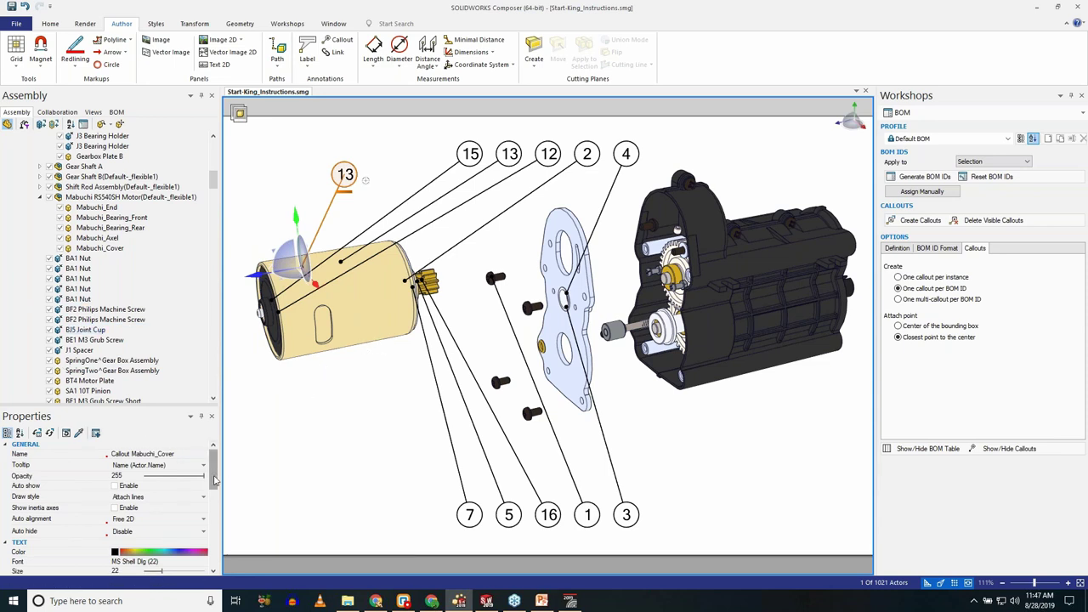
Set the Mabuchi_Cover callout's parent level to Mabuchi RS540SH Motor (level 1) and deselect it.
{"action": "scroll", "coordinate": [204, 521], "scroll_direction": "down", "scroll_amount": 5}
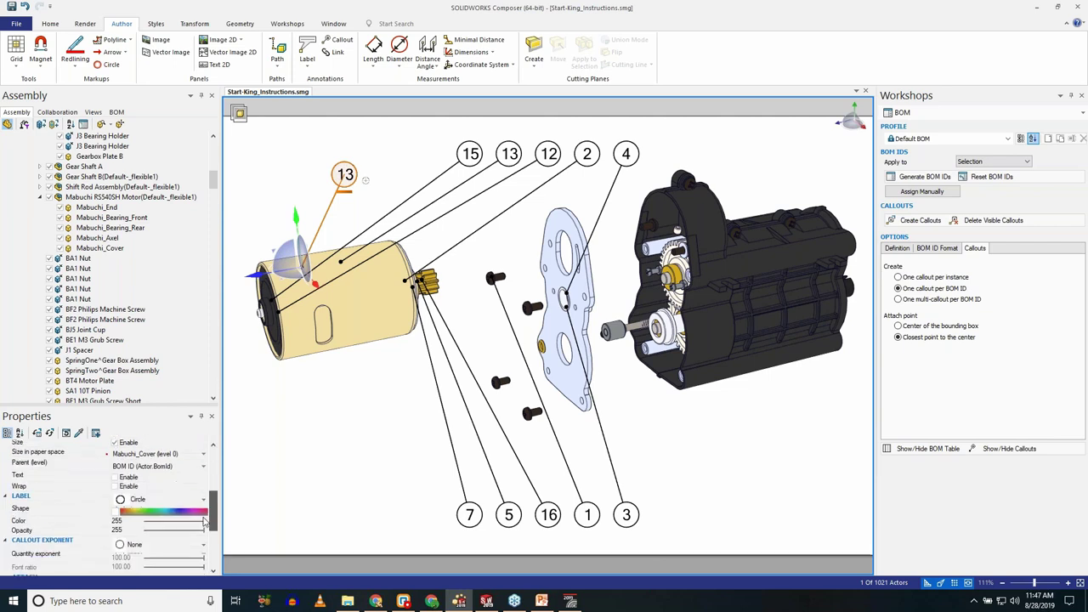
{"action": "left_click", "coordinate": [176, 457]}
{"action": "left_click", "coordinate": [185, 478]}
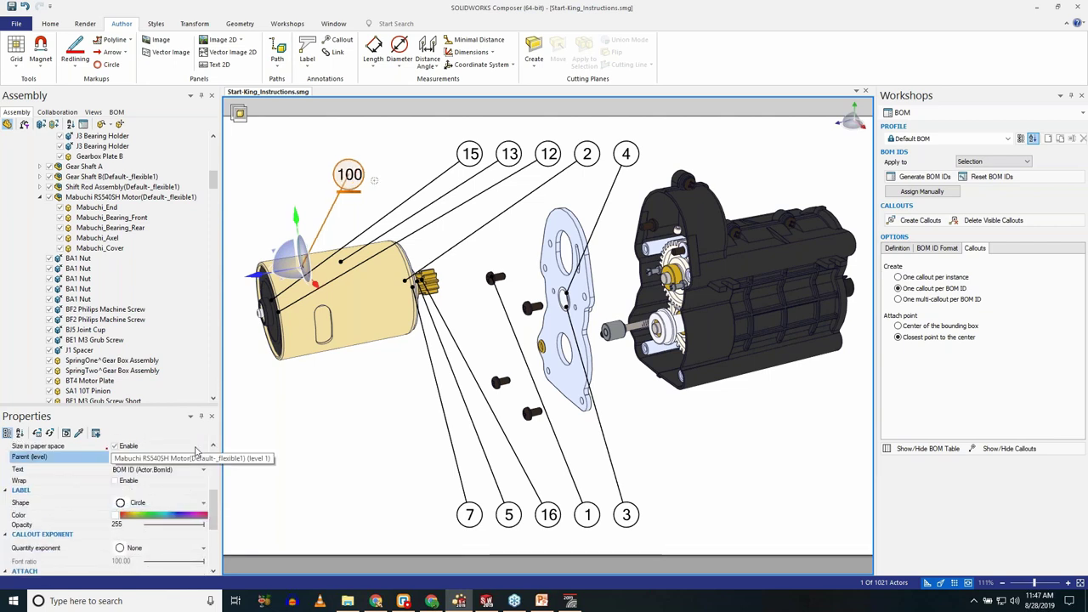
{"action": "left_click", "coordinate": [311, 180]}
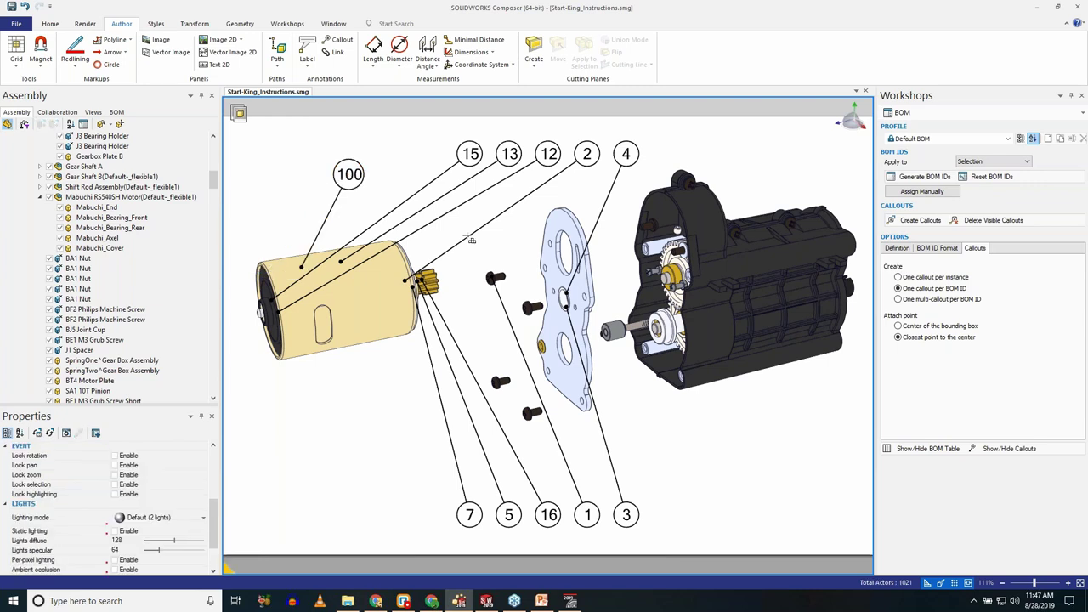
Delete callouts 15, 13, 12 and 2 above the motor, and show the saved views with callouts 5 and 16 selected.
{"action": "left_click_drag", "start_coordinate": [424, 134], "coordinate": [605, 178]}
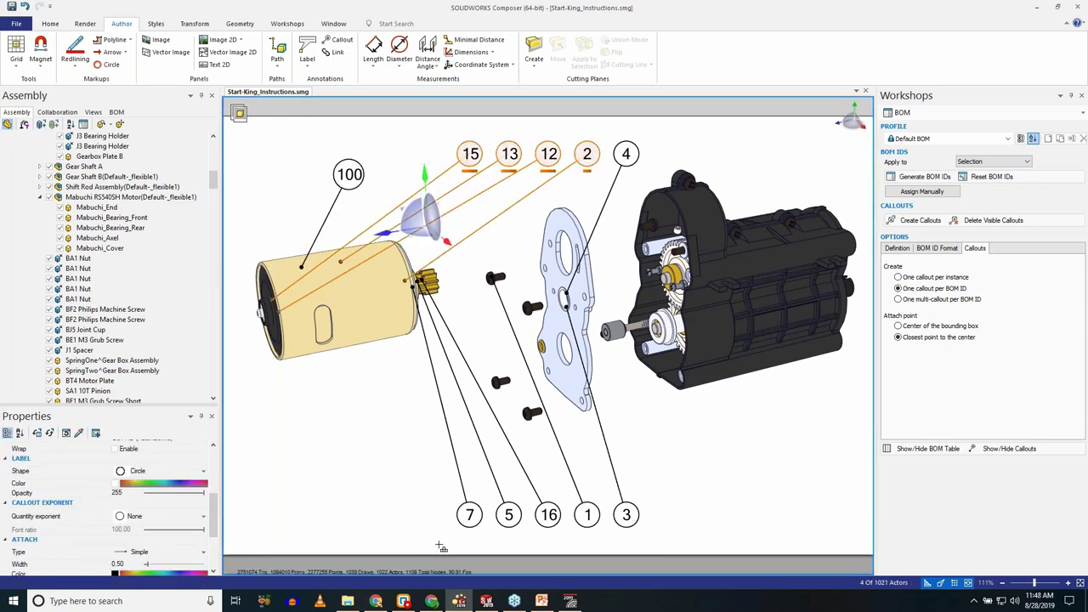
{"action": "key", "text": "Delete"}
{"action": "left_click_drag", "start_coordinate": [493, 533], "coordinate": [575, 498]}
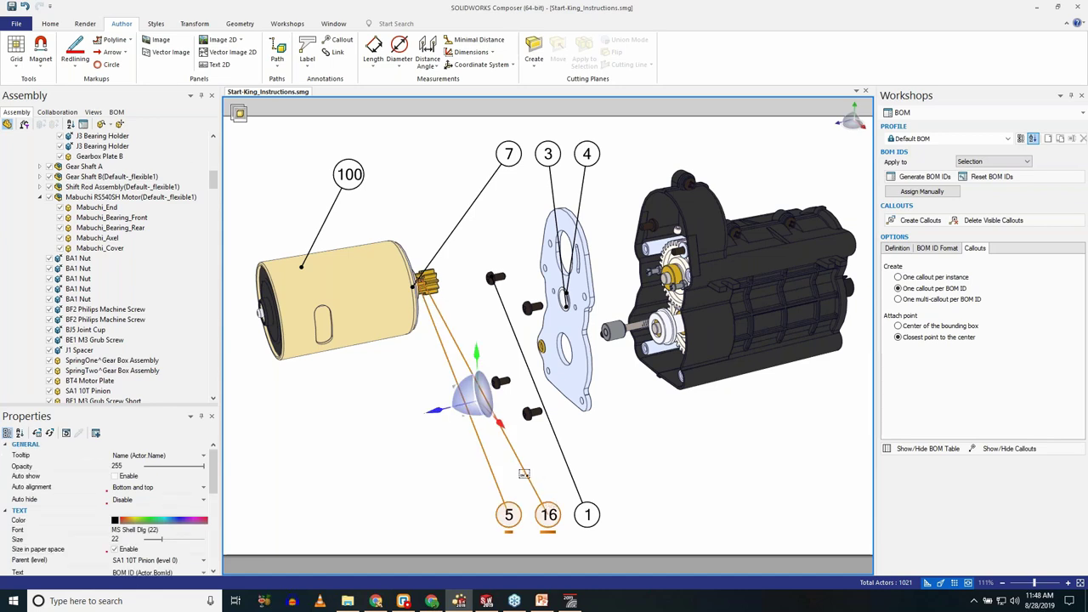
{"action": "left_click", "coordinate": [93, 113]}
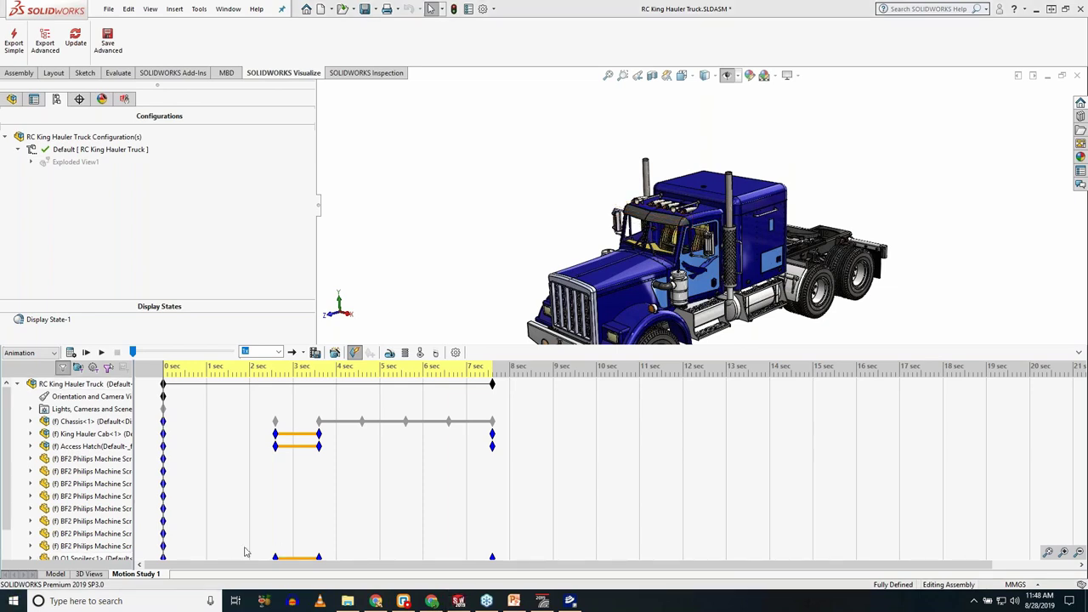
Switch from SOLIDWORKS to a newly started SOLIDWORKS Composer session.
{"action": "key", "text": "super"}
{"action": "left_click", "coordinate": [218, 284]}
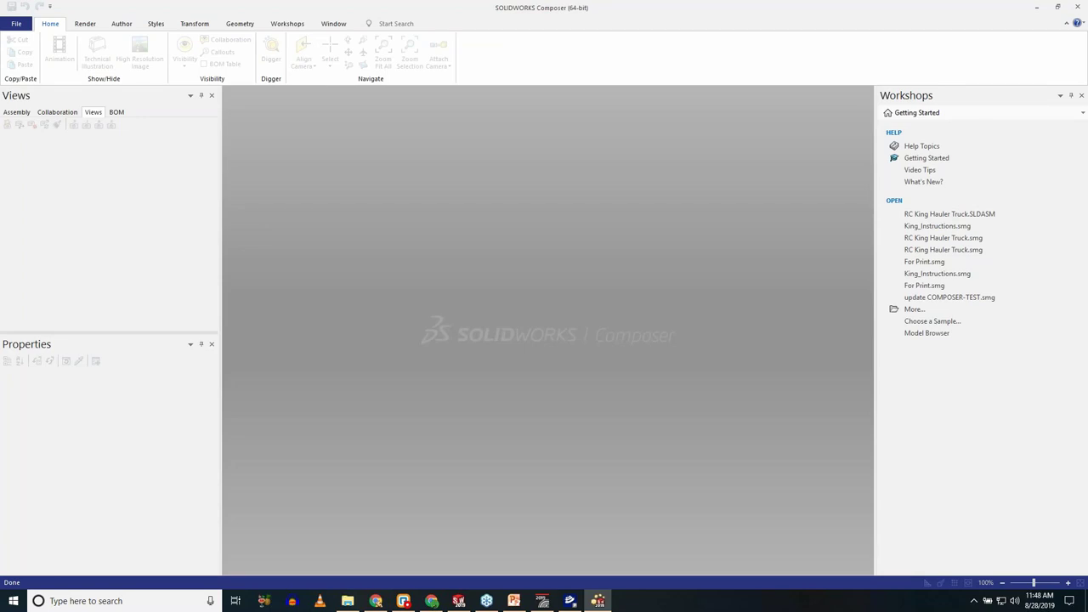
Try to open the recent RC King Hauler Truck.SLDASM assembly.
{"action": "left_click", "coordinate": [17, 23]}
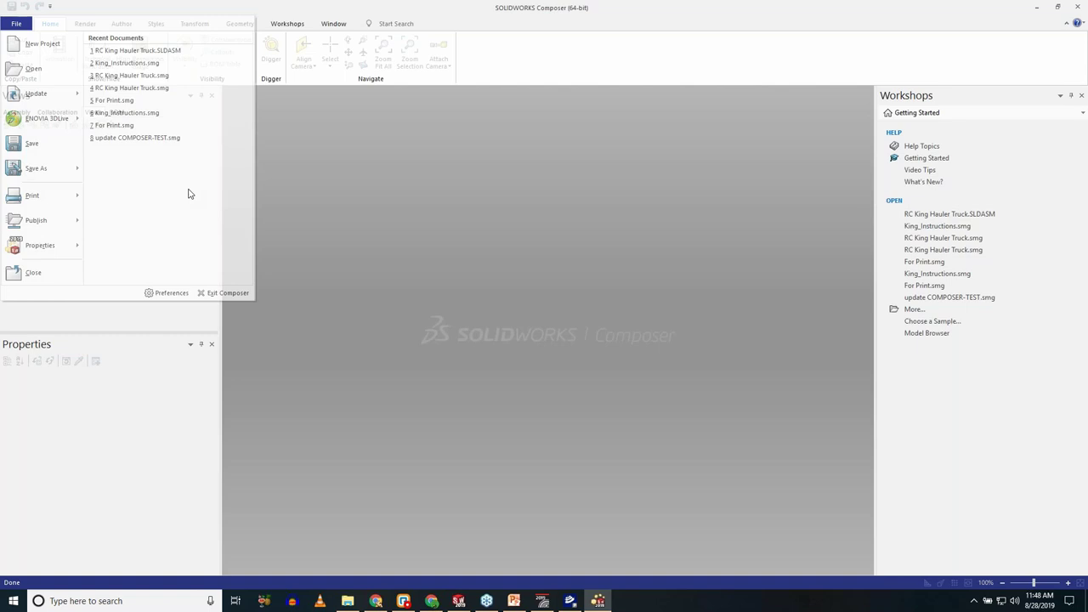
{"action": "left_click", "coordinate": [141, 55]}
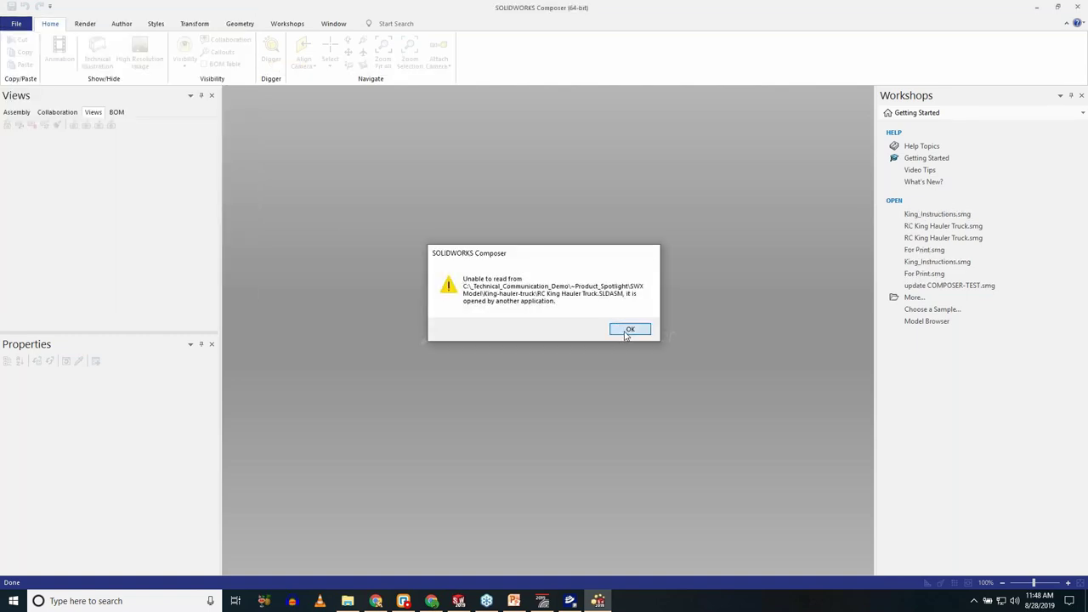
{"action": "left_click", "coordinate": [625, 333]}
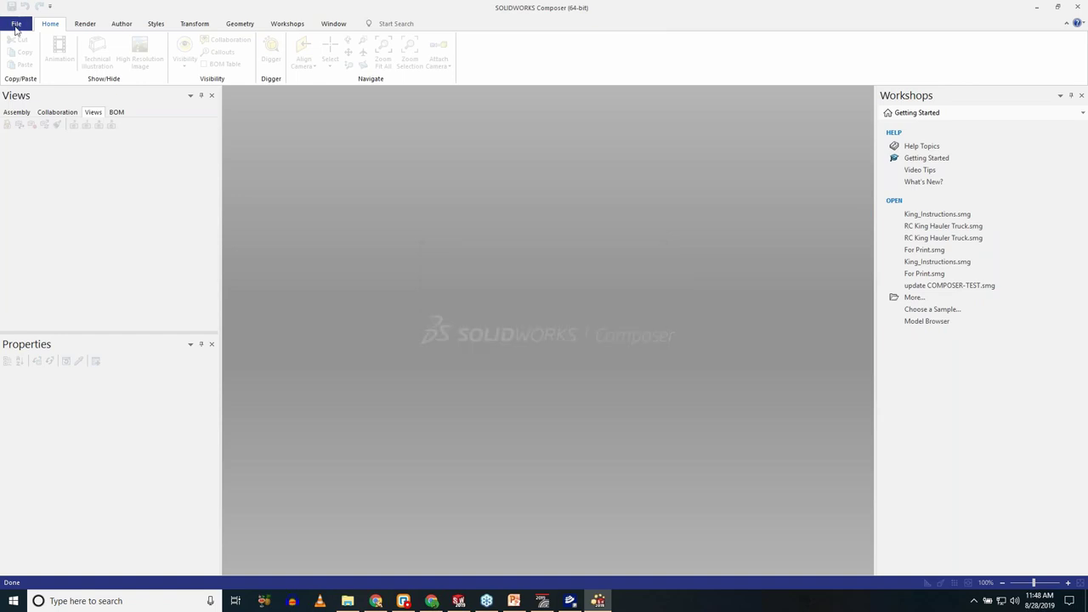
Open the Start-King_Instructions.smg file.
{"action": "left_click", "coordinate": [15, 26]}
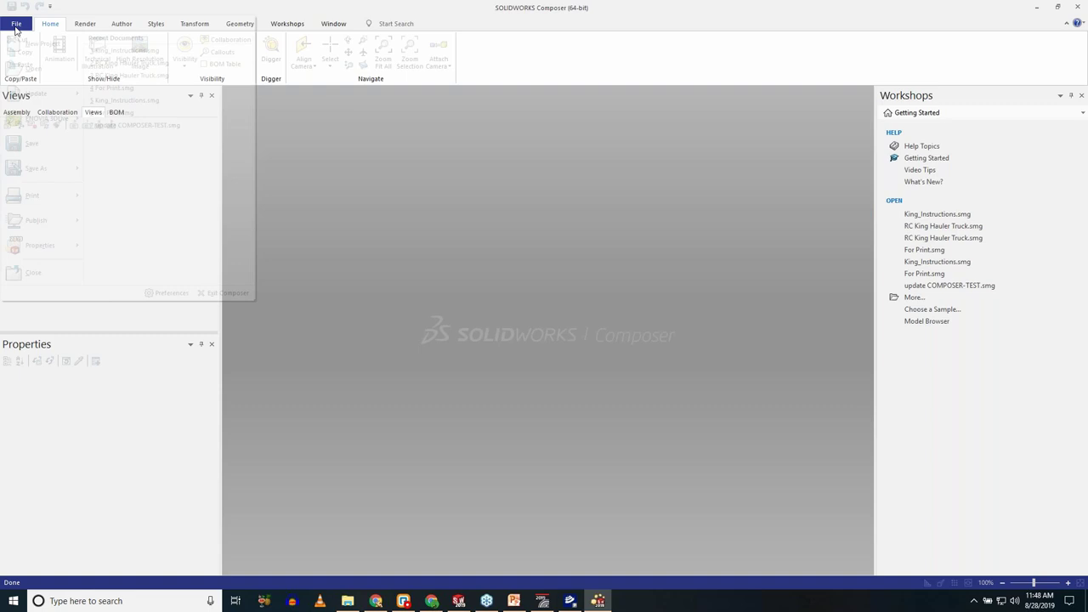
{"action": "left_click", "coordinate": [50, 72]}
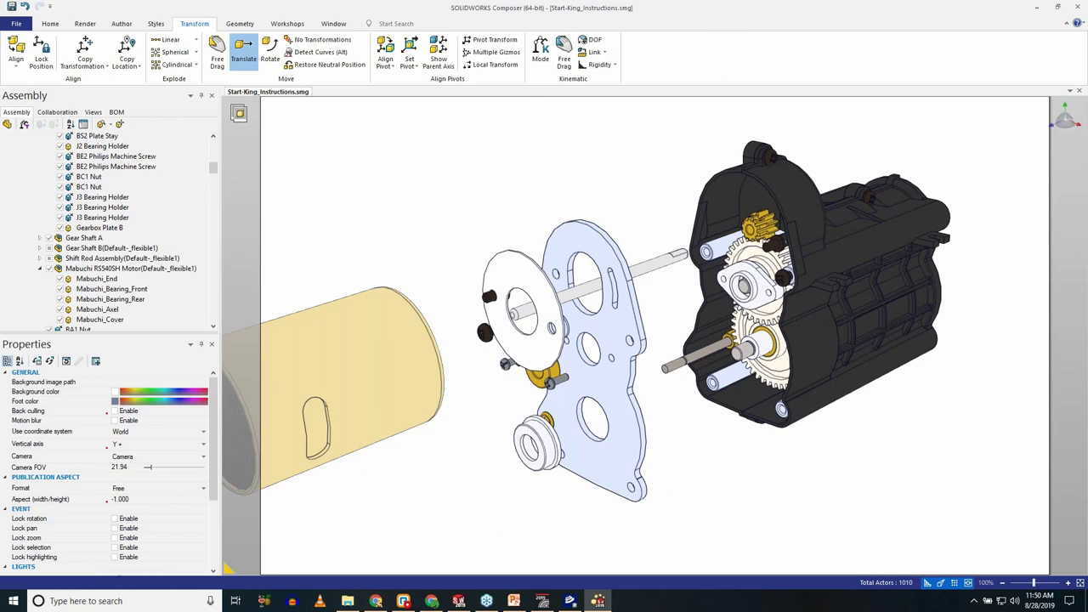
Copy the motor cover's transformation to the Mabuchi_Axel and the BT4 Motor Plate so both line up with the motor.
{"action": "left_click_drag", "start_coordinate": [597, 334], "coordinate": [701, 250]}
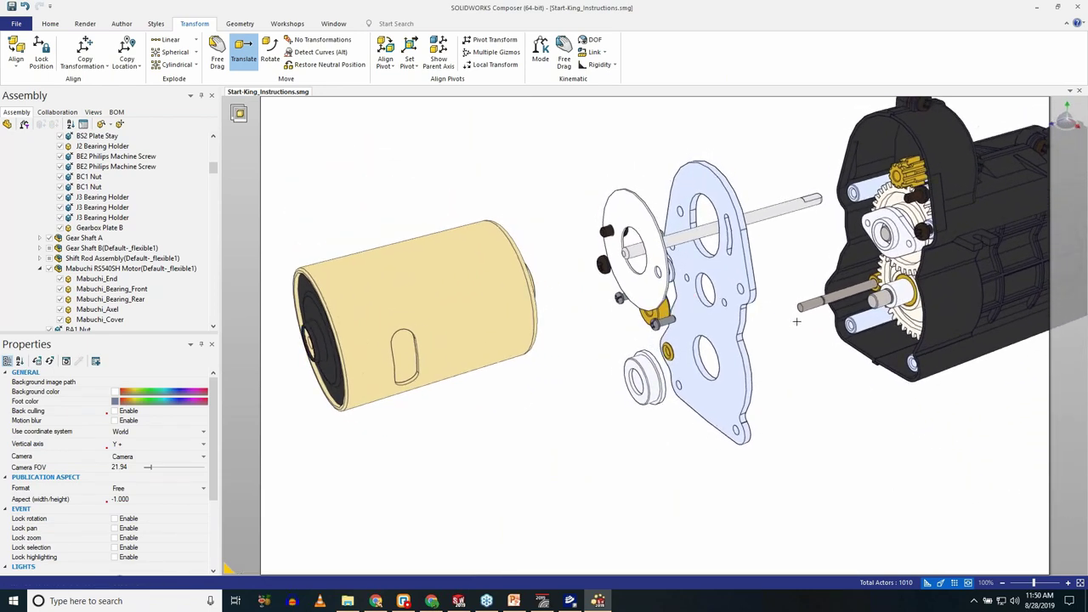
{"action": "left_click", "coordinate": [687, 235]}
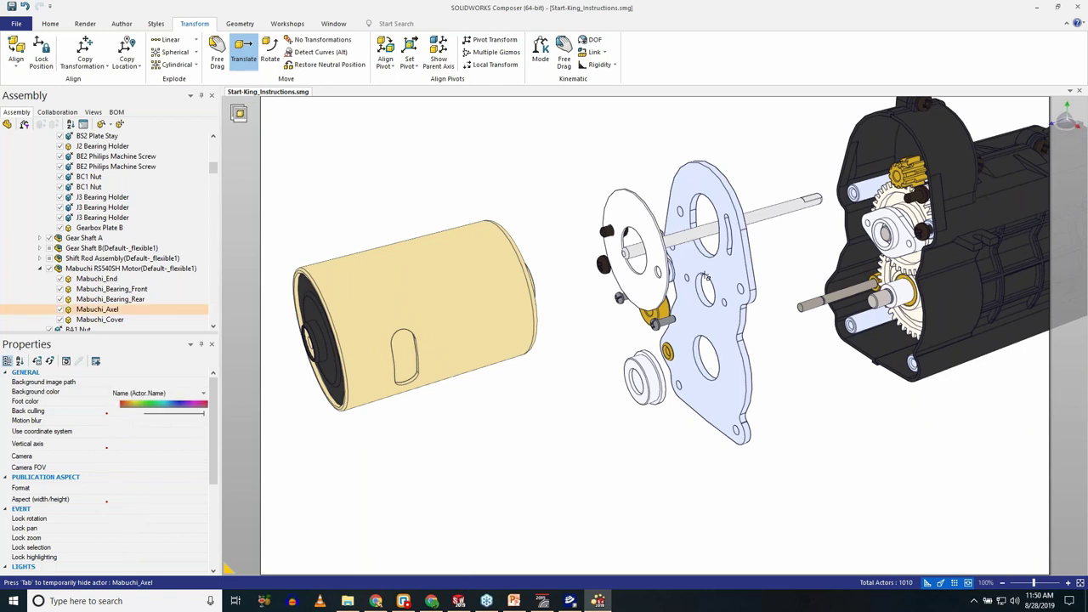
{"action": "left_click", "coordinate": [71, 58]}
{"action": "left_click", "coordinate": [417, 349]}
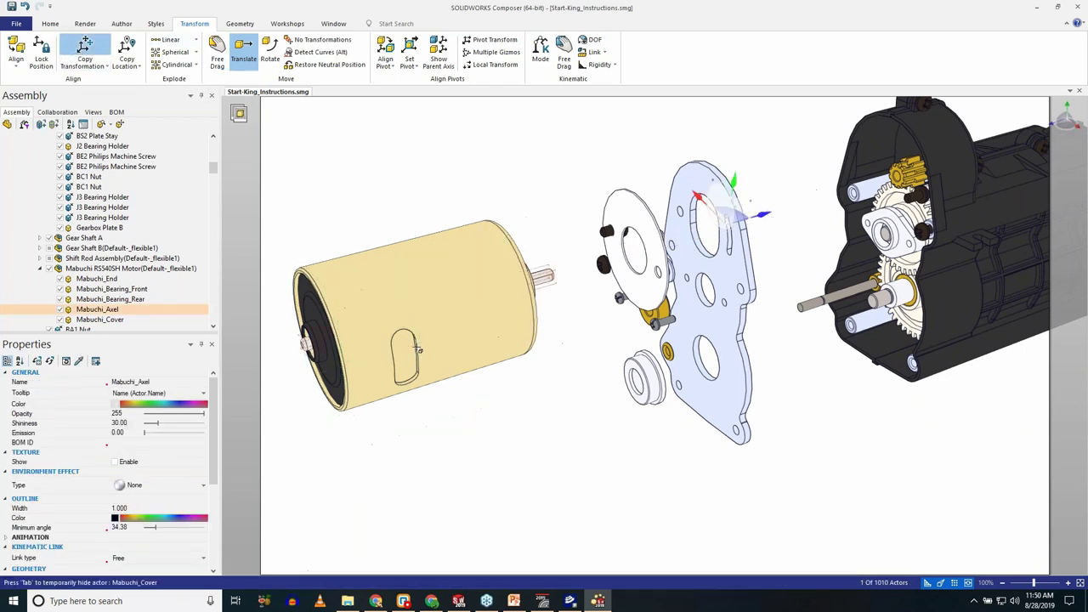
{"action": "left_click", "coordinate": [629, 225]}
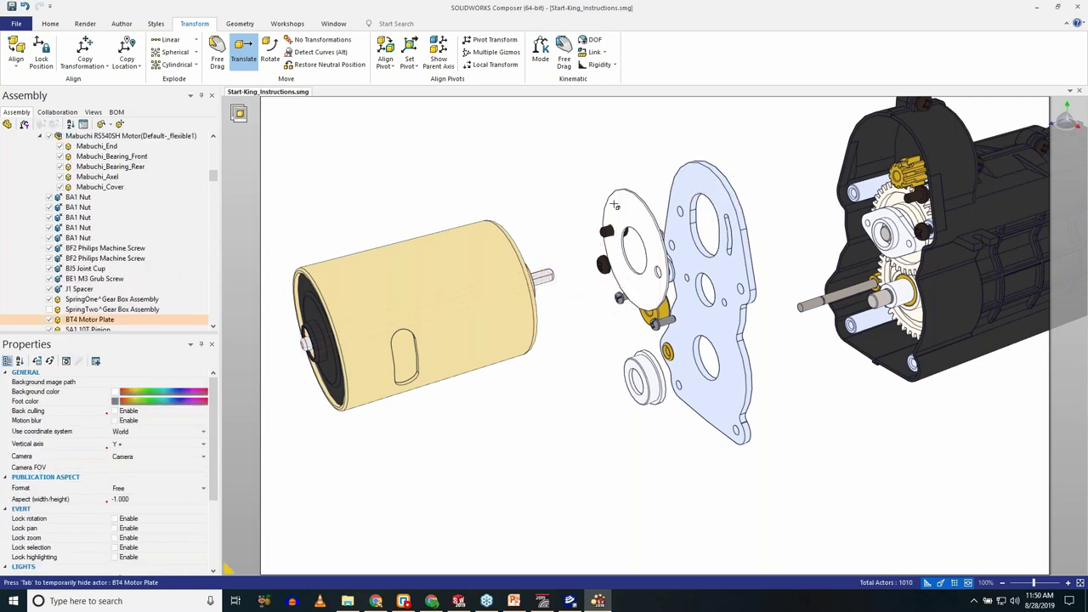
{"action": "left_click", "coordinate": [126, 58]}
{"action": "left_click", "coordinate": [425, 323]}
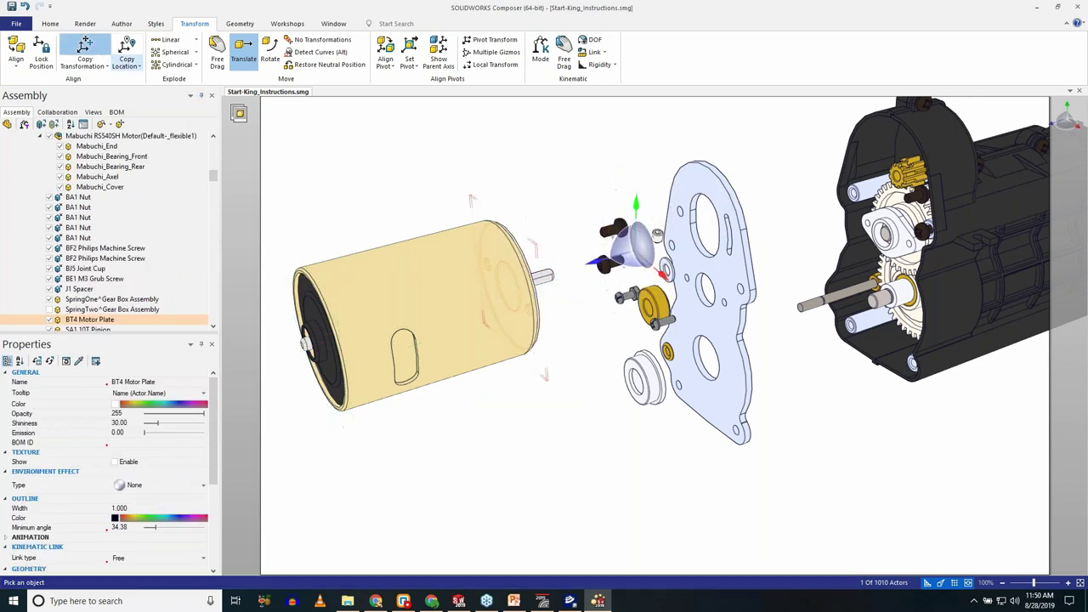
Select the motor, gearbox plate and small exploded parts, then generate BOM IDs and create callouts for them in the BOM workshop.
{"action": "left_click", "coordinate": [561, 363]}
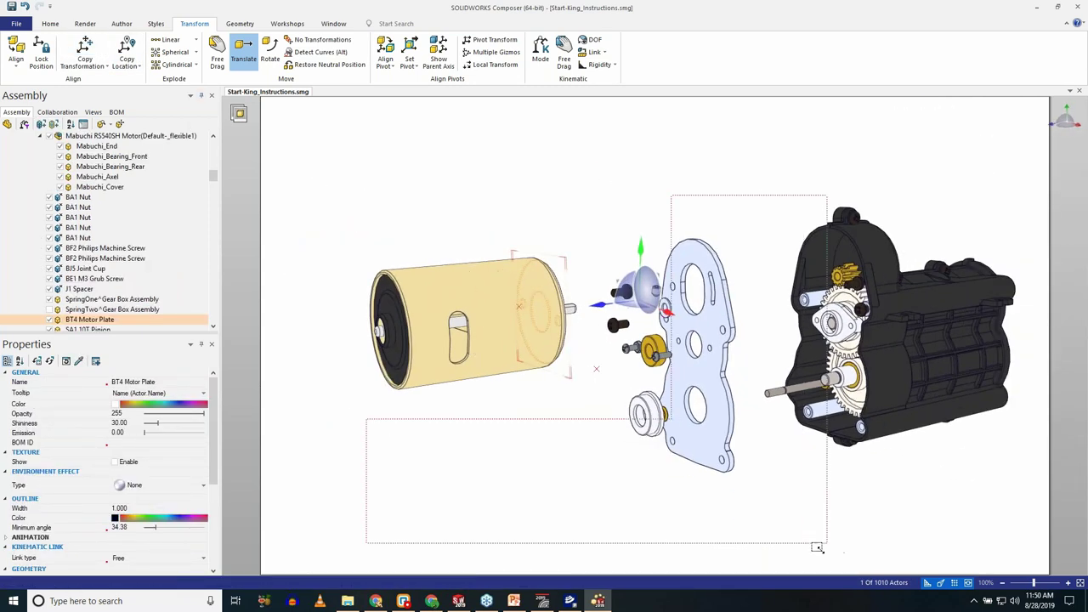
{"action": "left_click", "coordinate": [288, 23]}
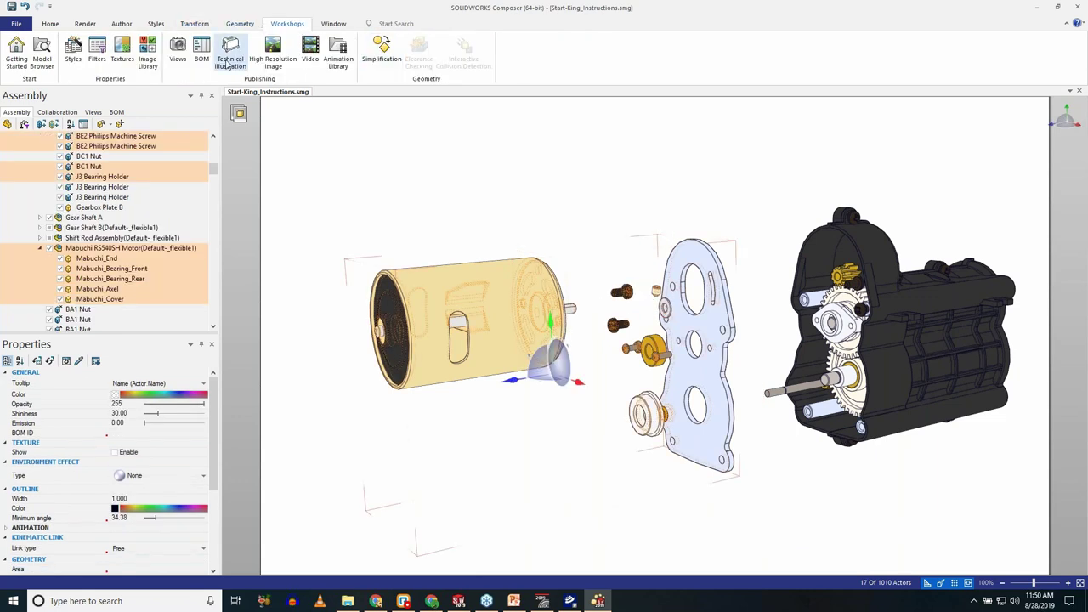
{"action": "left_click", "coordinate": [200, 54]}
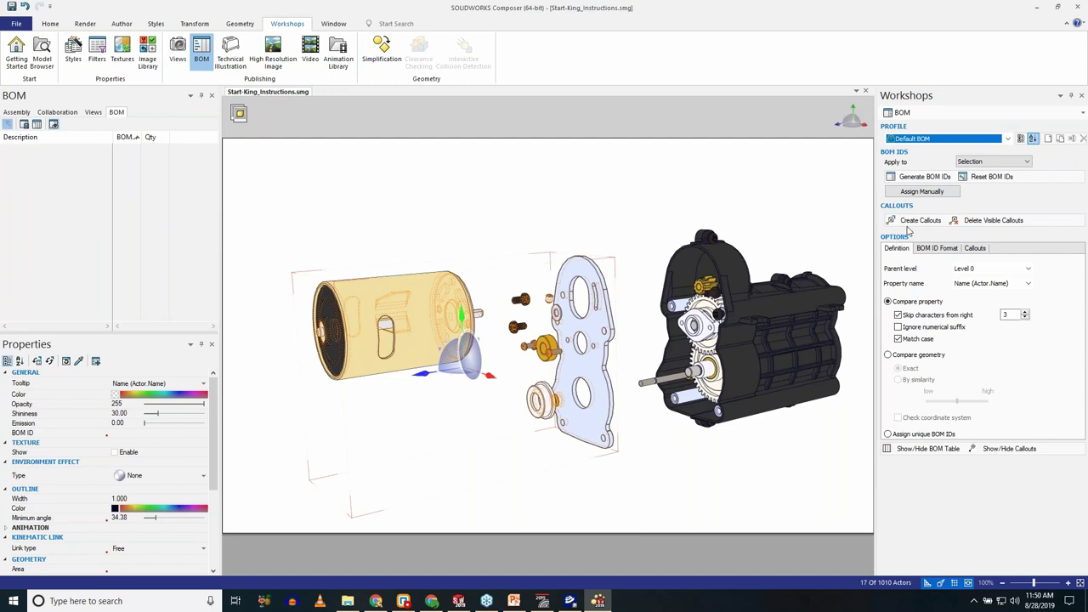
{"action": "left_click", "coordinate": [920, 176]}
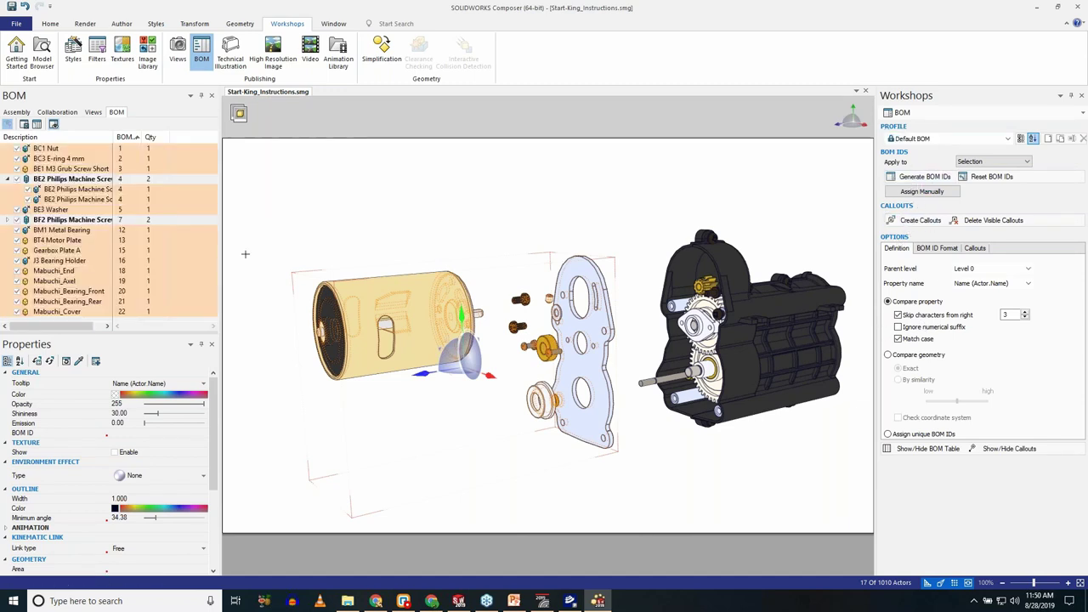
{"action": "left_click", "coordinate": [920, 220]}
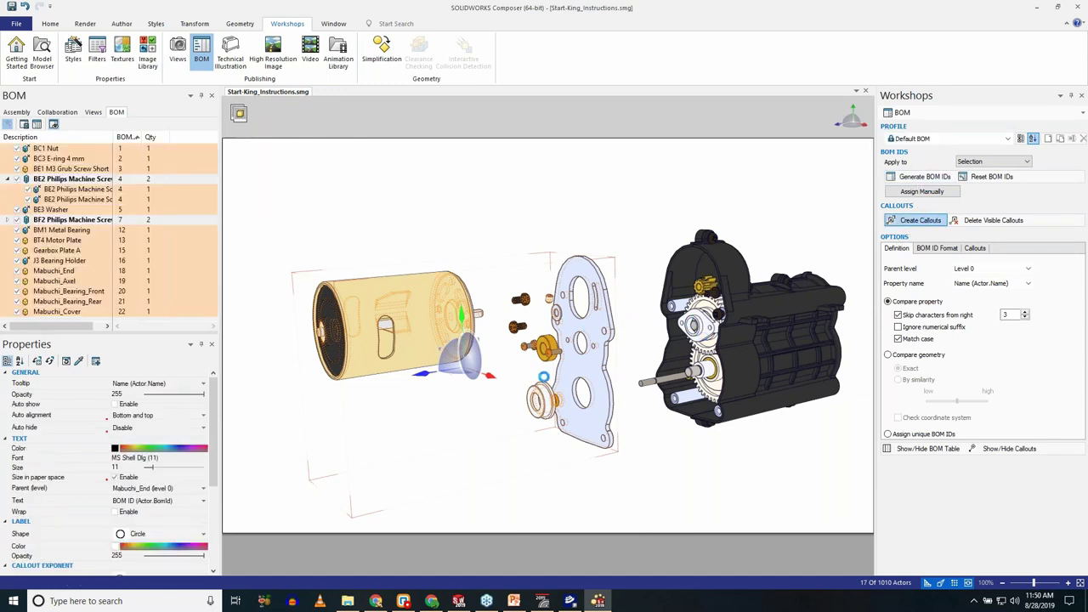
Show the BOM table and select its BOM entry among the panels in the collaboration tree.
{"action": "left_click", "coordinate": [942, 448]}
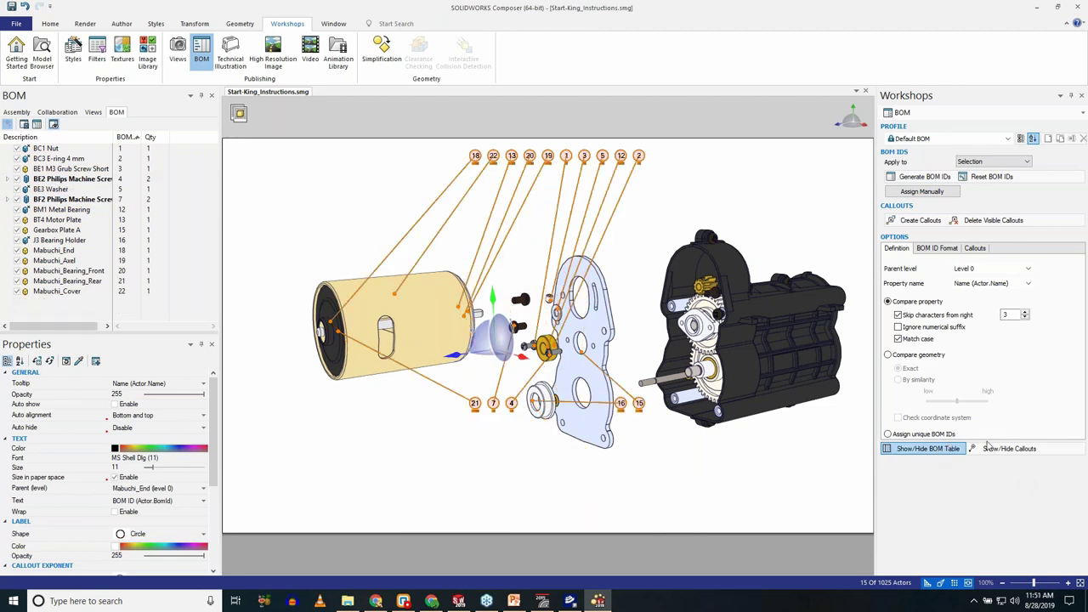
{"action": "left_click", "coordinate": [57, 111]}
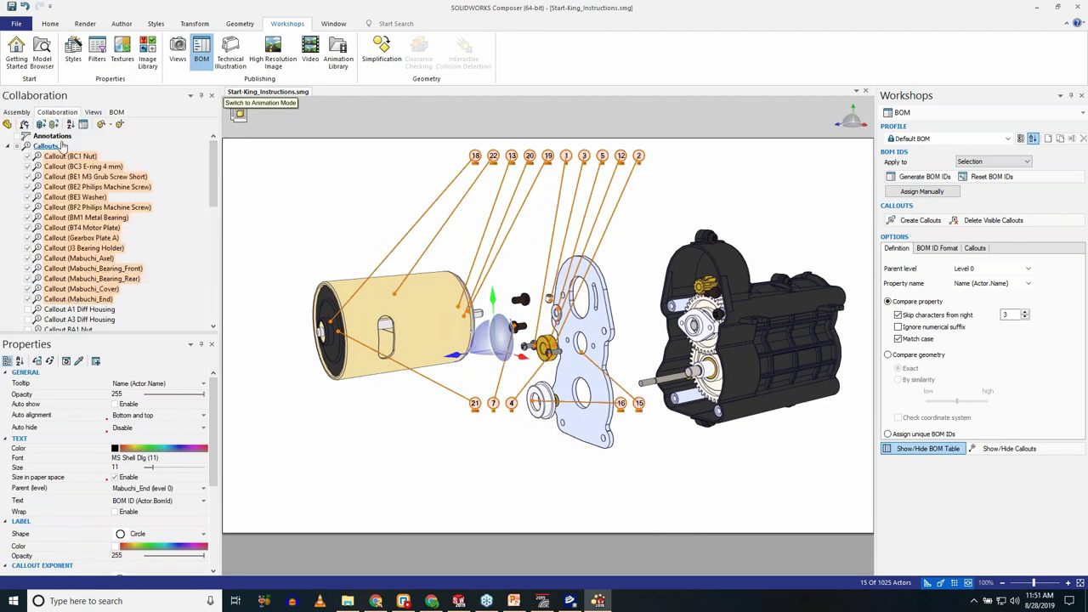
{"action": "scroll", "coordinate": [98, 140], "scroll_direction": "down", "scroll_amount": 2}
{"action": "scroll", "coordinate": [102, 230], "scroll_direction": "down", "scroll_amount": 5}
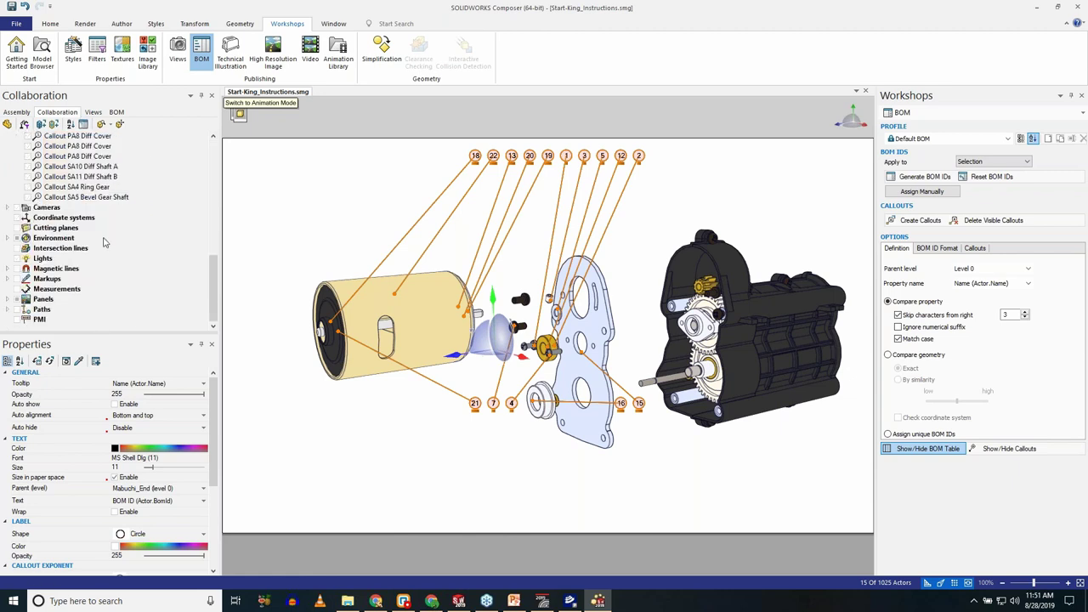
{"action": "left_click", "coordinate": [6, 299]}
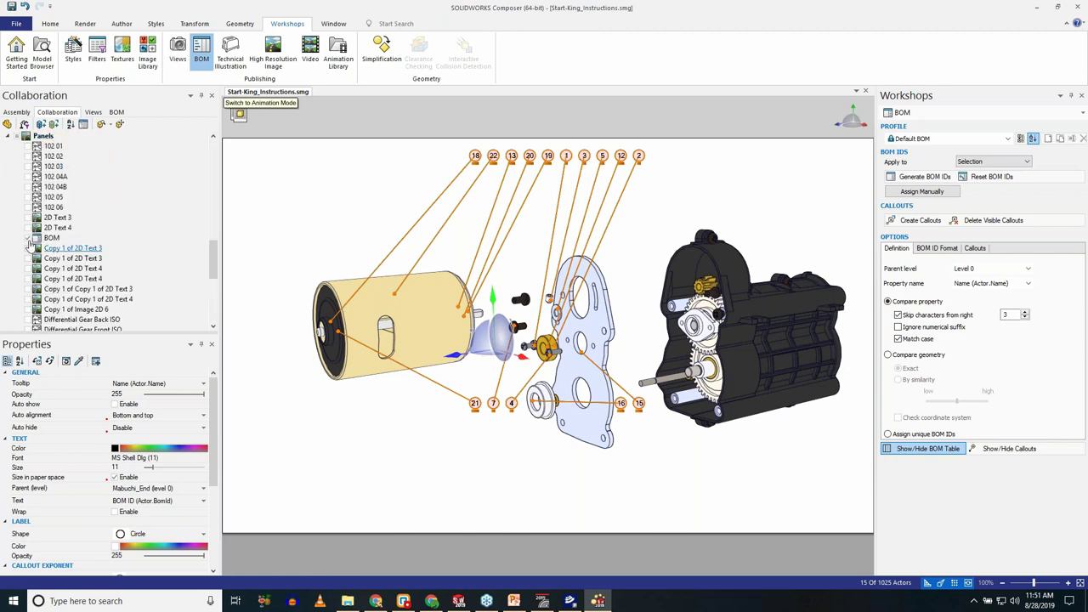
{"action": "left_click", "coordinate": [32, 241]}
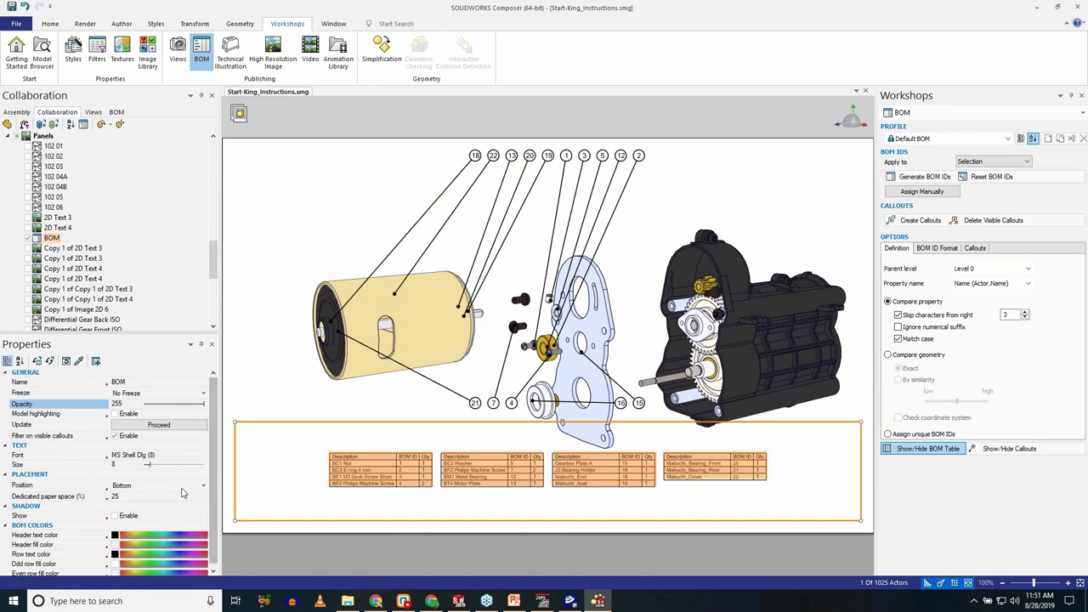
Set the BOM table's position to Free and resize it to fit below the motor, clear of the gearbox plate.
{"action": "left_click", "coordinate": [136, 485]}
{"action": "left_click", "coordinate": [133, 497]}
{"action": "left_click_drag", "start_coordinate": [861, 423], "coordinate": [721, 422]}
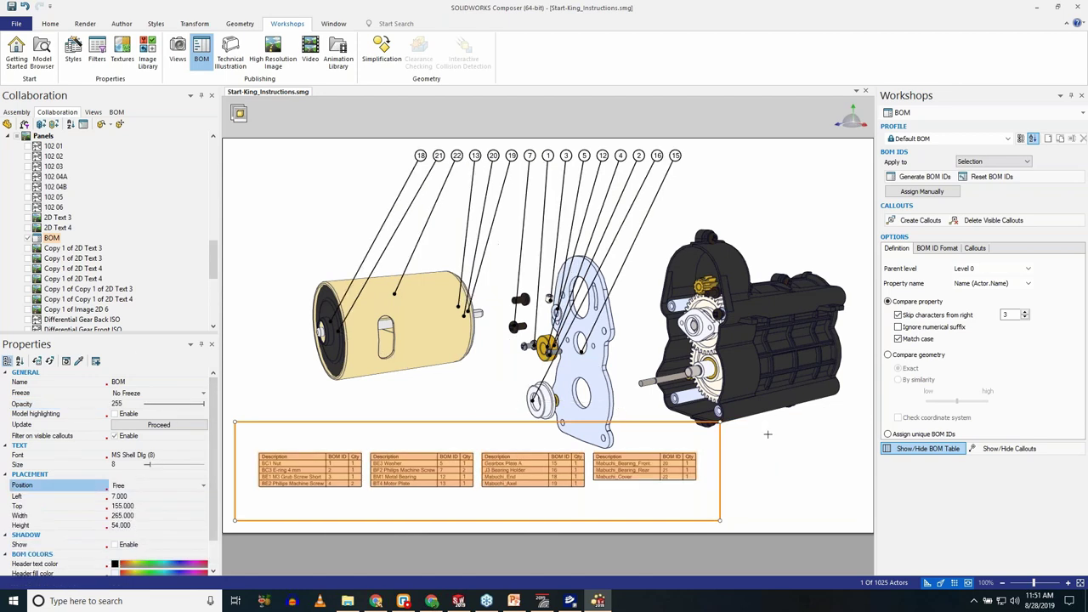
{"action": "left_click_drag", "start_coordinate": [642, 417], "coordinate": [492, 380]}
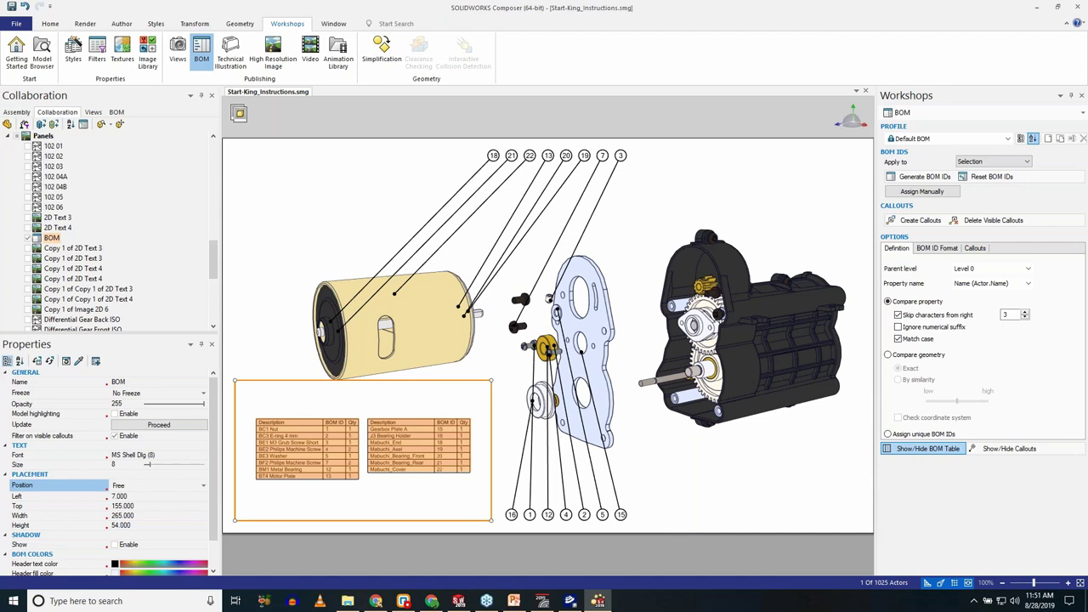
{"action": "left_click", "coordinate": [668, 476]}
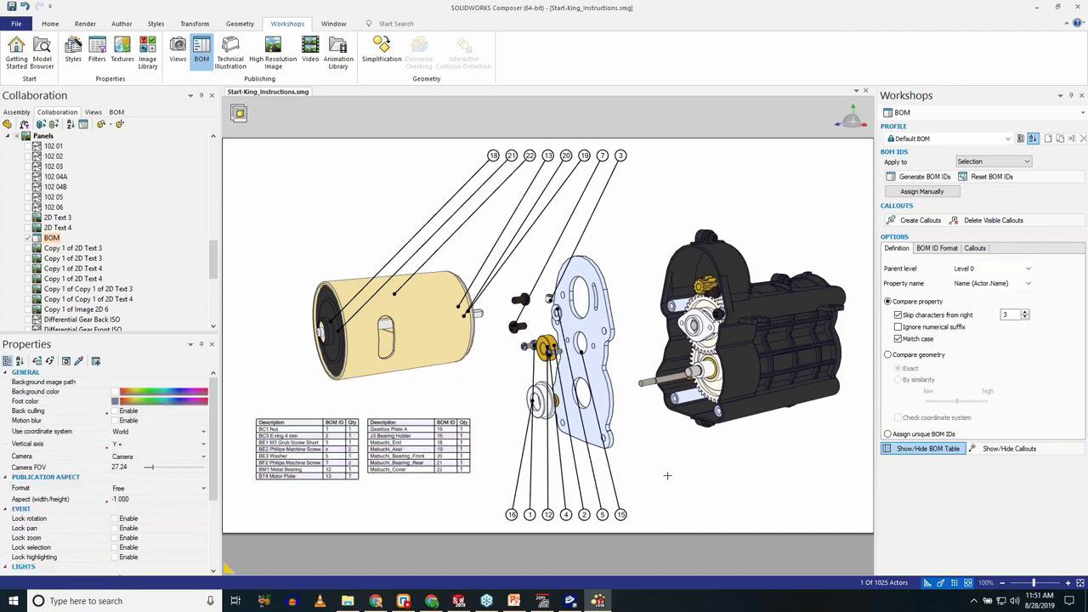
Capture the exploded arrangement with its callouts and BOM table as a new view.
{"action": "left_click", "coordinate": [92, 111]}
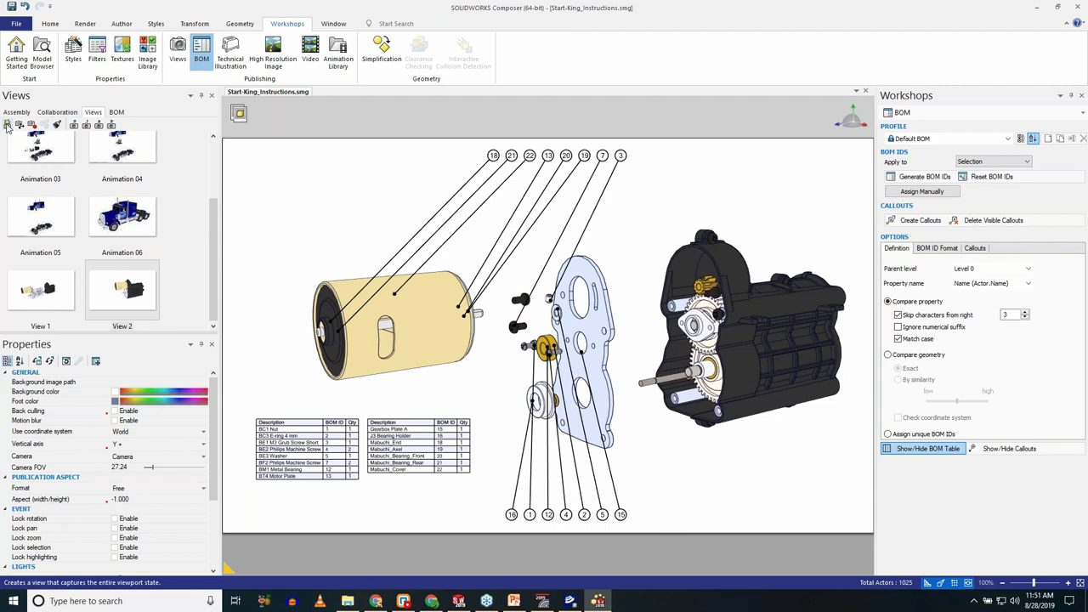
{"action": "left_click", "coordinate": [7, 126]}
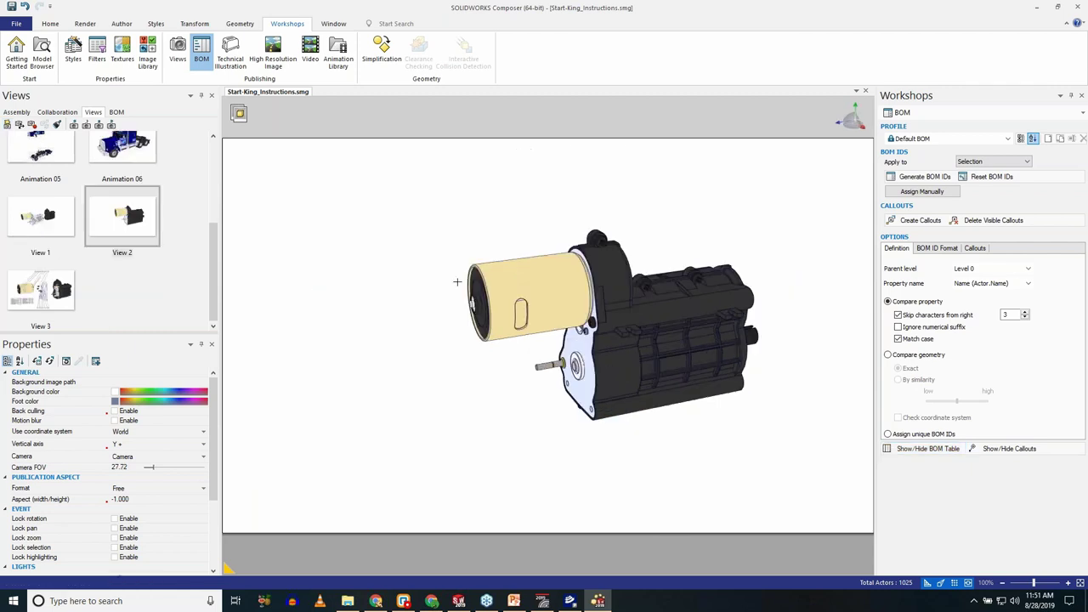